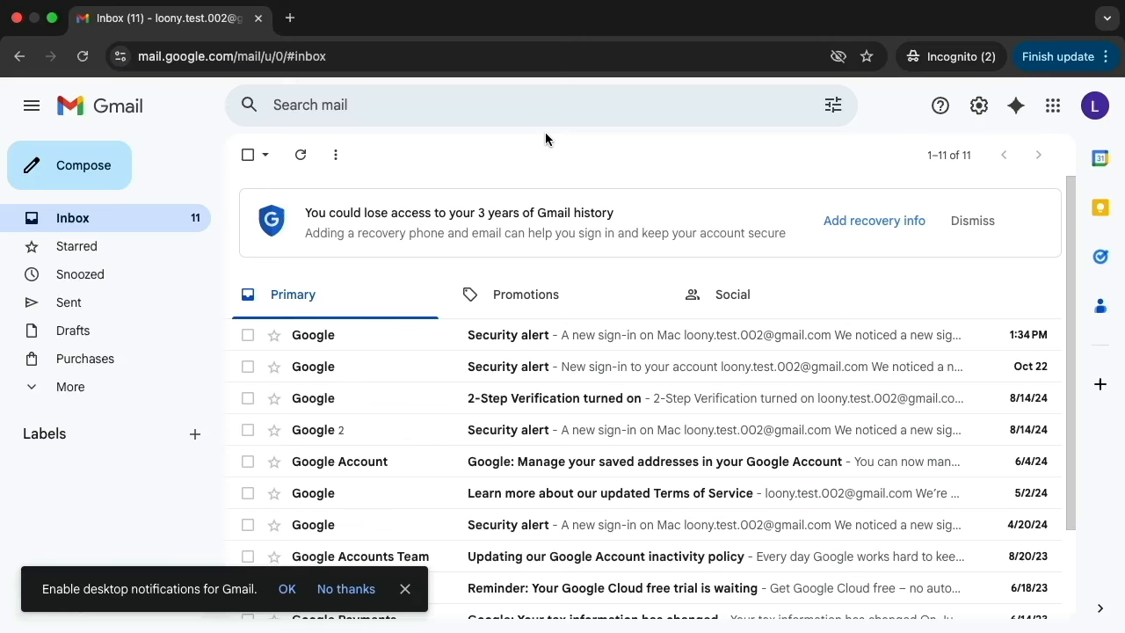
Step: Open cloud.google.com in a new browser tab and enter the Google Cloud console
{"action": "left_click", "coordinate": [290, 17]}
{"action": "type", "text": "cloud.google.com"}
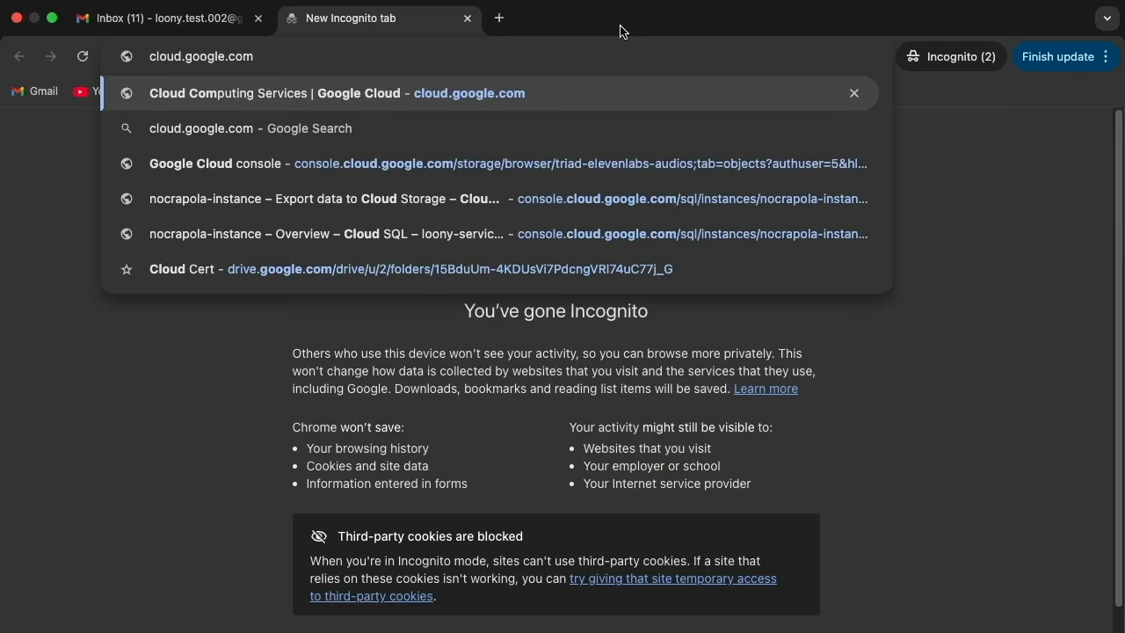
{"action": "key", "text": "Return"}
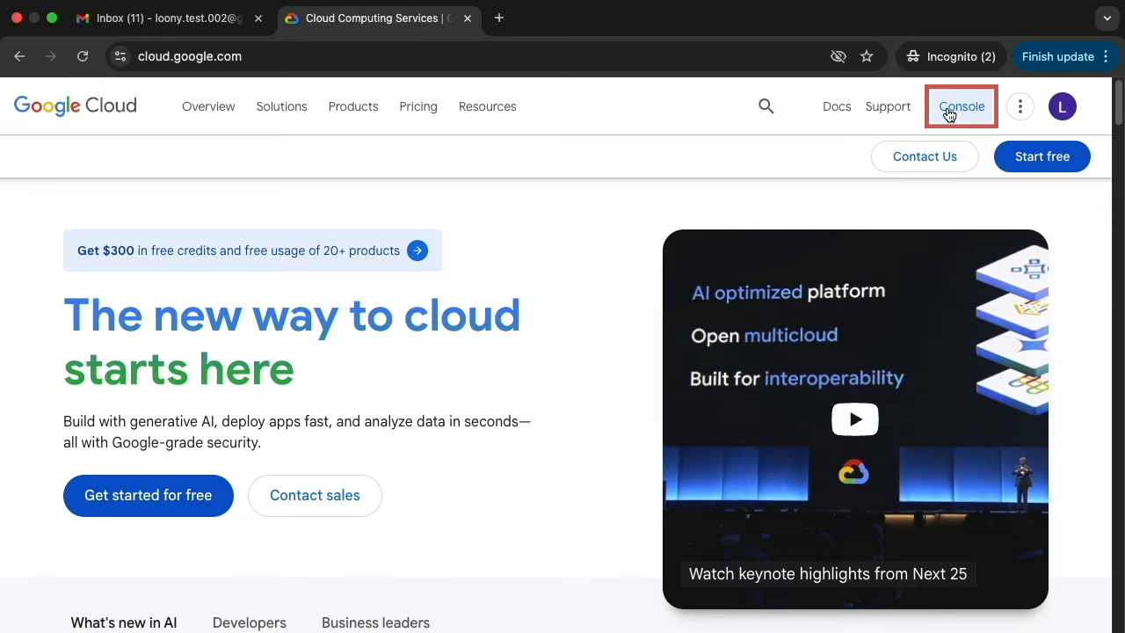
{"action": "left_click", "coordinate": [949, 115]}
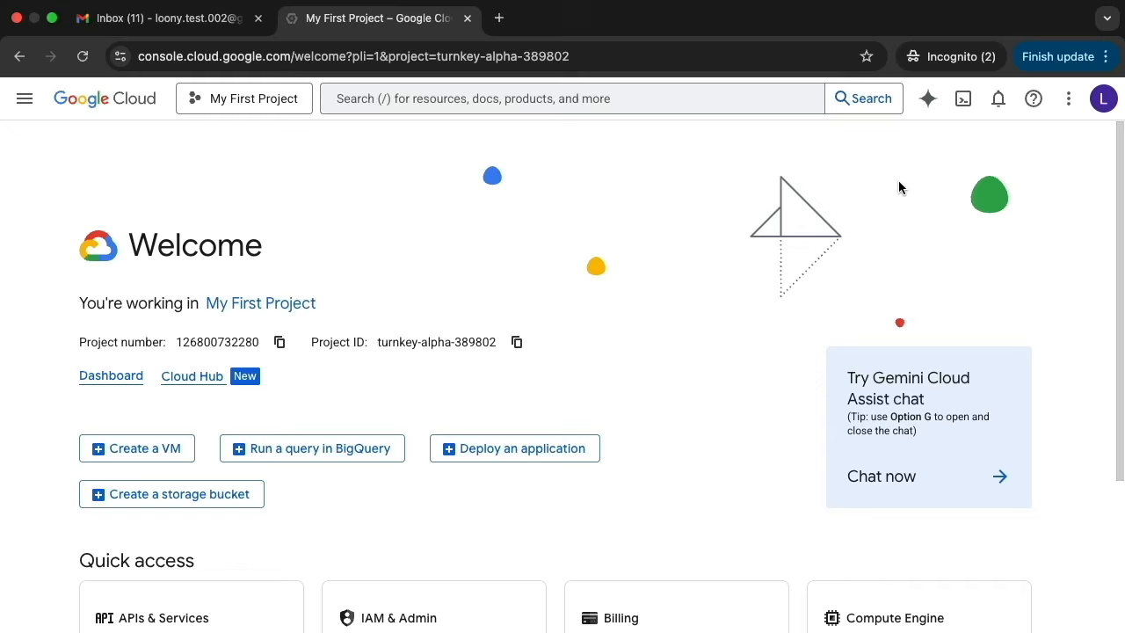
Step: Open aistudio.google.com in another new tab and accept the required developer terms agreement, leaving the email updates option off
{"action": "key", "text": "super+t"}
{"action": "type", "text": "aistudio.google.com"}
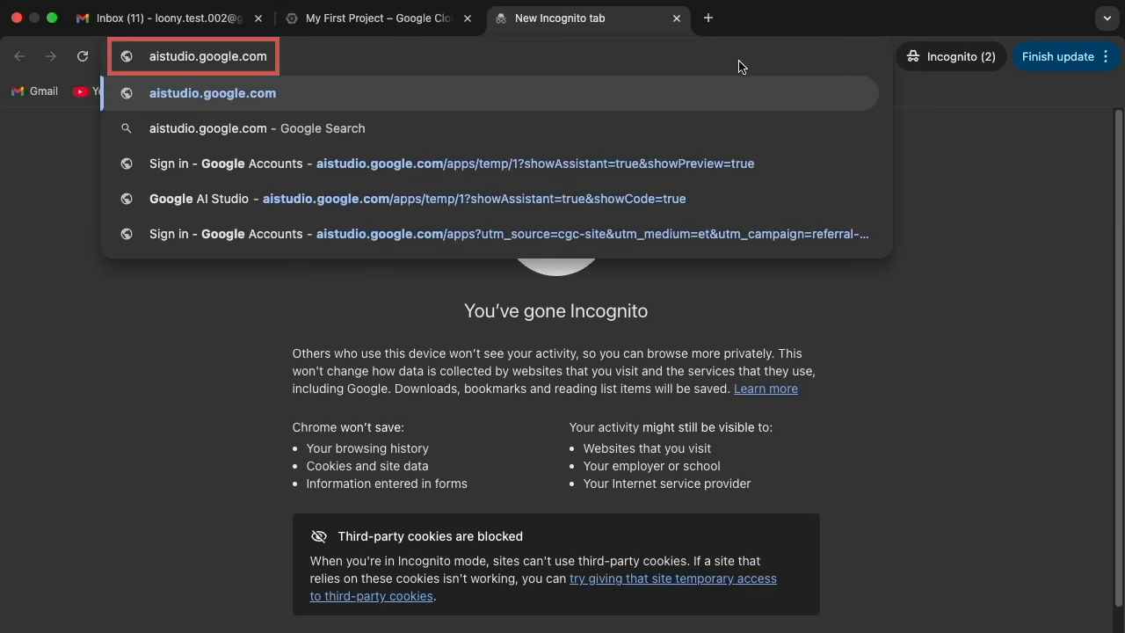
{"action": "key", "text": "Return"}
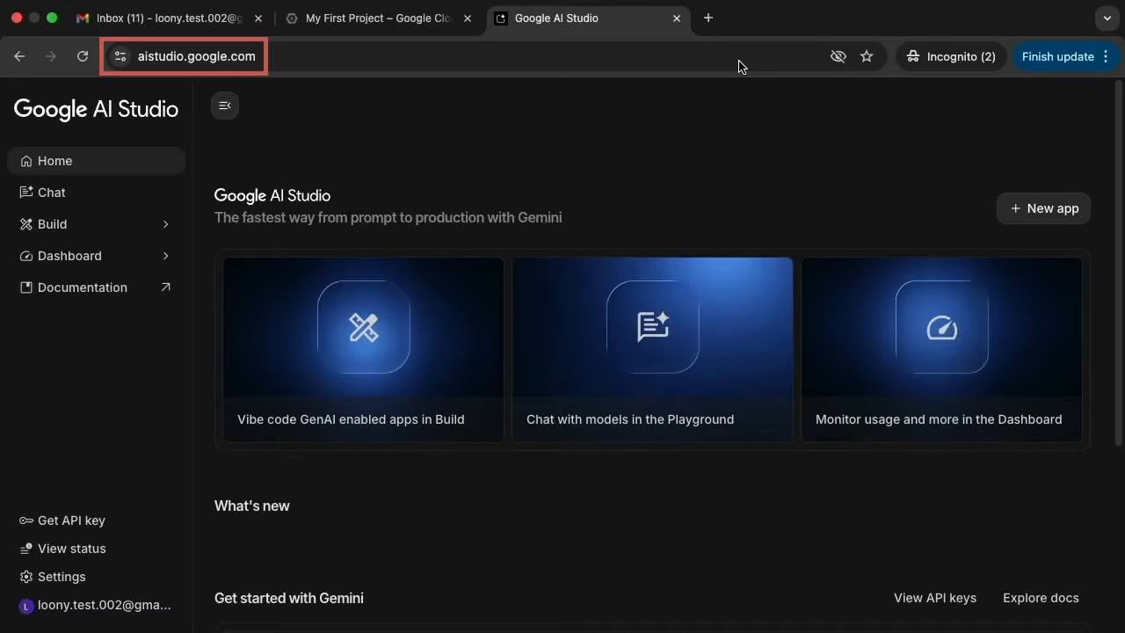
{"action": "left_click", "coordinate": [376, 413]}
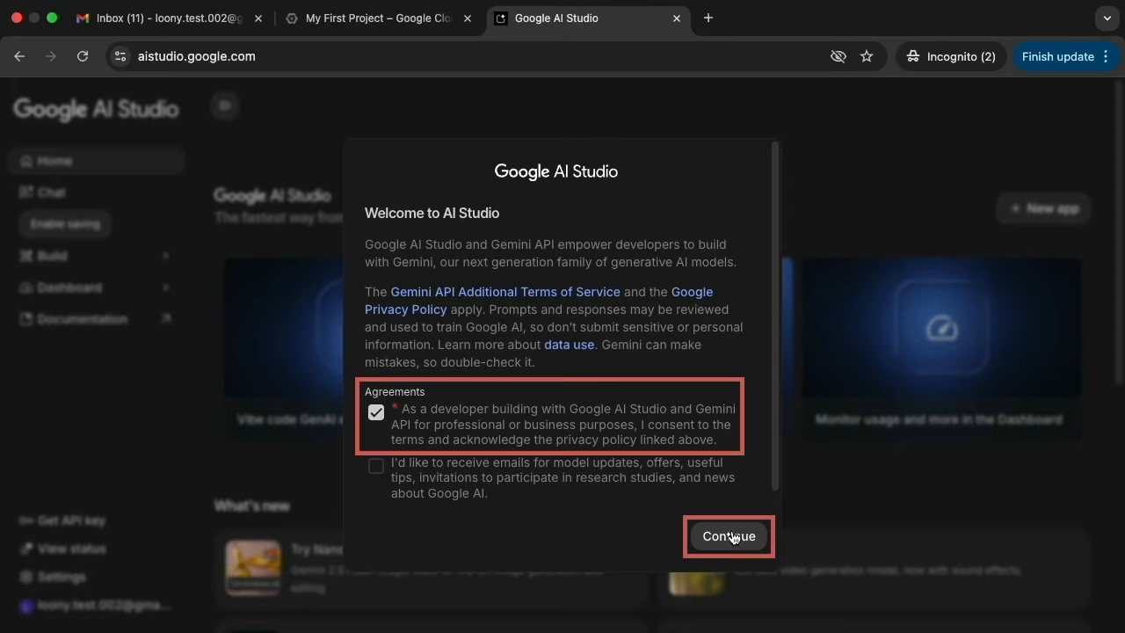
{"action": "left_click", "coordinate": [732, 537]}
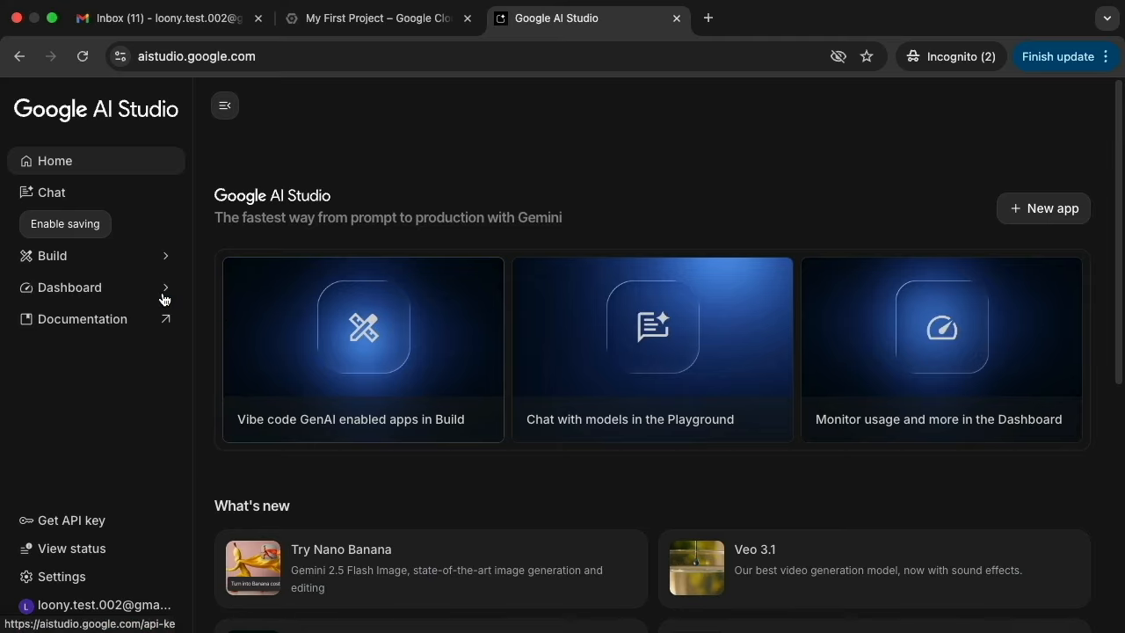
Step: Build an app from a prompt asking for a very simple home baker web page that displays baked goods and introduces the baker
{"action": "left_click", "coordinate": [103, 256]}
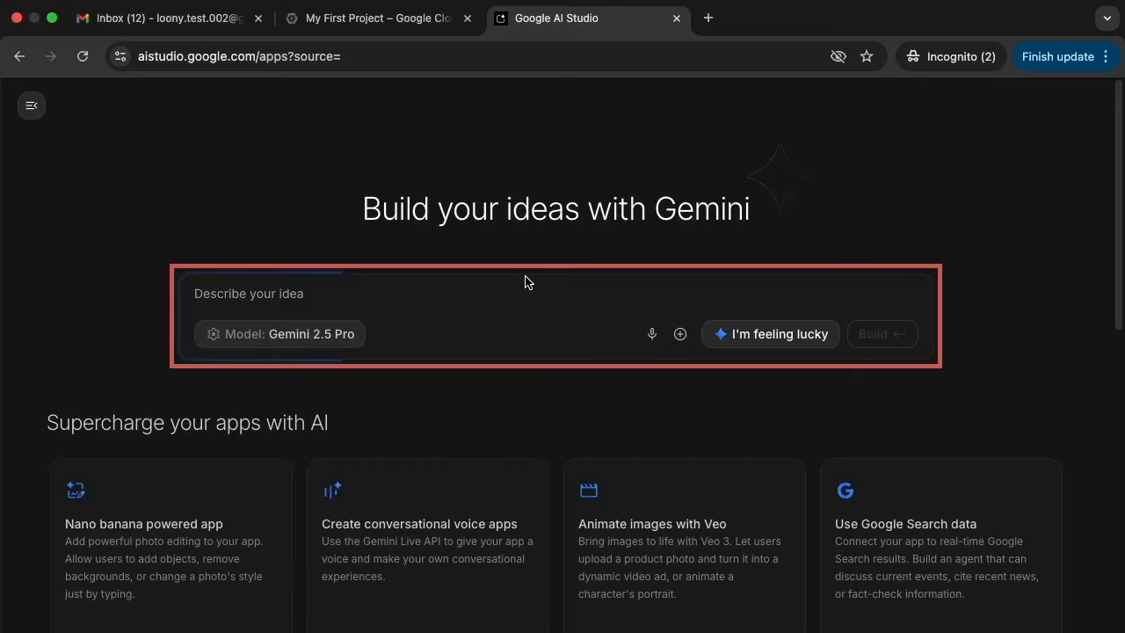
{"action": "left_click", "coordinate": [575, 296]}
{"action": "type", "text": "I am a home baker and have my own line of home goodies. Can you set up a very simple web page, nothing fancy so I can just display my baked goods and introduce myself"}
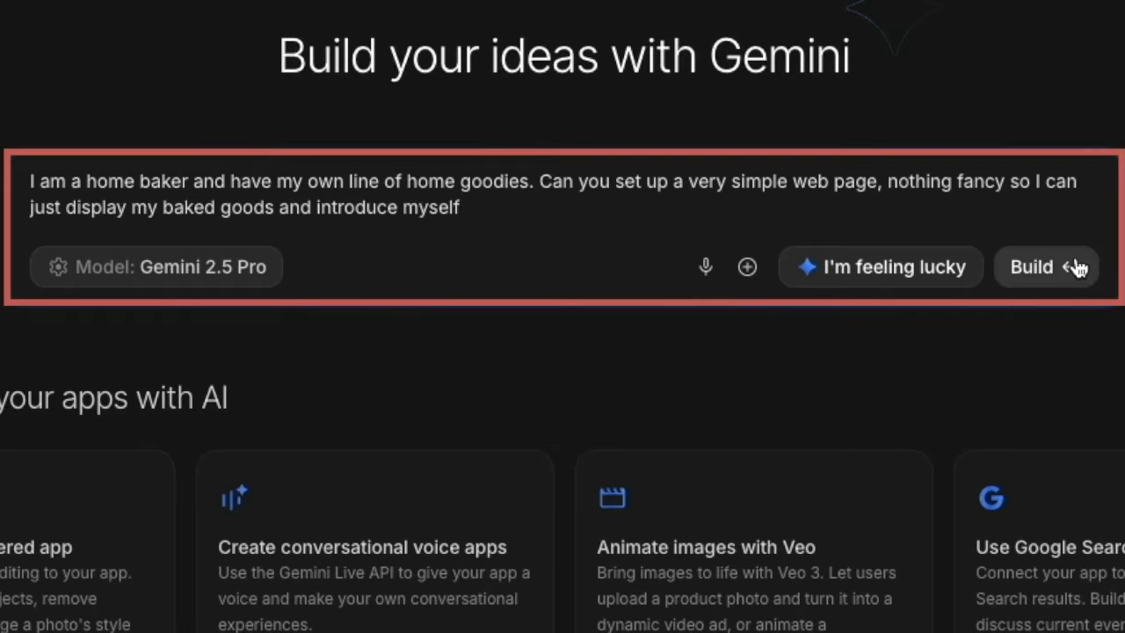
{"action": "left_click", "coordinate": [1078, 269]}
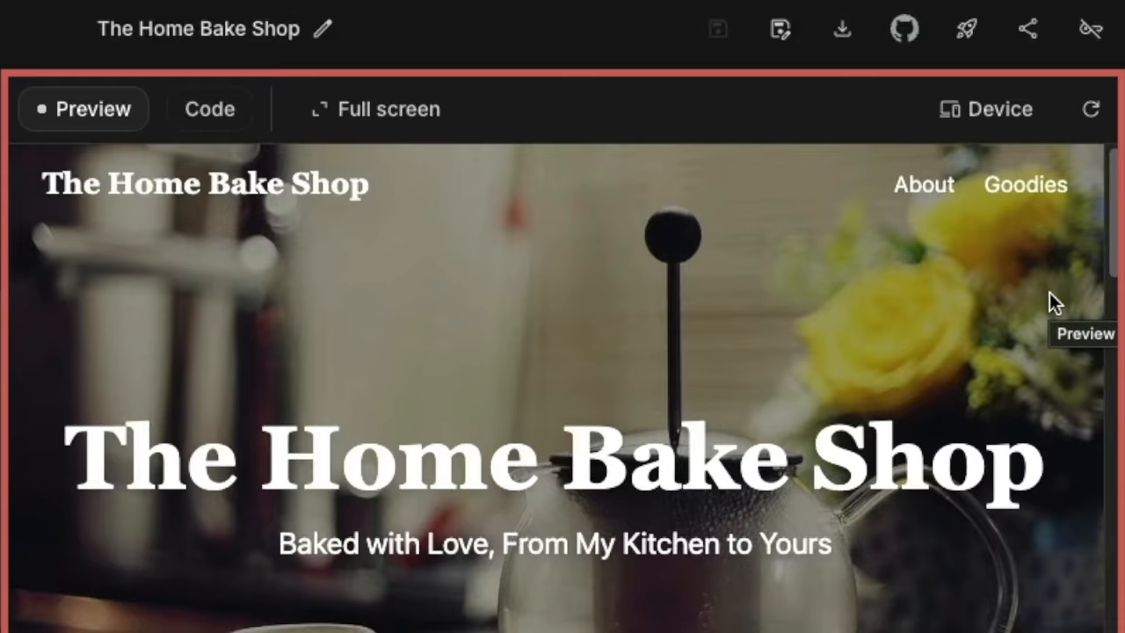
Step: Review the generated page's preview, from the opening banner through the about section to the baked goods cards
{"action": "left_click_drag", "start_coordinate": [1114, 232], "coordinate": [1114, 361]}
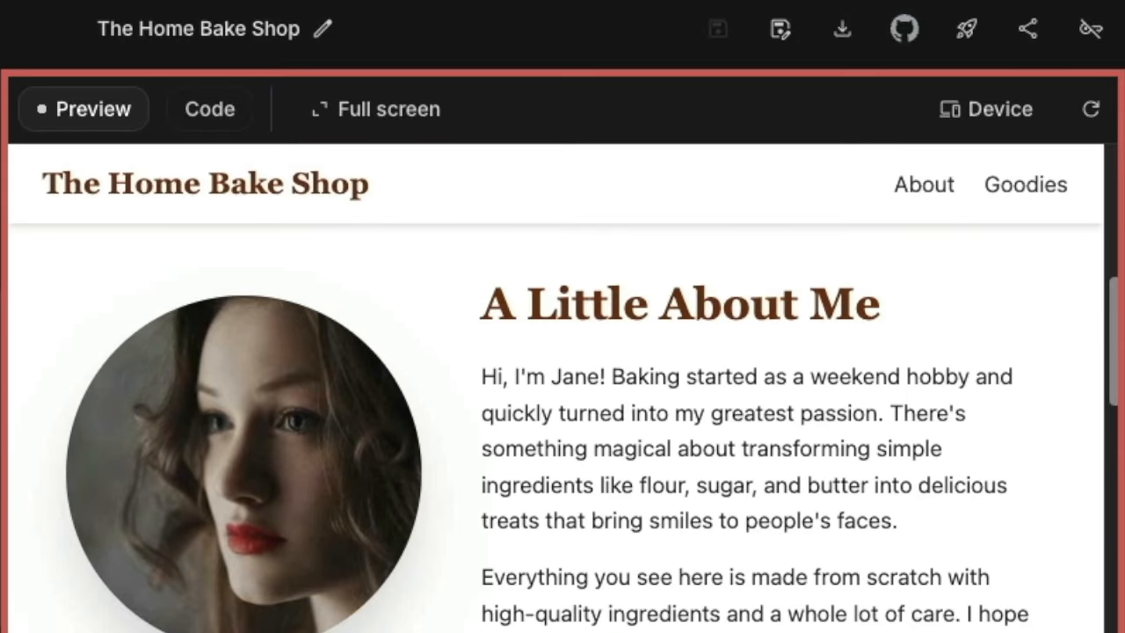
{"action": "scroll", "coordinate": [556, 388], "scroll_direction": "down", "scroll_amount": 7}
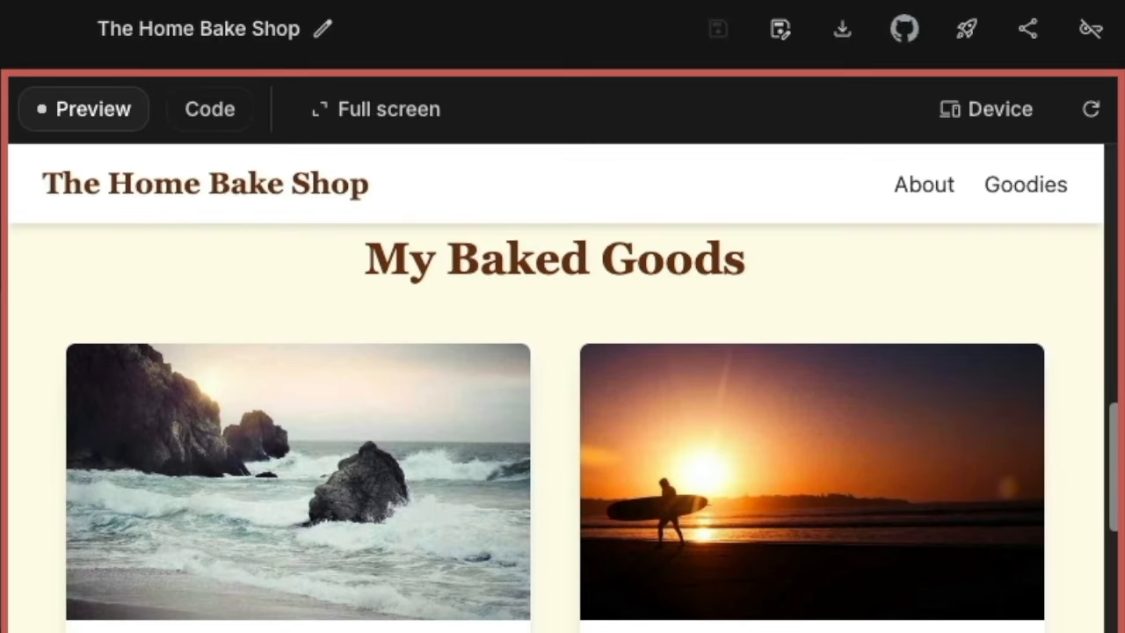
{"action": "scroll", "coordinate": [592, 421], "scroll_direction": "down", "scroll_amount": 5}
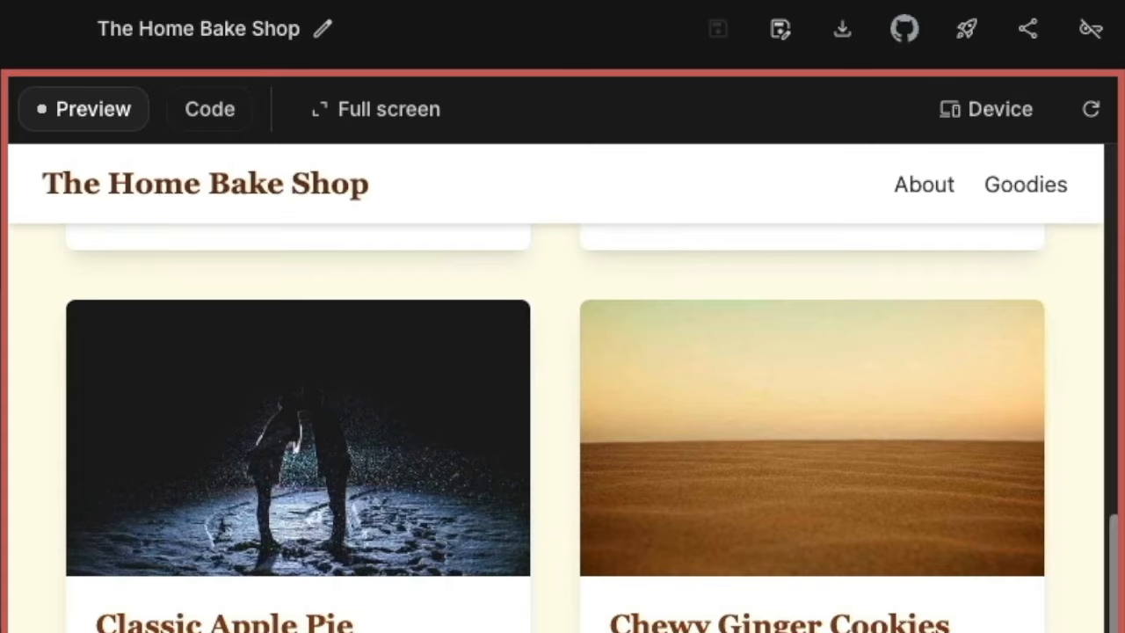
{"action": "scroll", "coordinate": [562, 431], "scroll_direction": "down", "scroll_amount": 6}
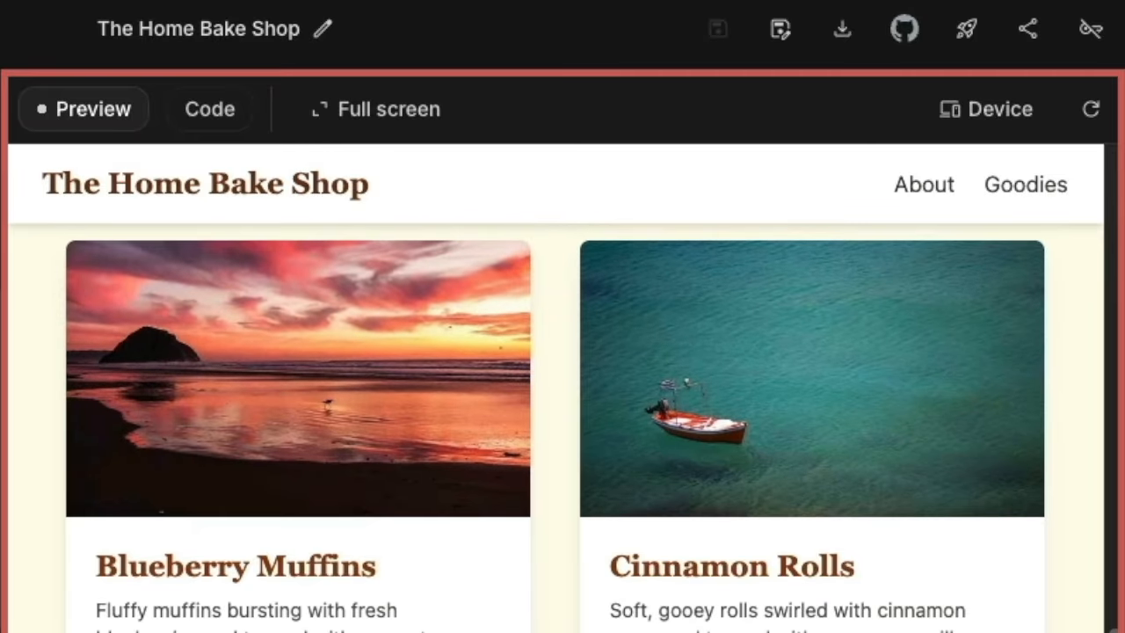
{"action": "scroll", "coordinate": [563, 396], "scroll_direction": "down", "scroll_amount": 4}
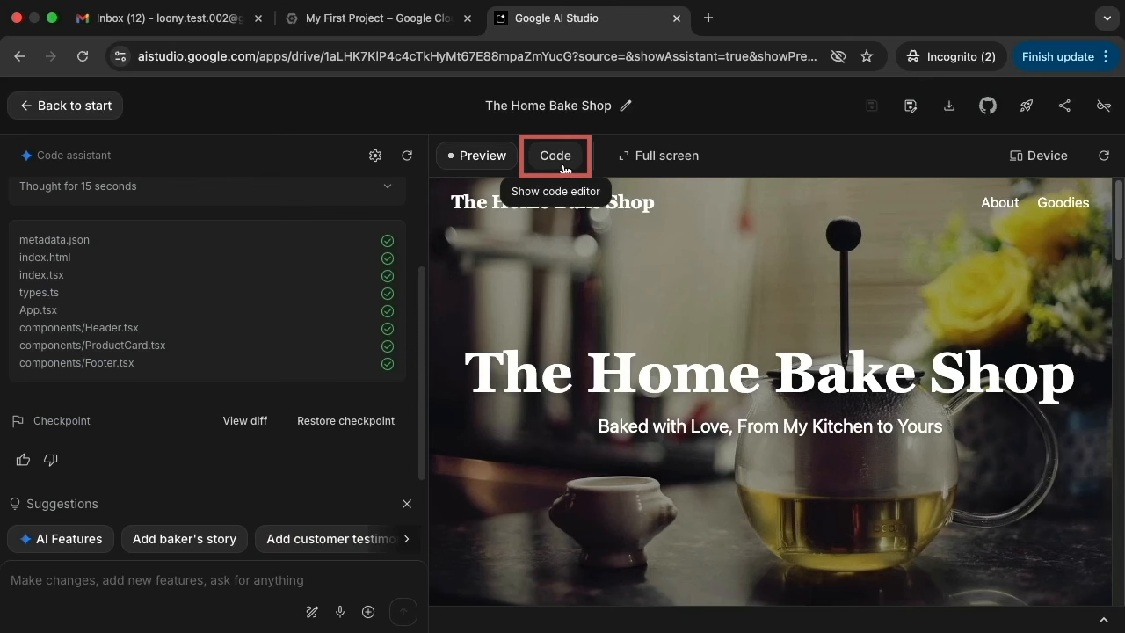
Step: Show the project's code and upload cake.jpg, cookies.jpg and sourdough.jpg into its root files
{"action": "left_click", "coordinate": [564, 166]}
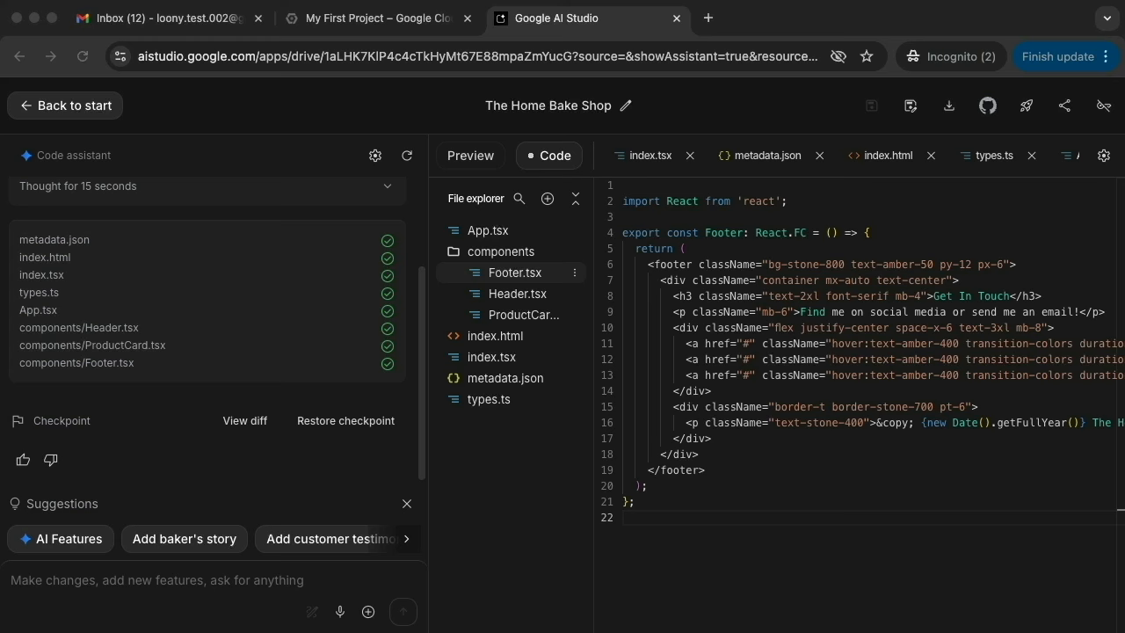
{"action": "left_click_drag", "start_coordinate": [0, 348], "coordinate": [540, 451]}
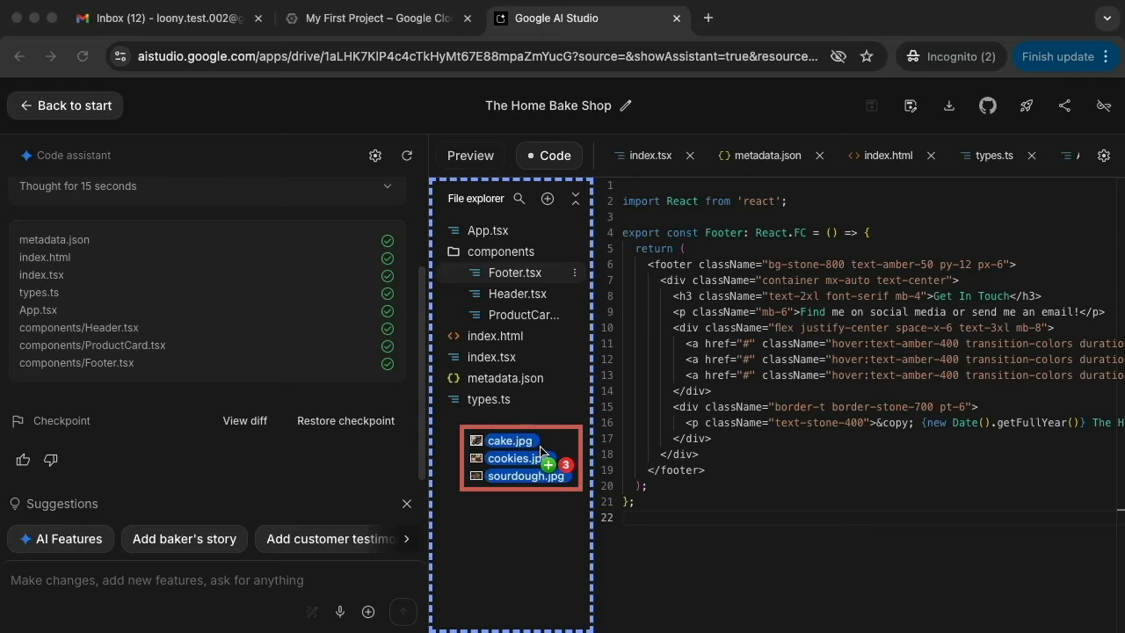
{"action": "left_click_drag", "start_coordinate": [541, 450], "coordinate": [541, 452]}
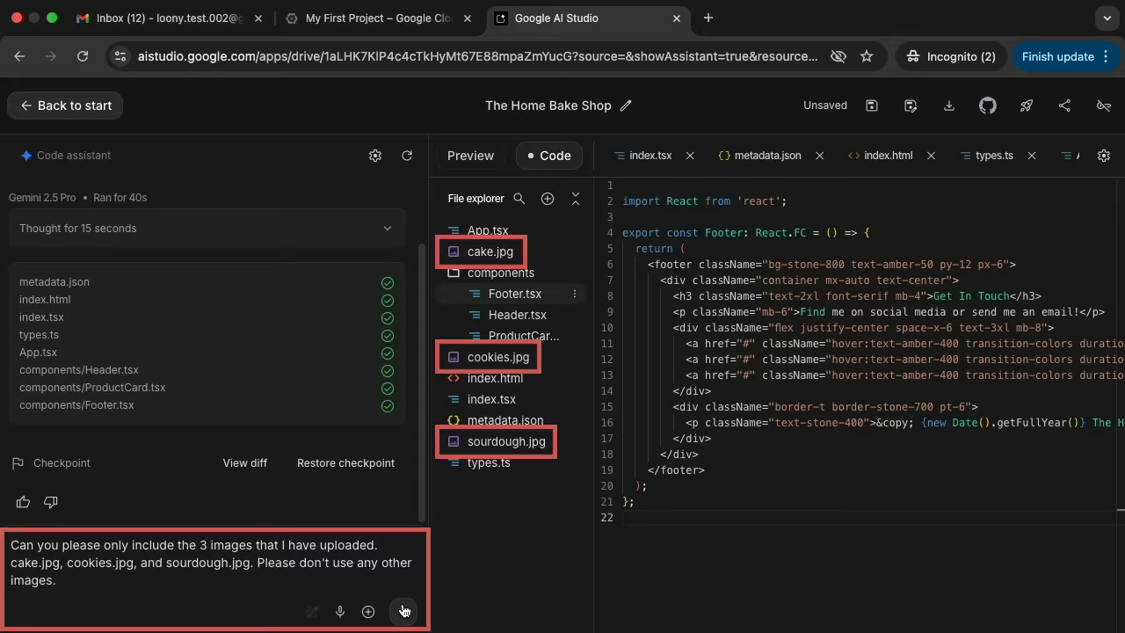
Step: Ask the code assistant to include only the uploaded cake.jpg, cookies.jpg and sourdough.jpg images, and check the baked goods in the preview
{"action": "left_click", "coordinate": [403, 611]}
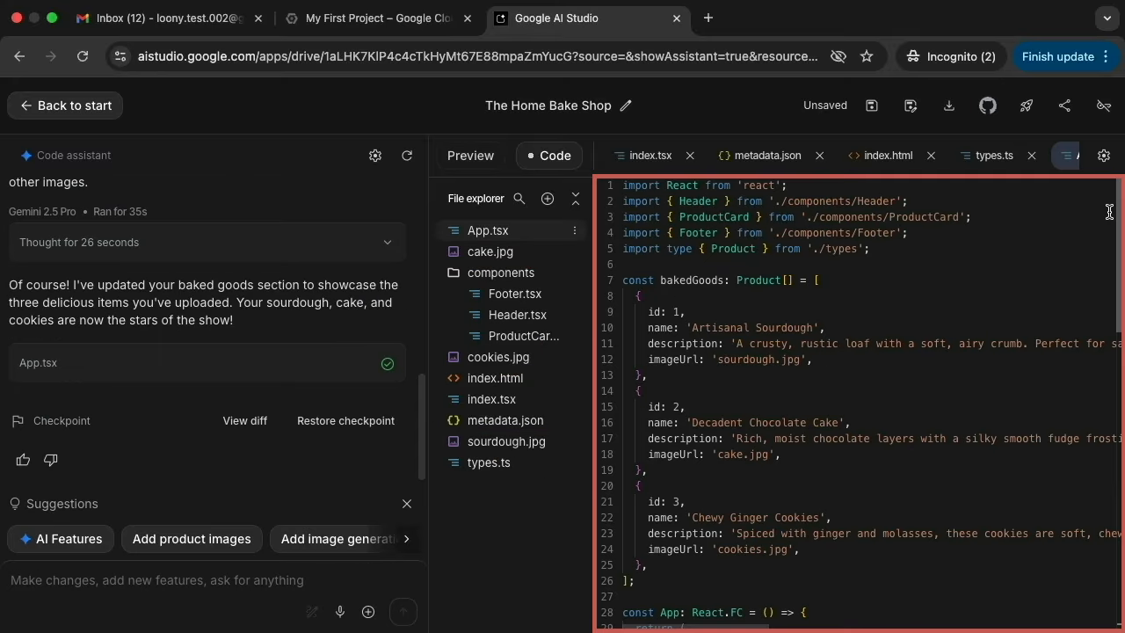
{"action": "left_click", "coordinate": [489, 161]}
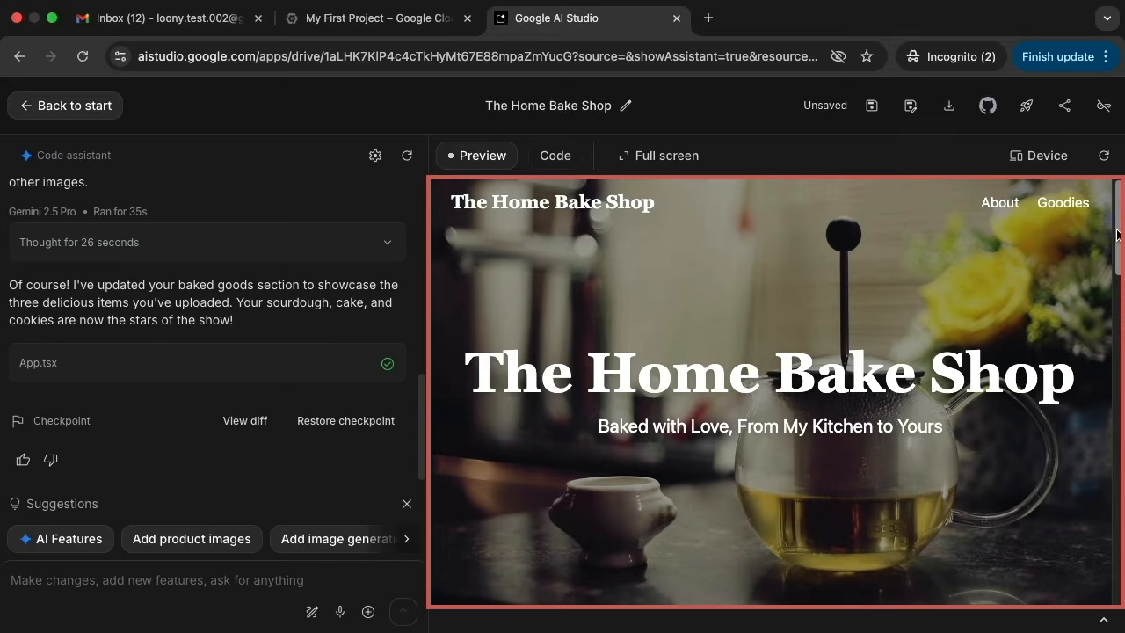
{"action": "left_click_drag", "start_coordinate": [1118, 234], "coordinate": [1117, 418]}
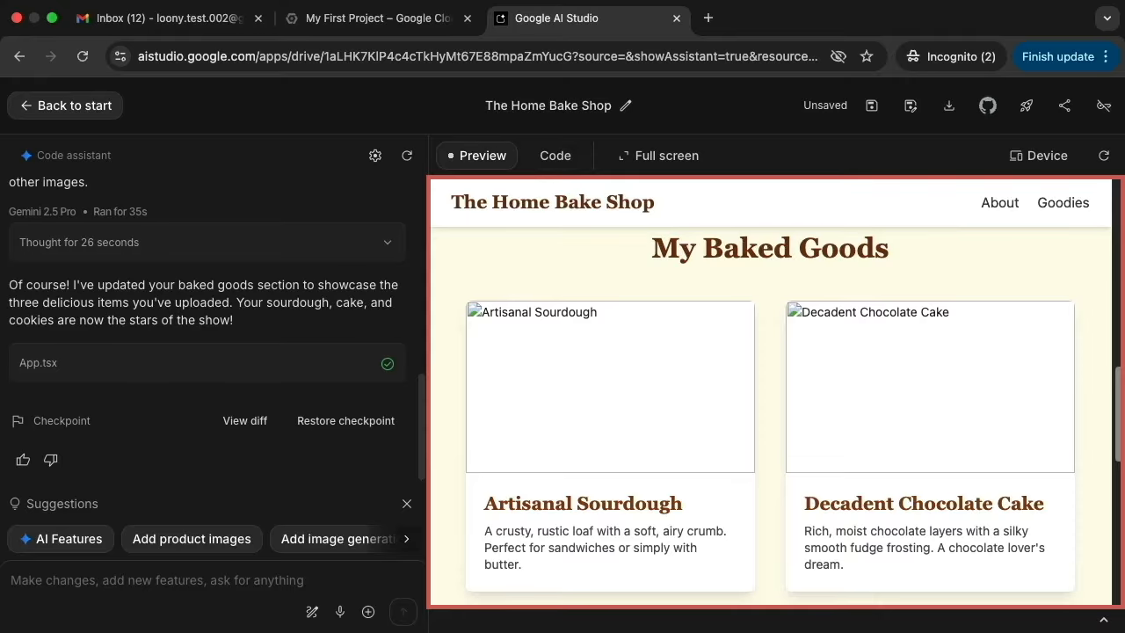
{"action": "scroll", "coordinate": [1119, 505], "scroll_direction": "down", "scroll_amount": 4}
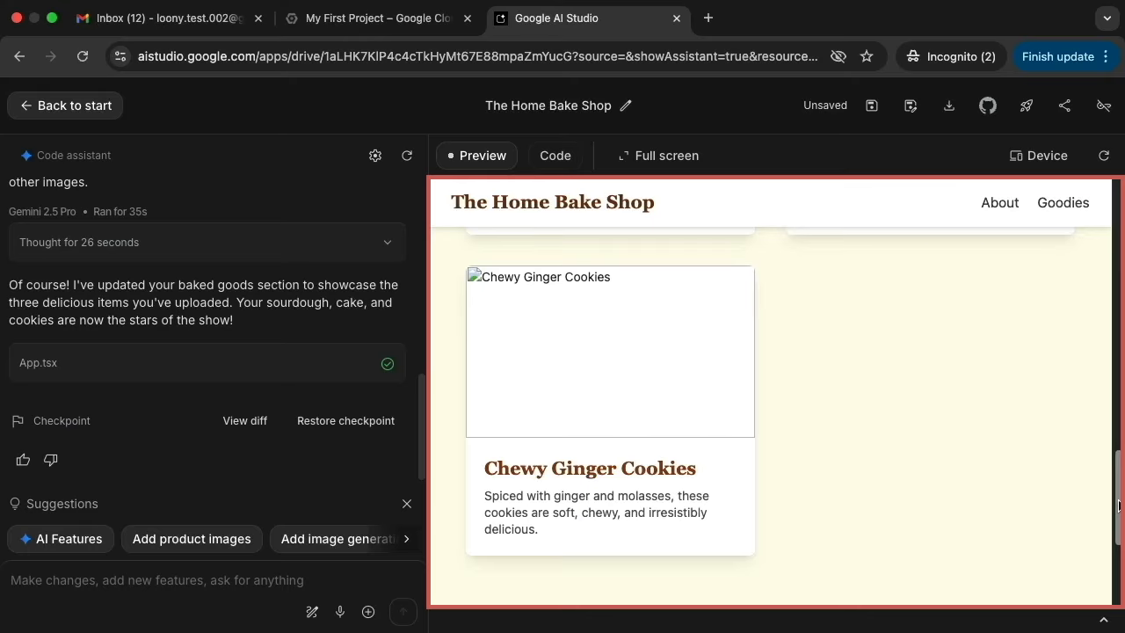
Step: Ask the code assistant to show only the shop's email address as footer contact information because social media is not ready, and check the footer
{"action": "scroll", "coordinate": [1119, 506], "scroll_direction": "down", "scroll_amount": 3}
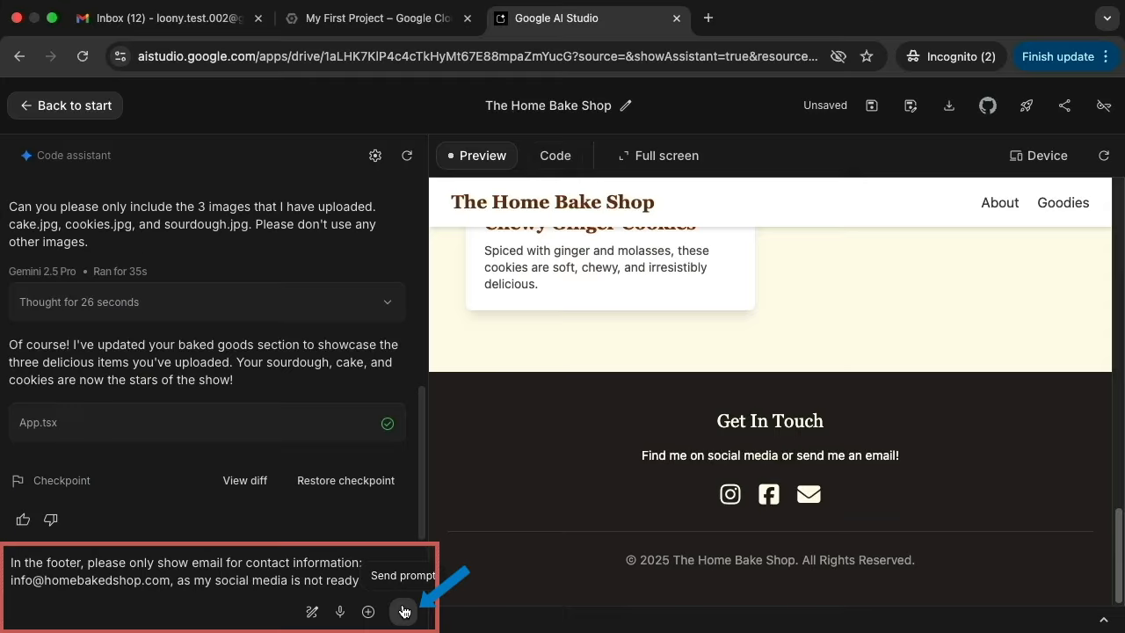
{"action": "left_click", "coordinate": [970, 582]}
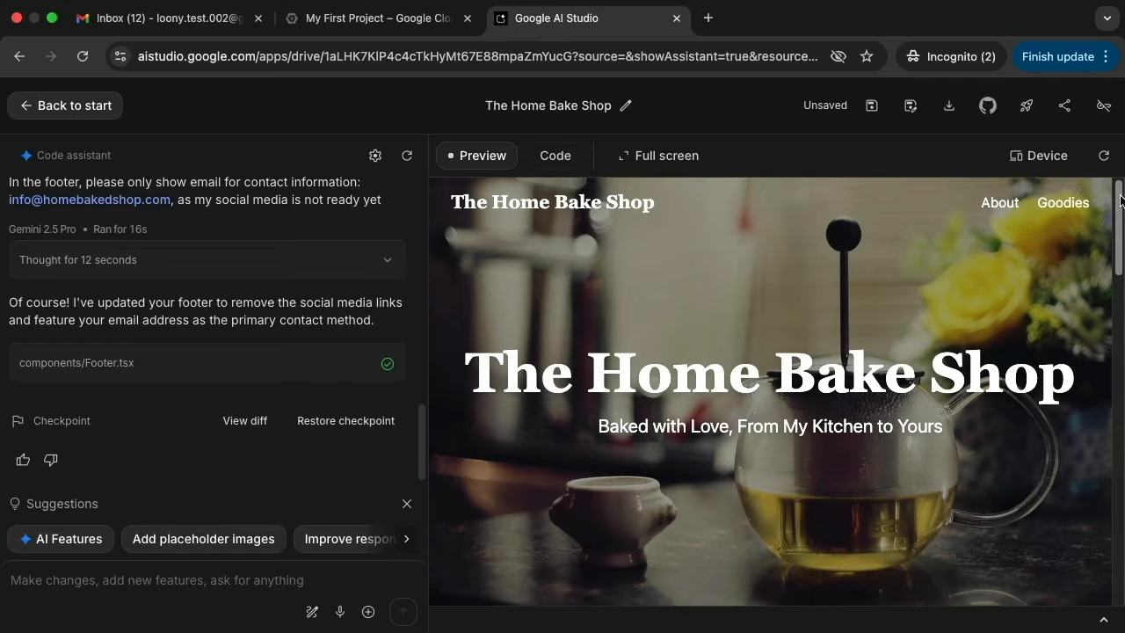
{"action": "left_click_drag", "start_coordinate": [1121, 200], "coordinate": [1121, 543]}
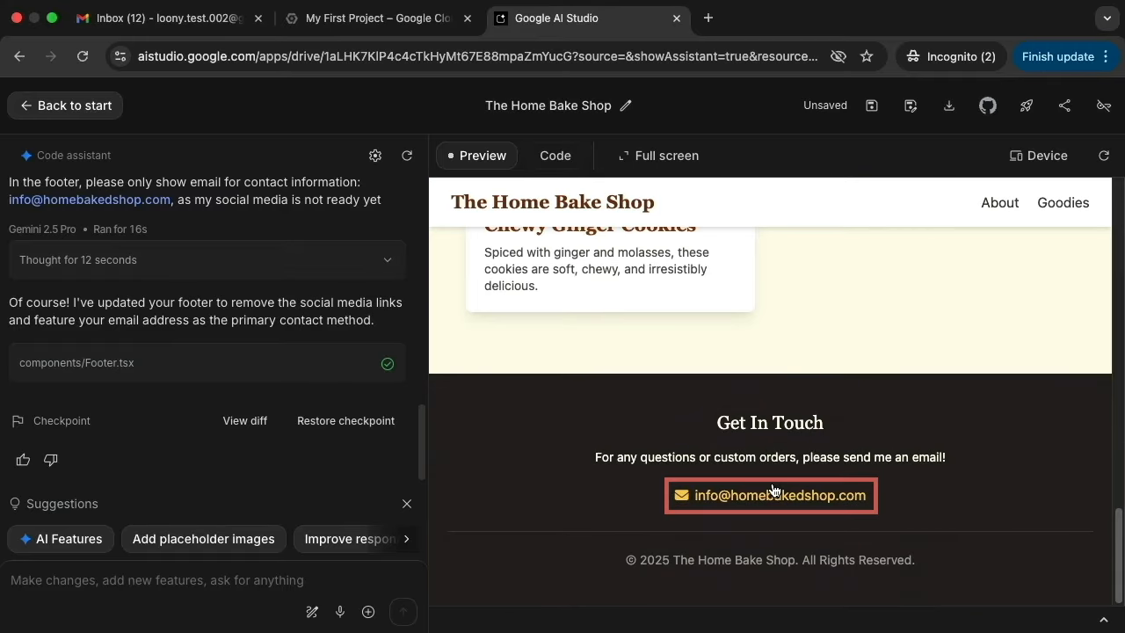
Step: Ask the code assistant to get rid of the About and Goodies links
{"action": "type", "text": "Please get rid of the About and Goodies links."}
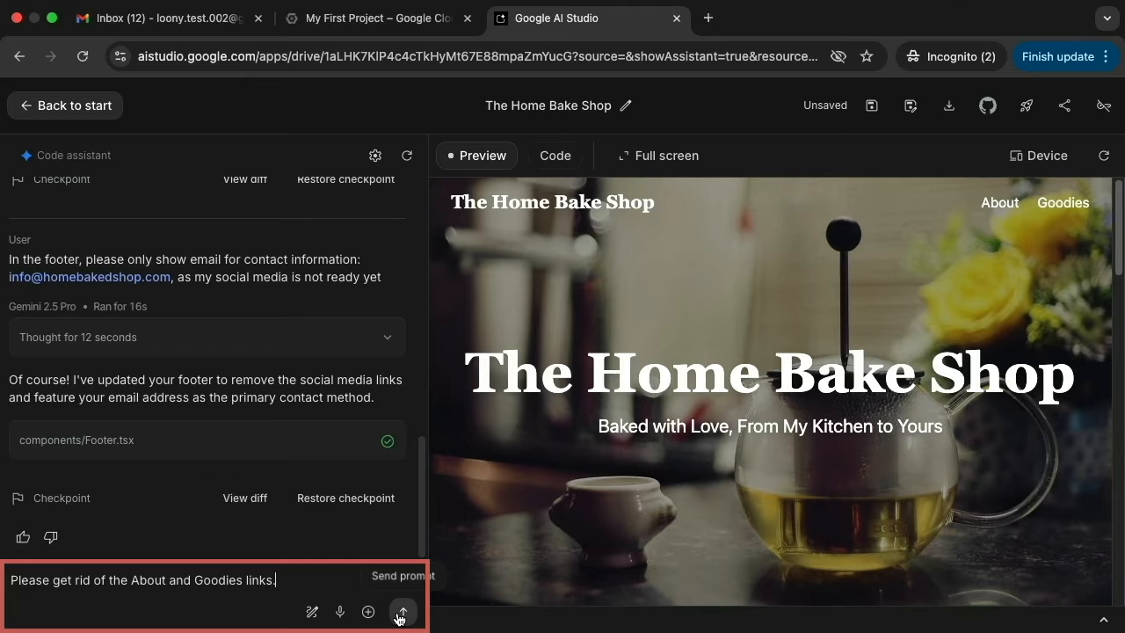
{"action": "left_click", "coordinate": [402, 613]}
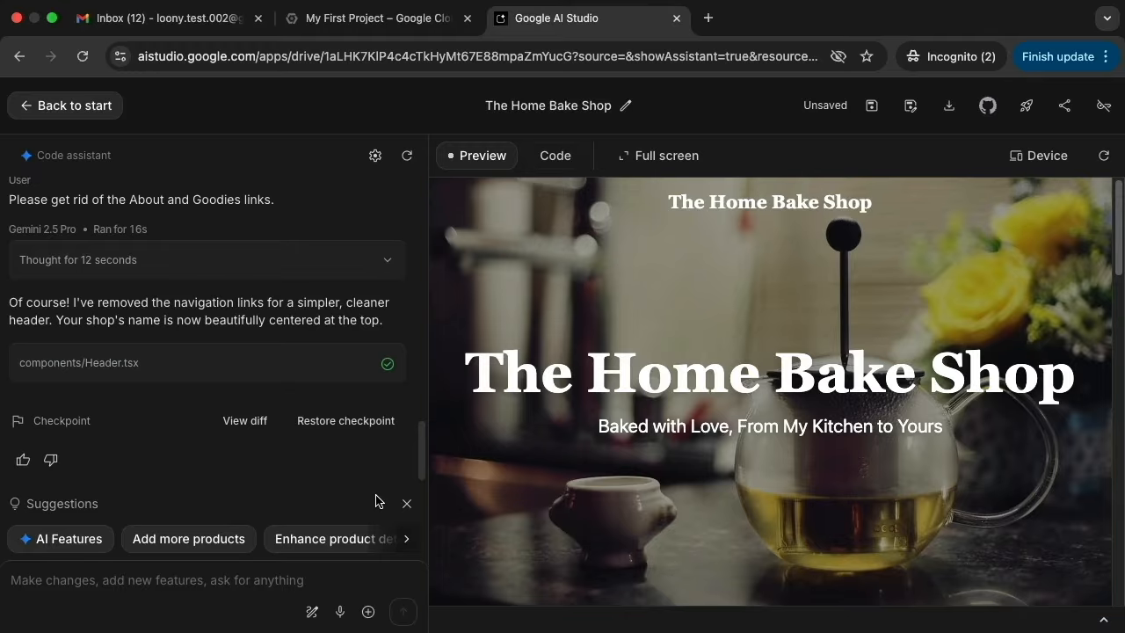
Step: Preview the bake shop page at Mobile size and look through its layout
{"action": "left_click", "coordinate": [1039, 156]}
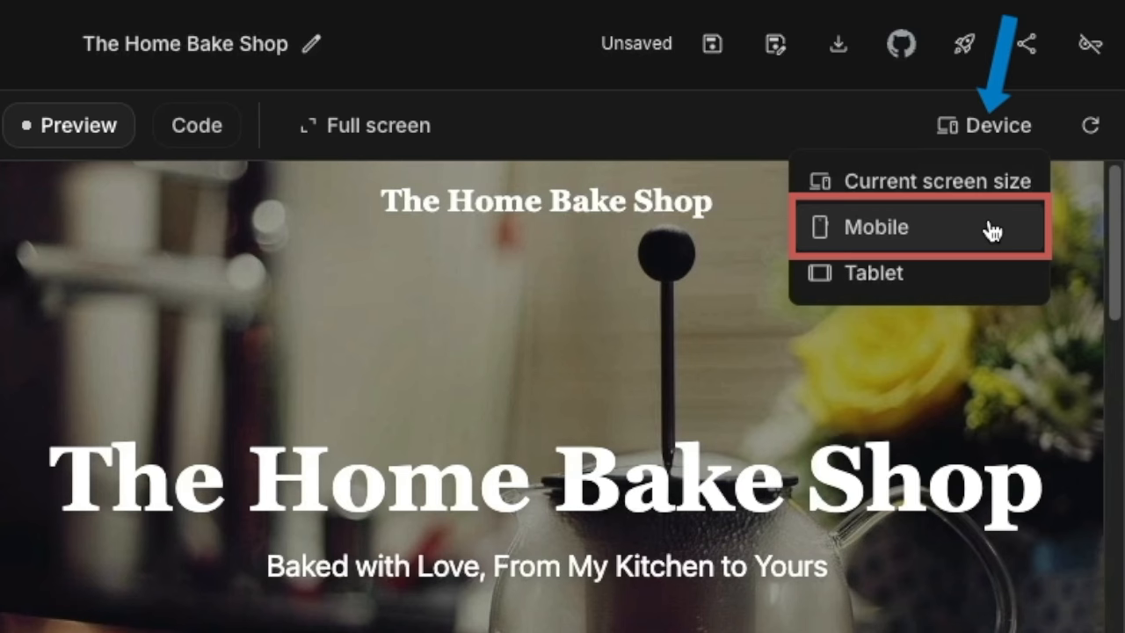
{"action": "left_click", "coordinate": [992, 232]}
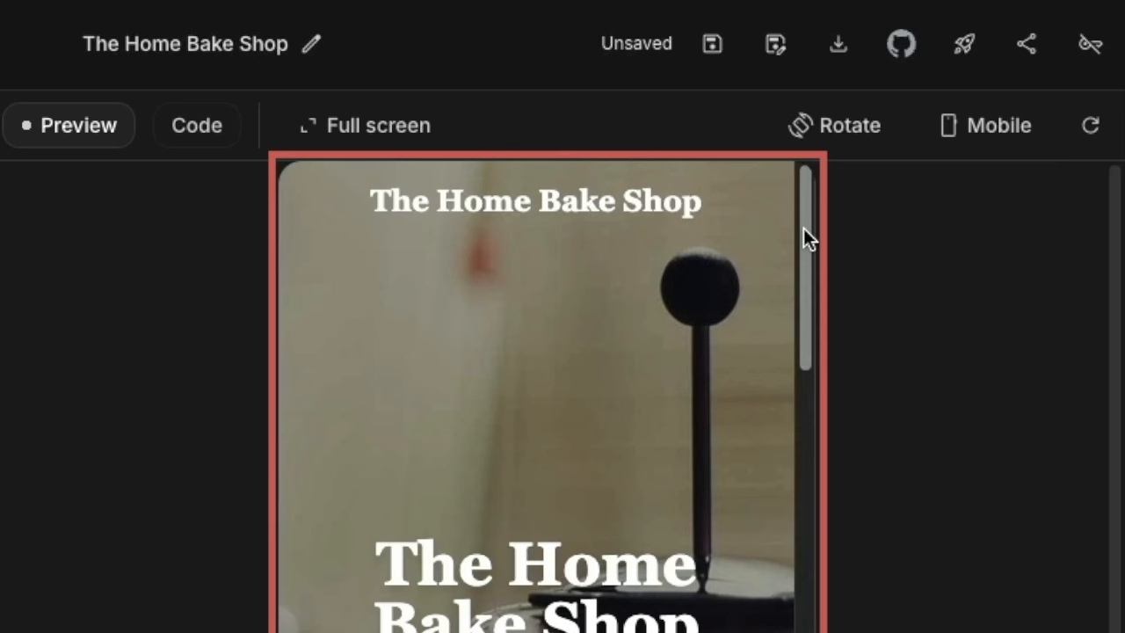
{"action": "left_click_drag", "start_coordinate": [804, 231], "coordinate": [807, 632]}
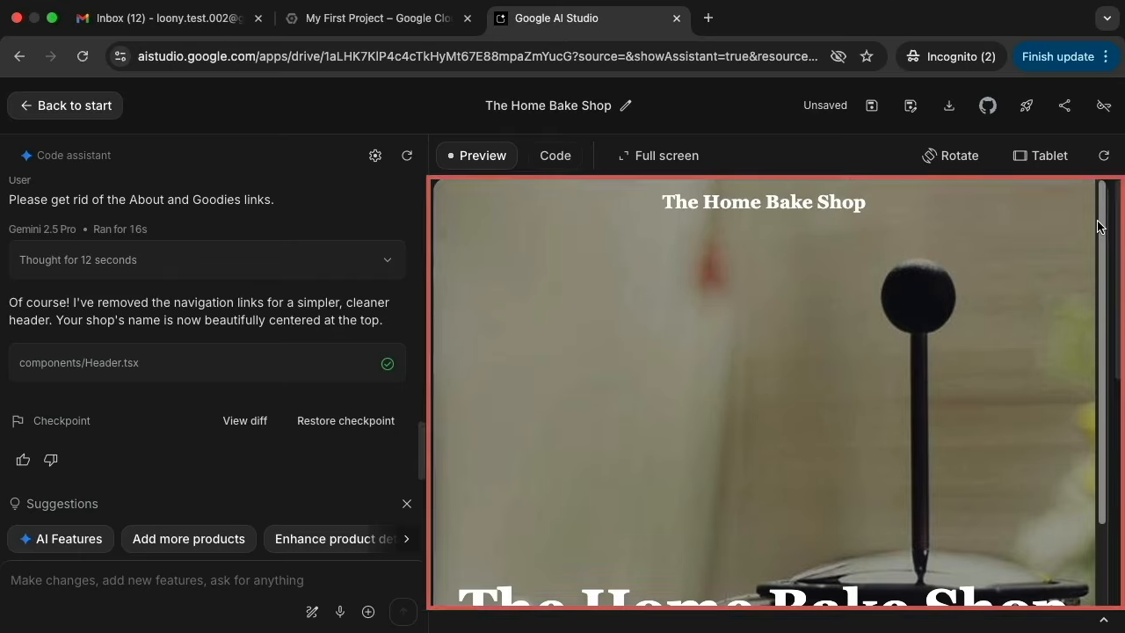
Step: Preview the bake shop page at Tablet size and examine it from the header down to the footer
{"action": "left_click_drag", "start_coordinate": [1102, 255], "coordinate": [1105, 354]}
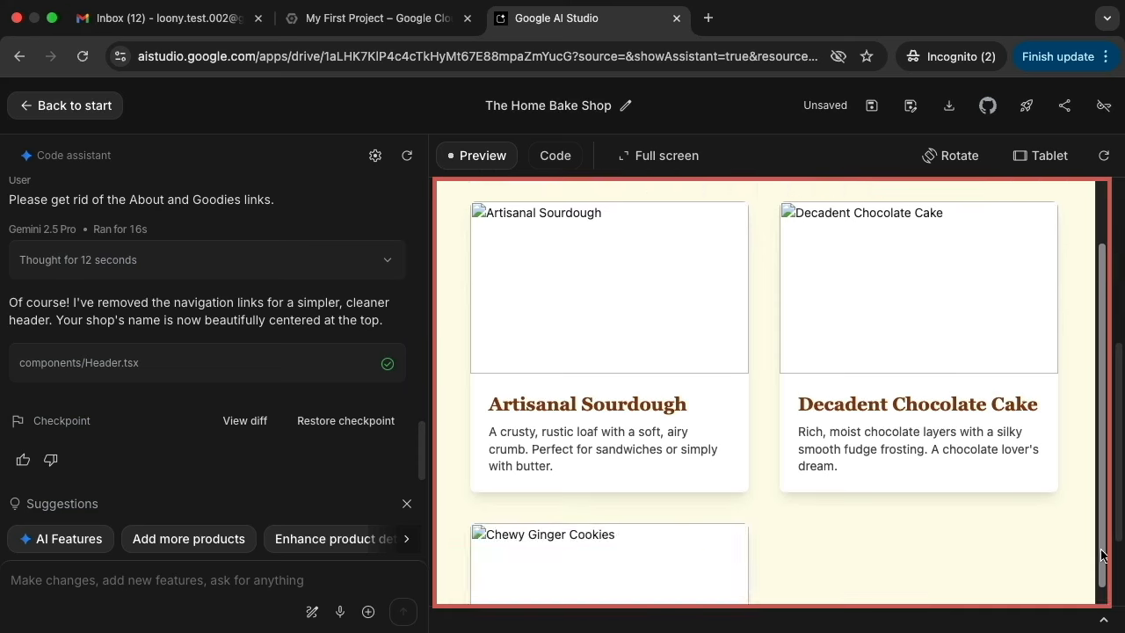
{"action": "left_click_drag", "start_coordinate": [1120, 410], "coordinate": [1124, 516]}
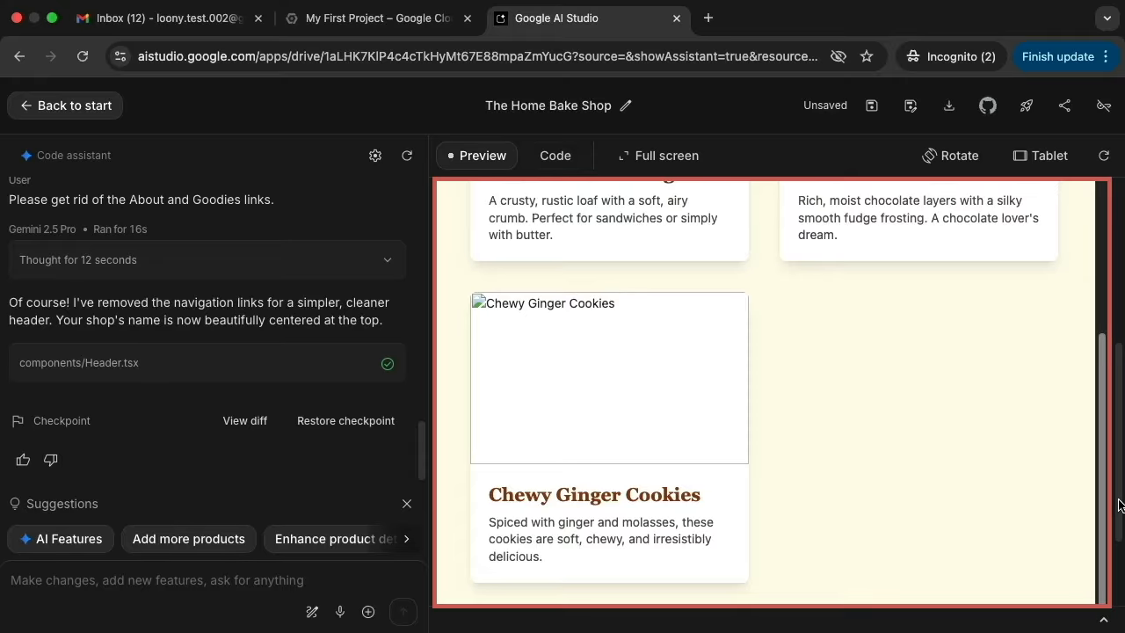
{"action": "left_click_drag", "start_coordinate": [1118, 501], "coordinate": [1113, 563]}
{"action": "left_click_drag", "start_coordinate": [1102, 519], "coordinate": [1107, 609]}
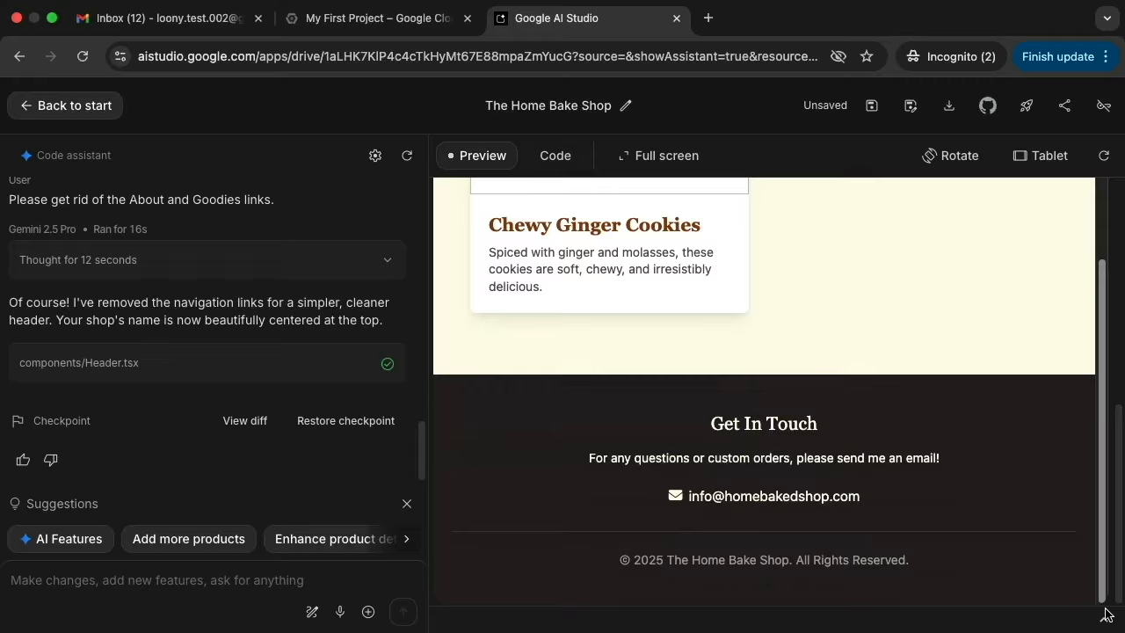
{"action": "scroll", "coordinate": [1106, 615], "scroll_direction": "up", "scroll_amount": 15}
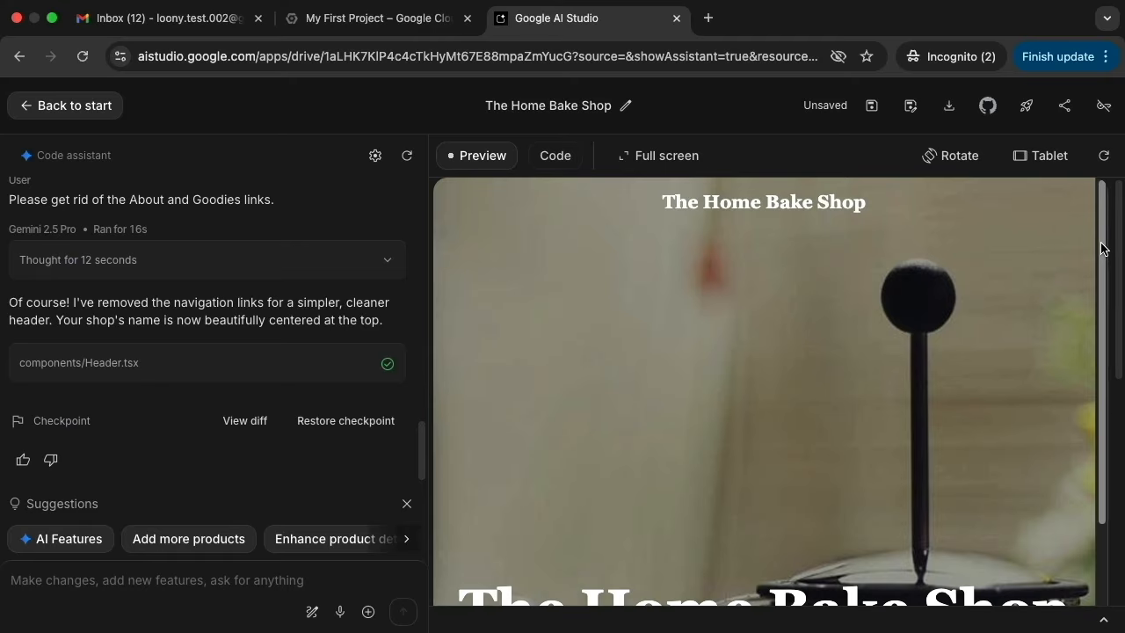
Step: Set the bake shop page preview back to the current screen size
{"action": "left_click", "coordinate": [1042, 156]}
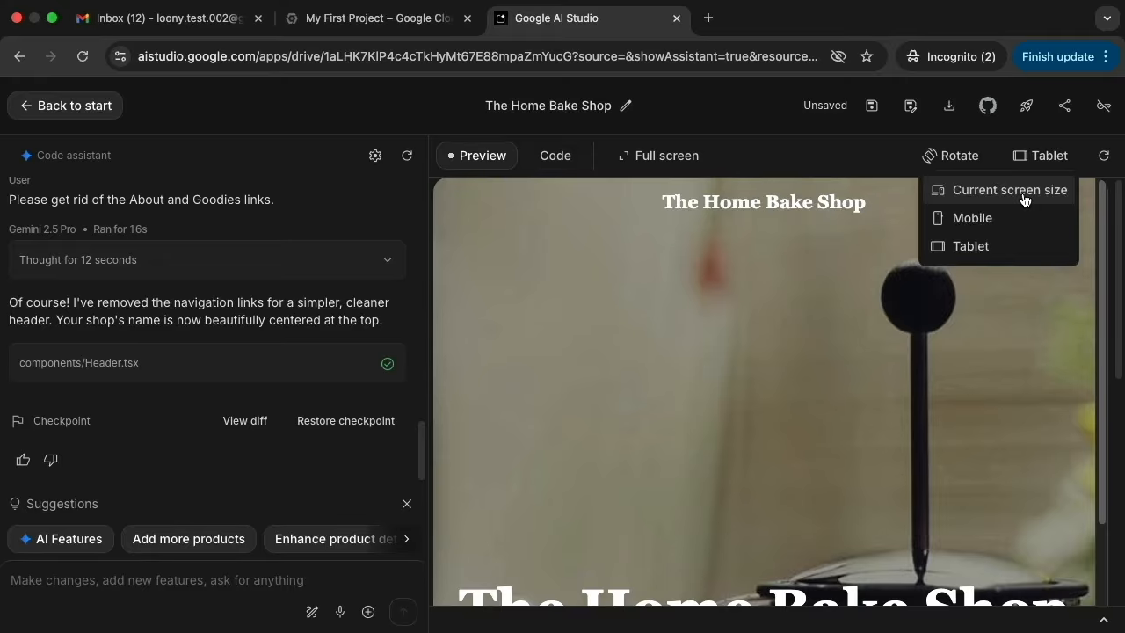
{"action": "left_click", "coordinate": [1025, 199]}
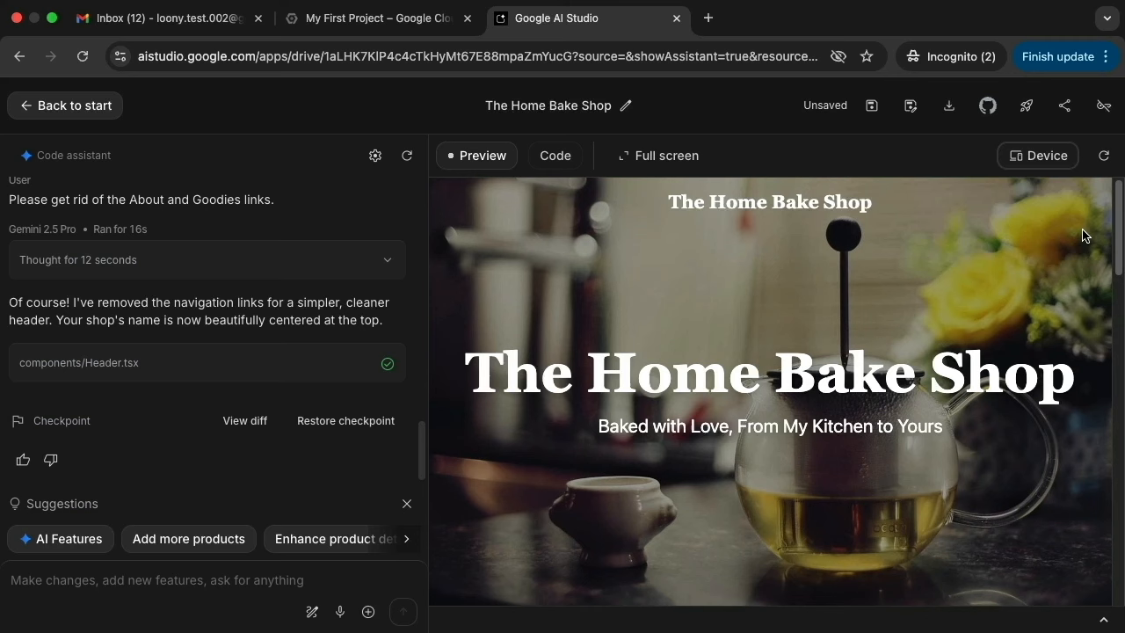
Step: Switch to the Google Cloud console, create a project named tsb-home-bake-shop-project, and make it the active project
{"action": "left_click", "coordinate": [379, 32]}
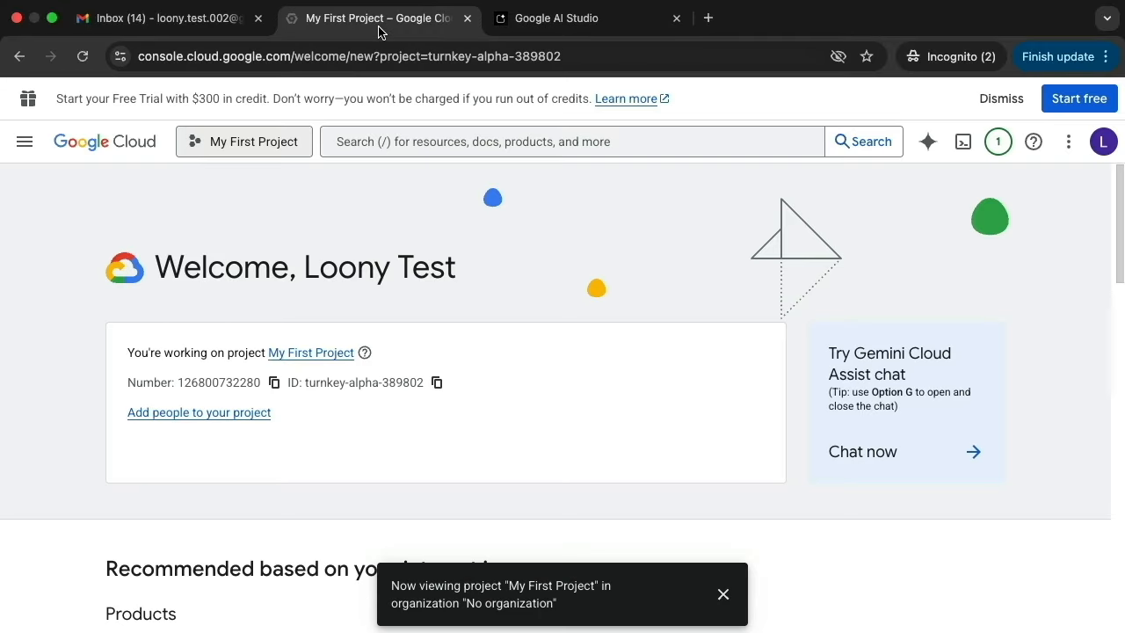
{"action": "left_click", "coordinate": [276, 149]}
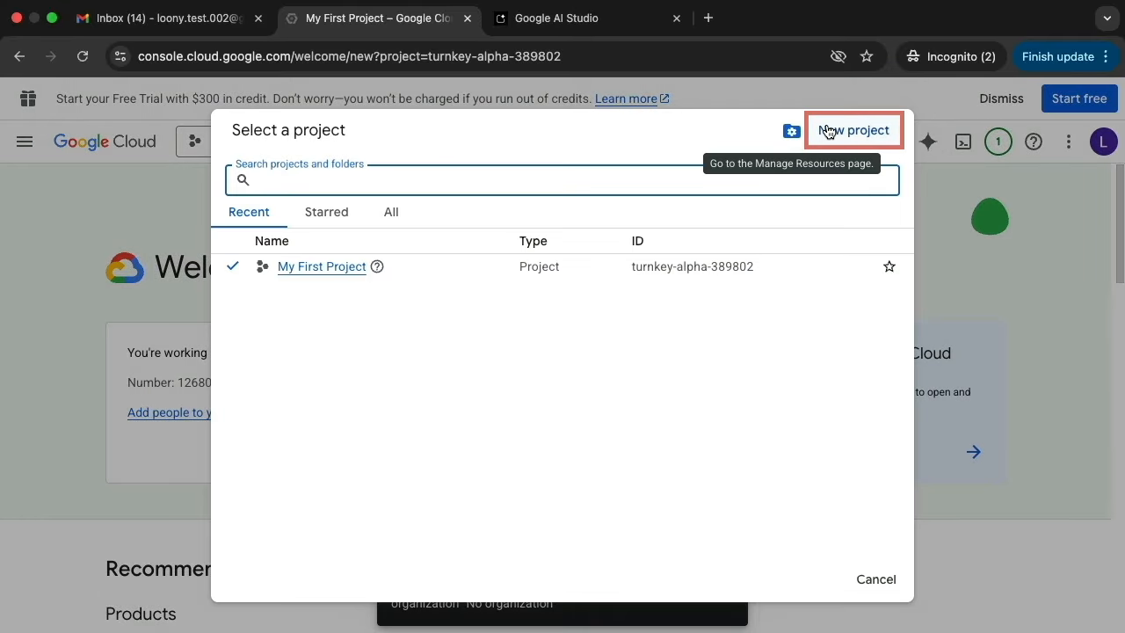
{"action": "left_click", "coordinate": [827, 131]}
{"action": "type", "text": "tsb-home-bake-shop-project"}
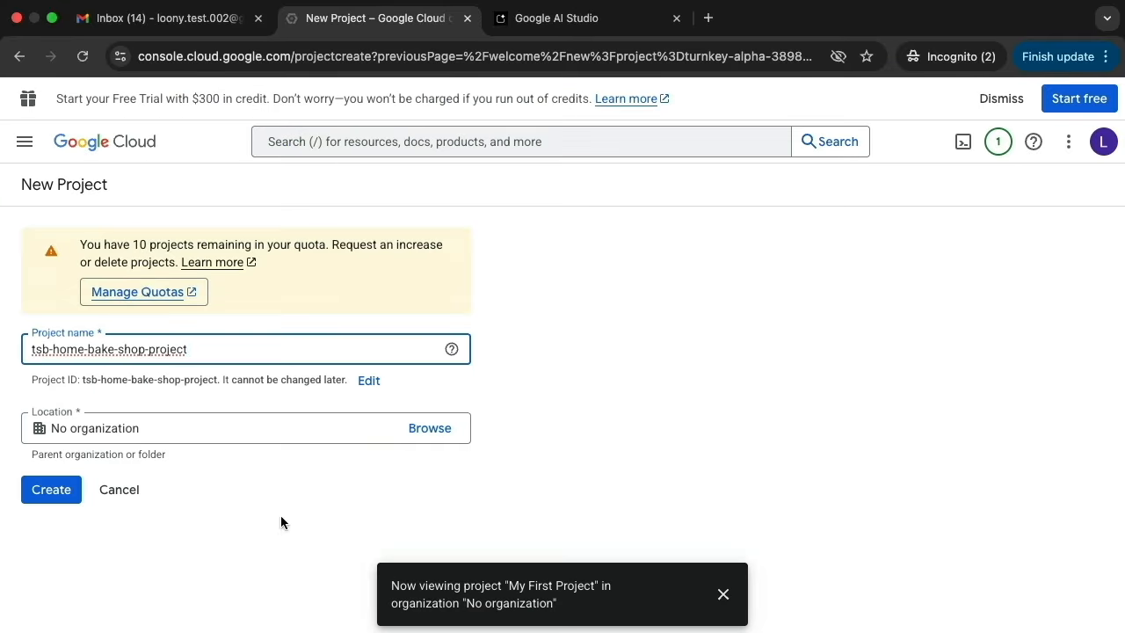
{"action": "left_click", "coordinate": [53, 497]}
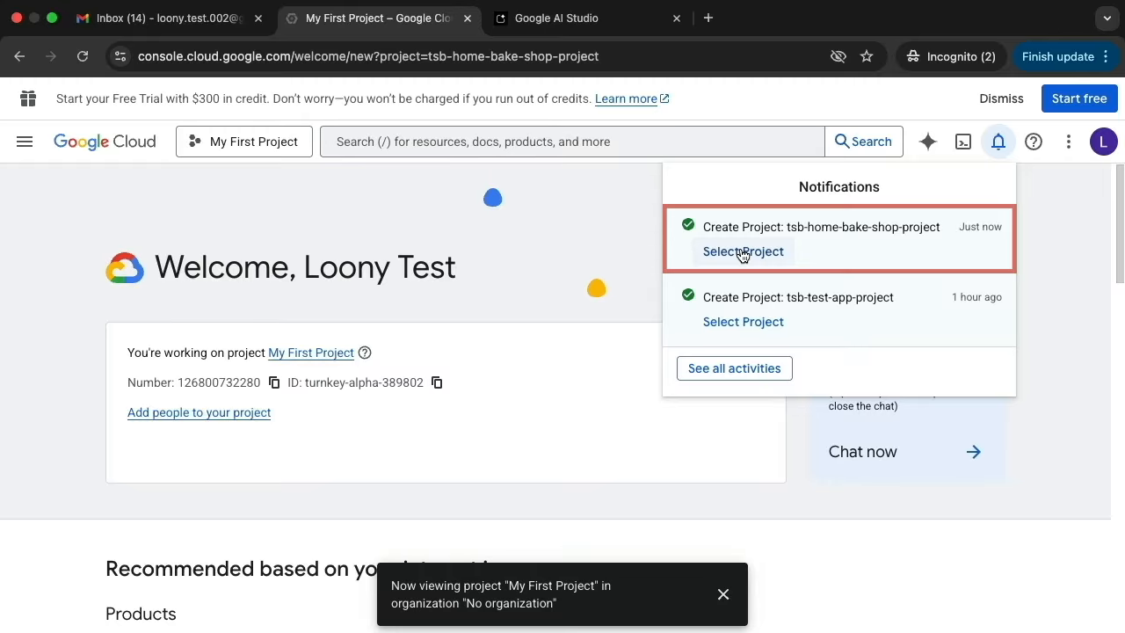
{"action": "left_click", "coordinate": [743, 252]}
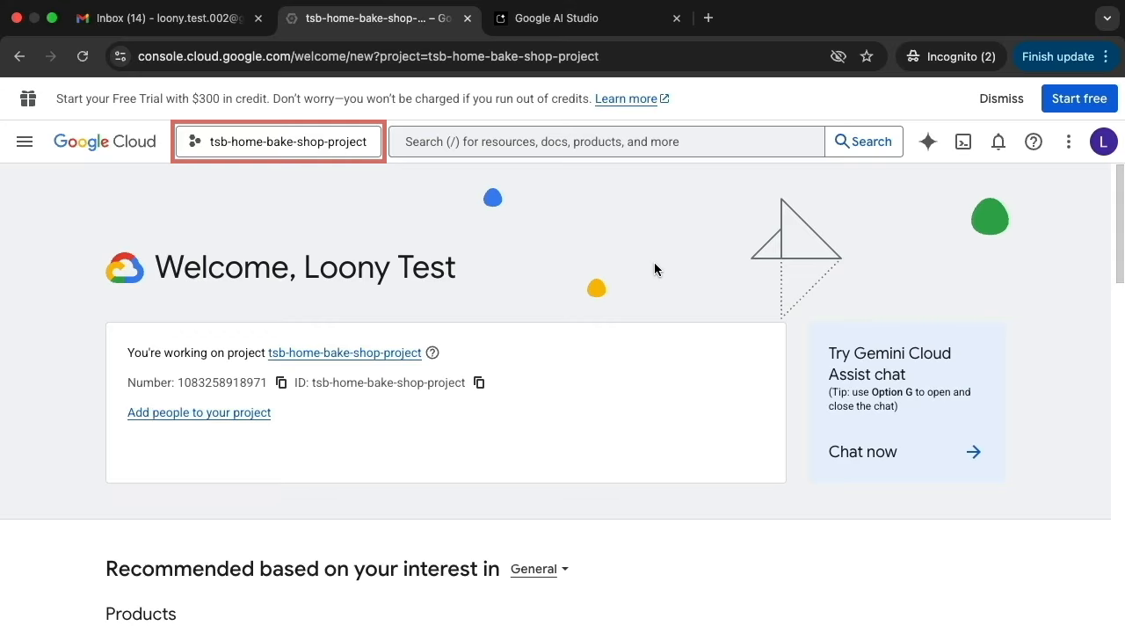
Step: Switch to Google AI Studio and check the importable Cloud projects for app deployment, then close the deployment dialog
{"action": "left_click", "coordinate": [567, 19]}
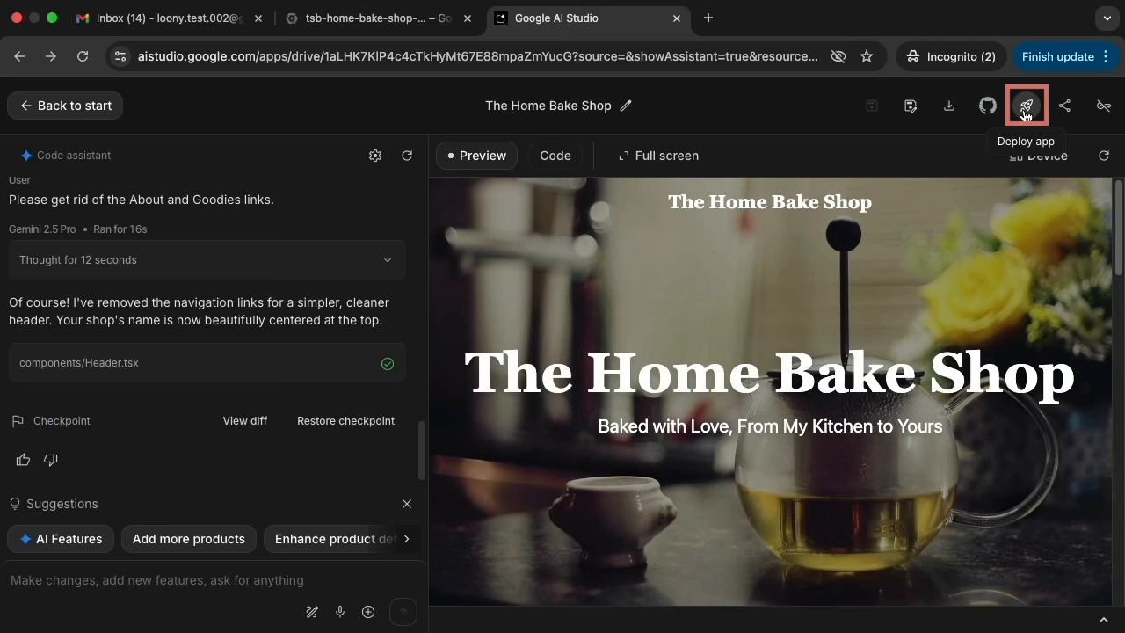
{"action": "left_click", "coordinate": [1025, 109]}
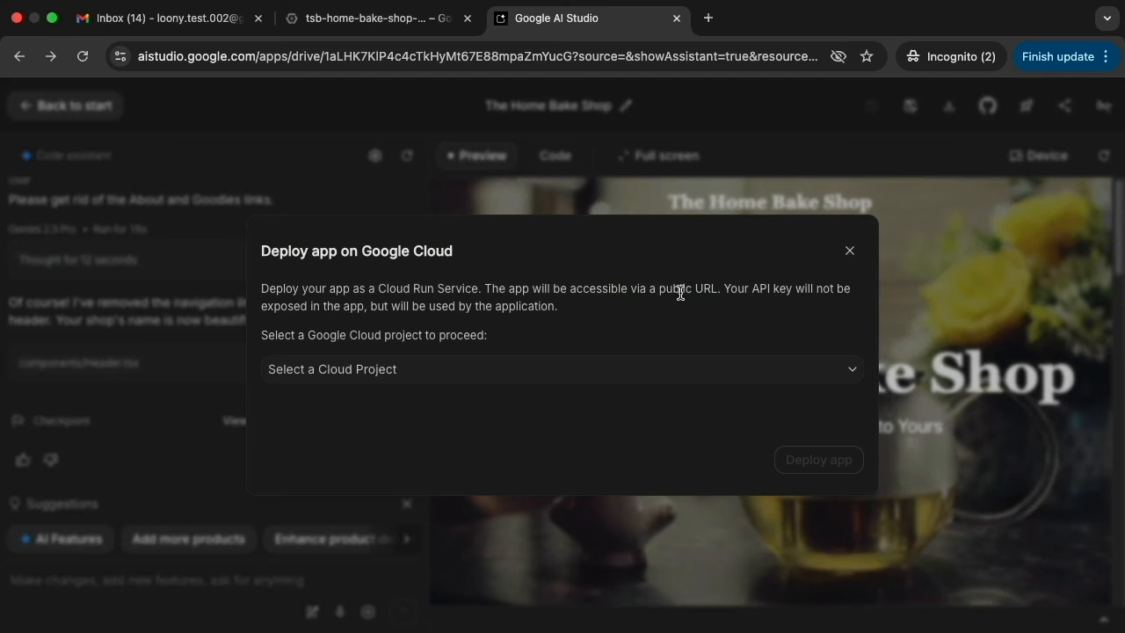
{"action": "left_click", "coordinate": [586, 369]}
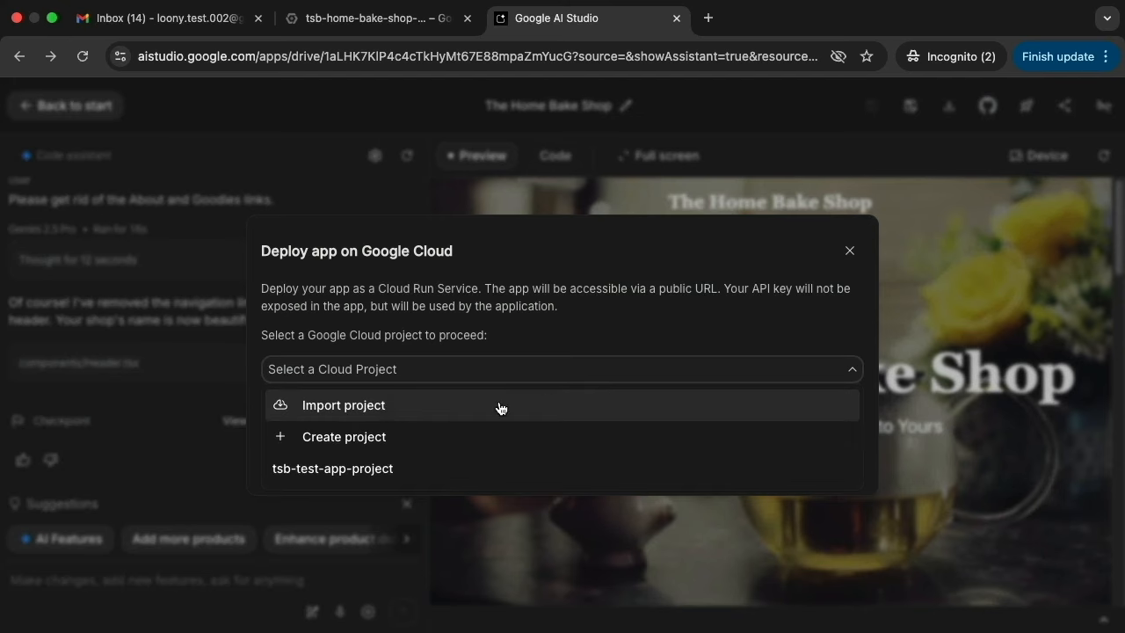
{"action": "left_click", "coordinate": [345, 406]}
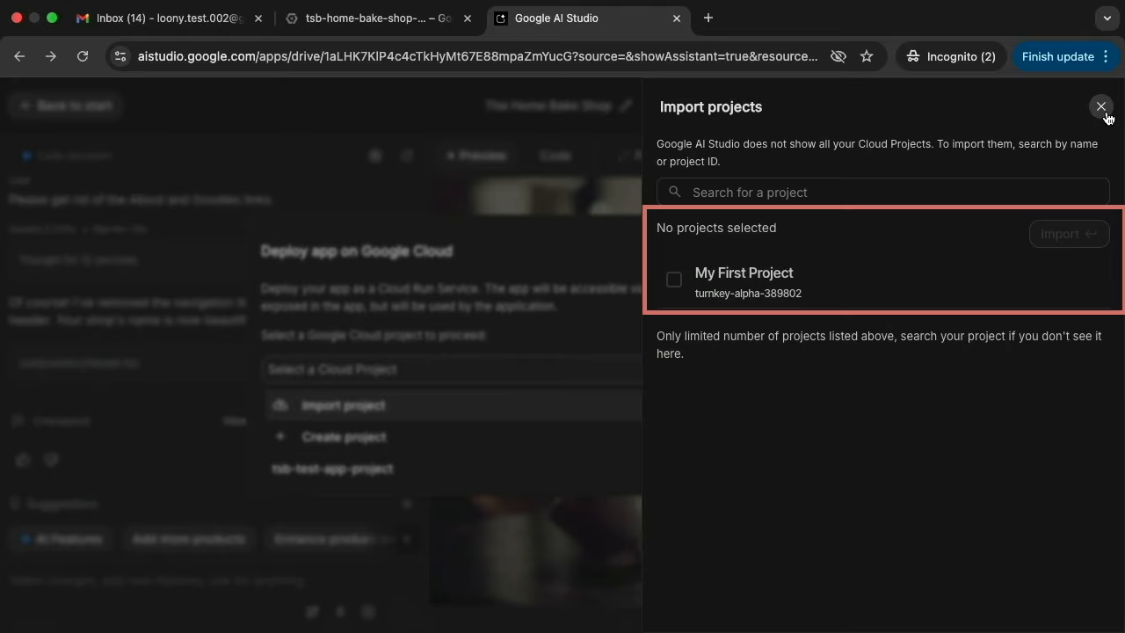
{"action": "left_click", "coordinate": [1100, 107]}
{"action": "left_click", "coordinate": [842, 246]}
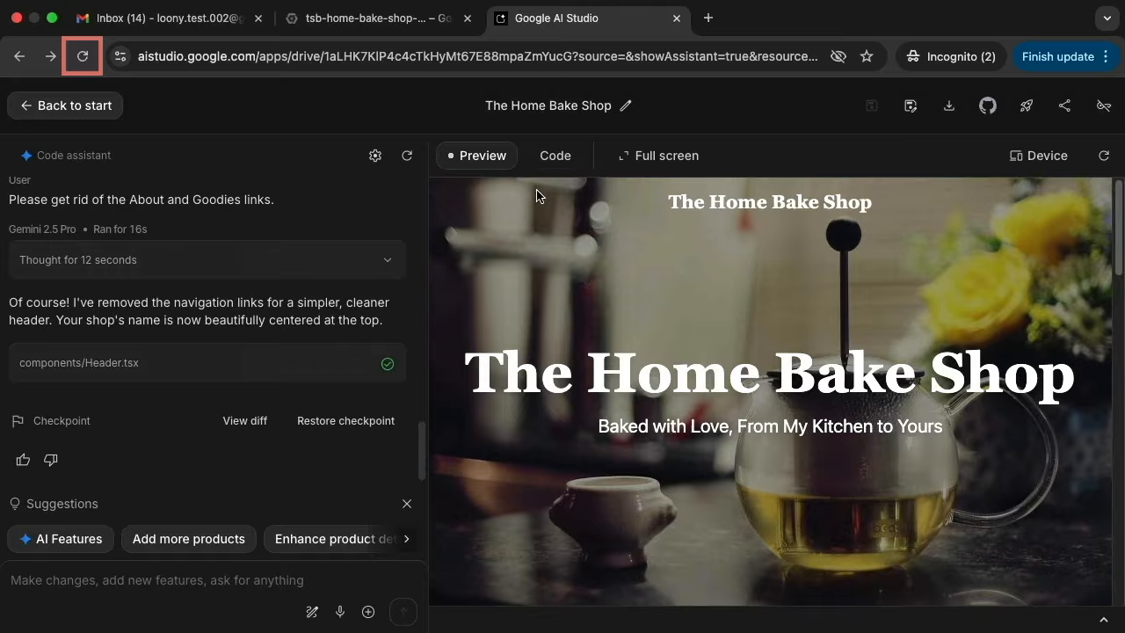
Step: Reload the app page, import tsb-home-bake-shop-project, and choose it as the Cloud project for deployment
{"action": "left_click", "coordinate": [81, 60]}
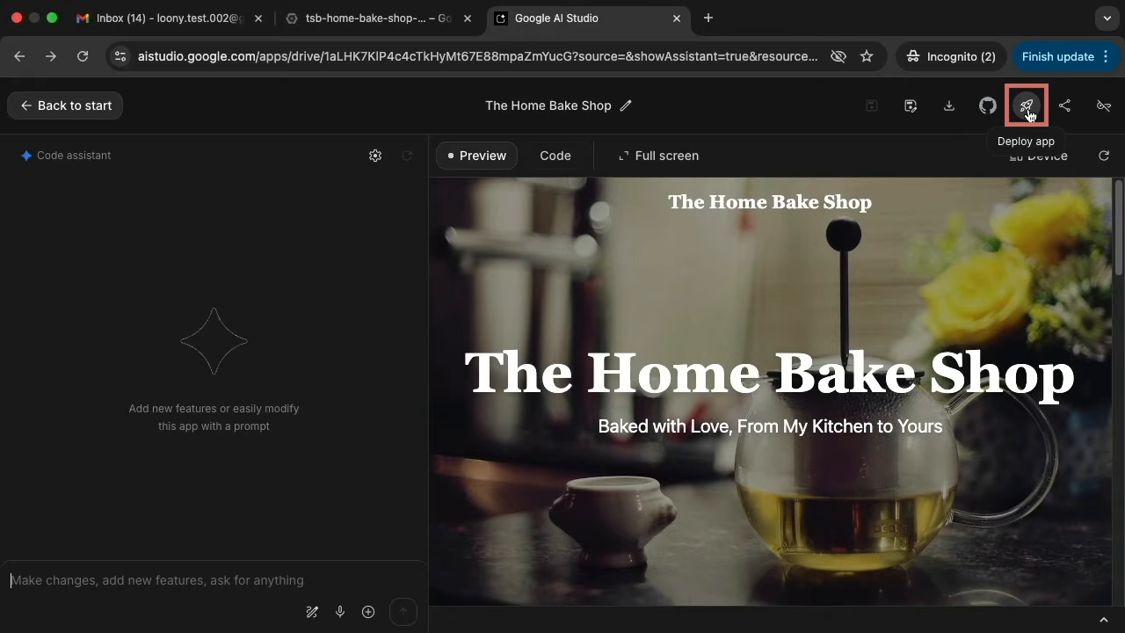
{"action": "left_click", "coordinate": [1027, 107]}
{"action": "left_click", "coordinate": [743, 373]}
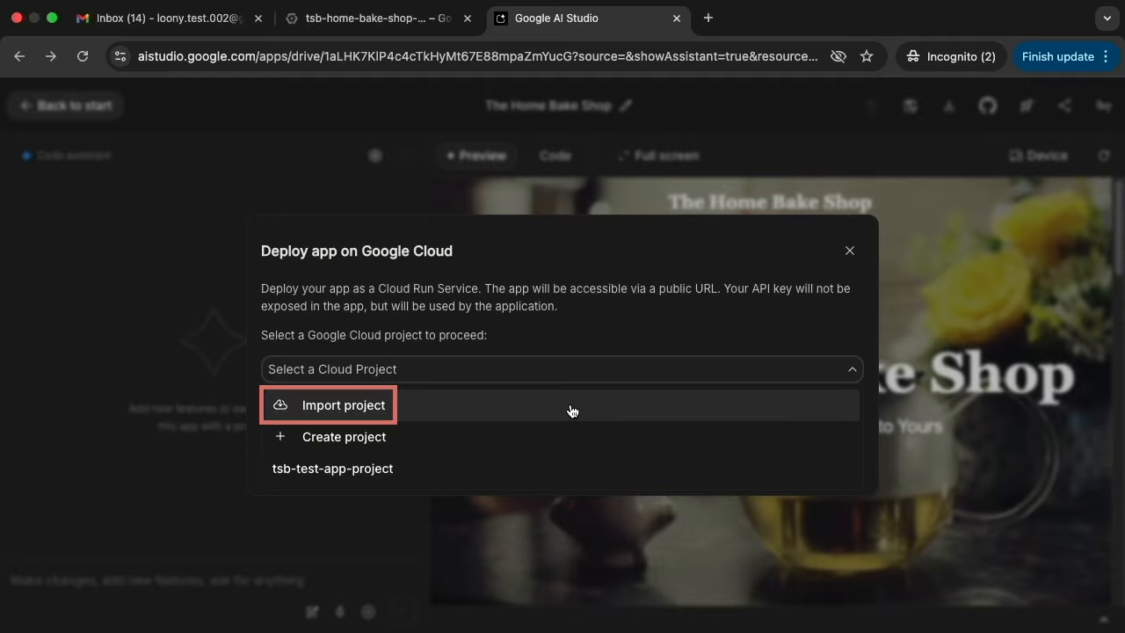
{"action": "left_click", "coordinate": [571, 411]}
{"action": "left_click", "coordinate": [679, 283]}
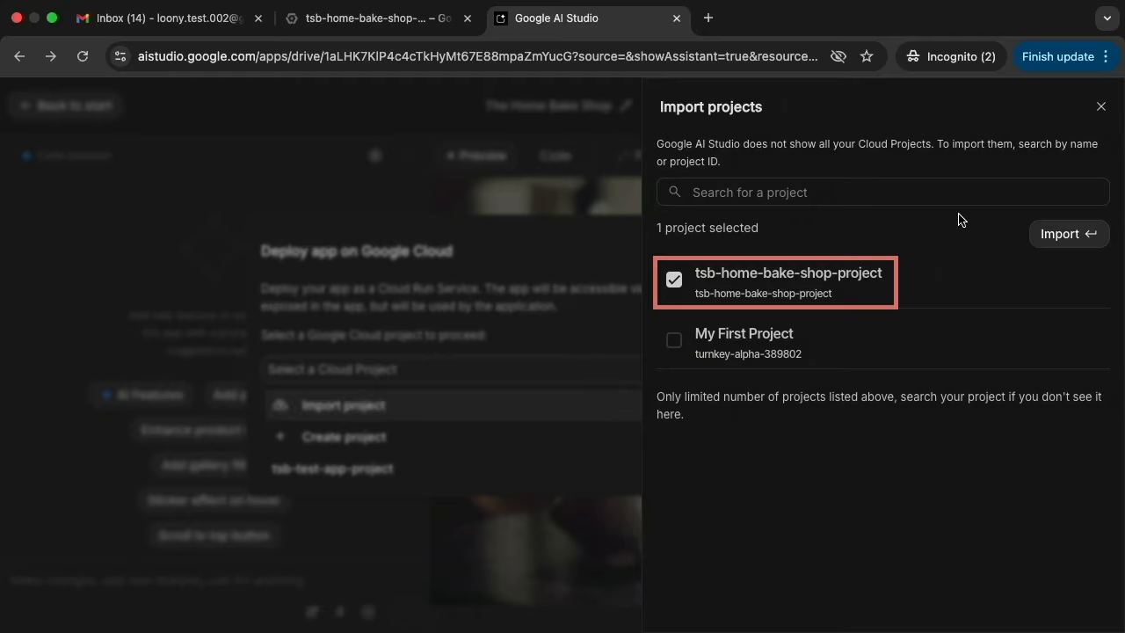
{"action": "left_click", "coordinate": [1066, 234]}
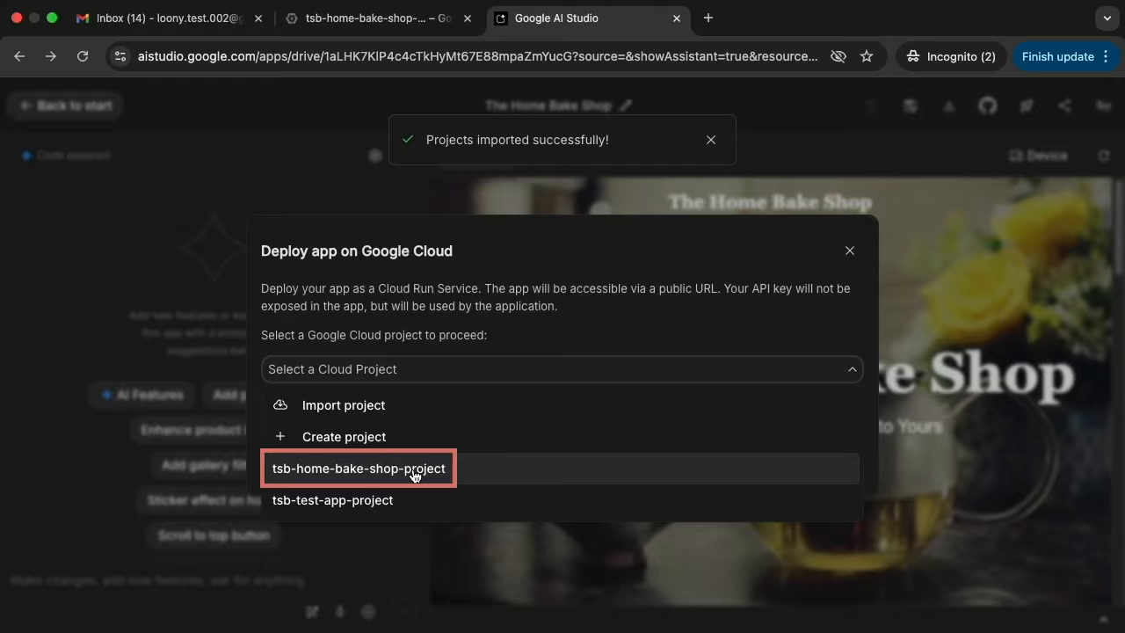
{"action": "left_click", "coordinate": [415, 472]}
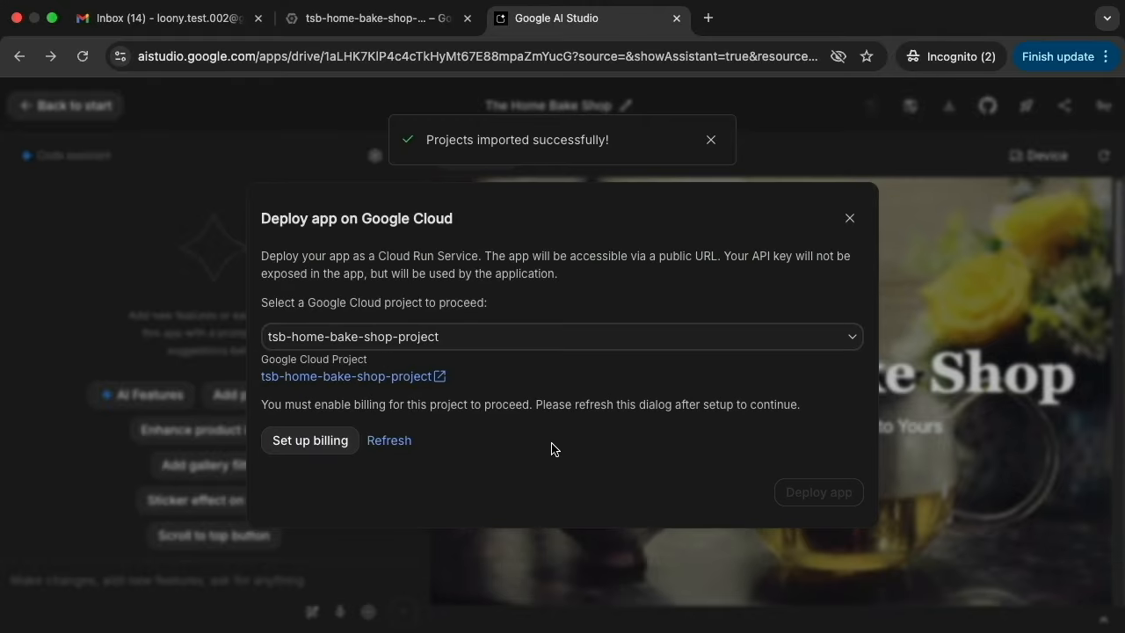
Step: Open billing setup for the deployment project in Google Cloud and try to link a billing account
{"action": "left_click", "coordinate": [299, 448]}
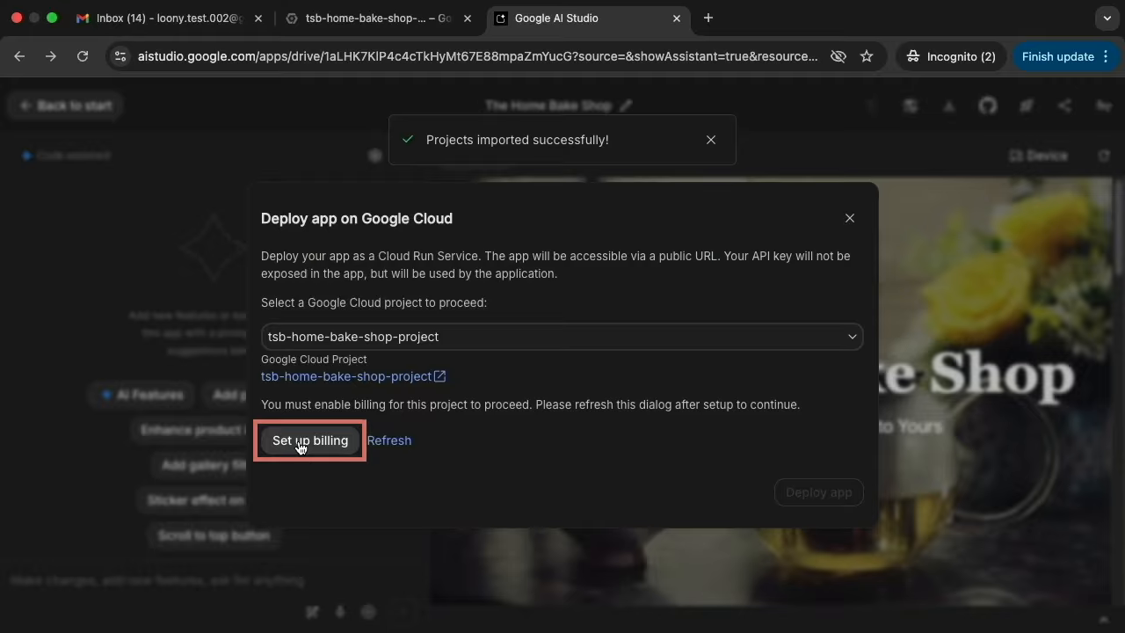
{"action": "left_click", "coordinate": [300, 444]}
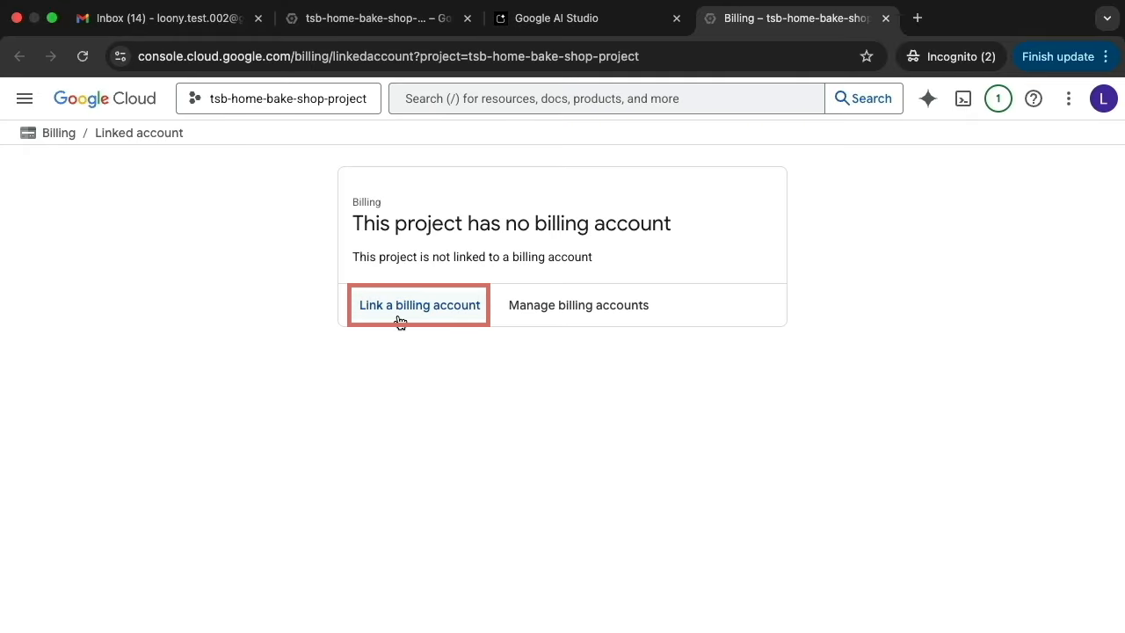
{"action": "left_click", "coordinate": [400, 321]}
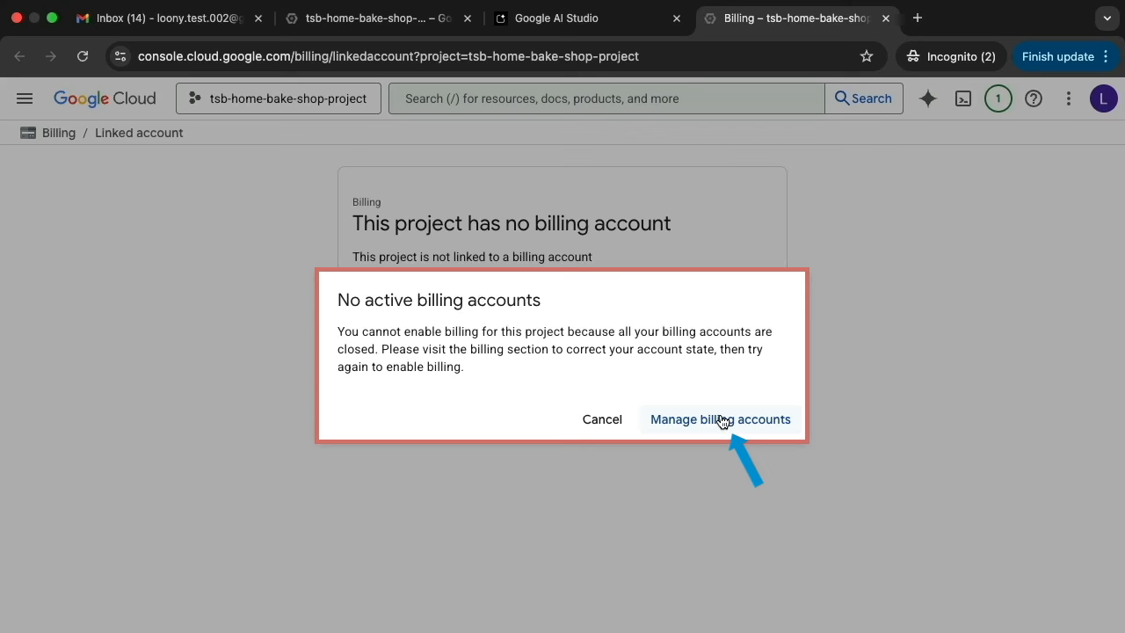
Step: Create a new billing account named tsb-billing-account with India as the country
{"action": "left_click", "coordinate": [723, 420]}
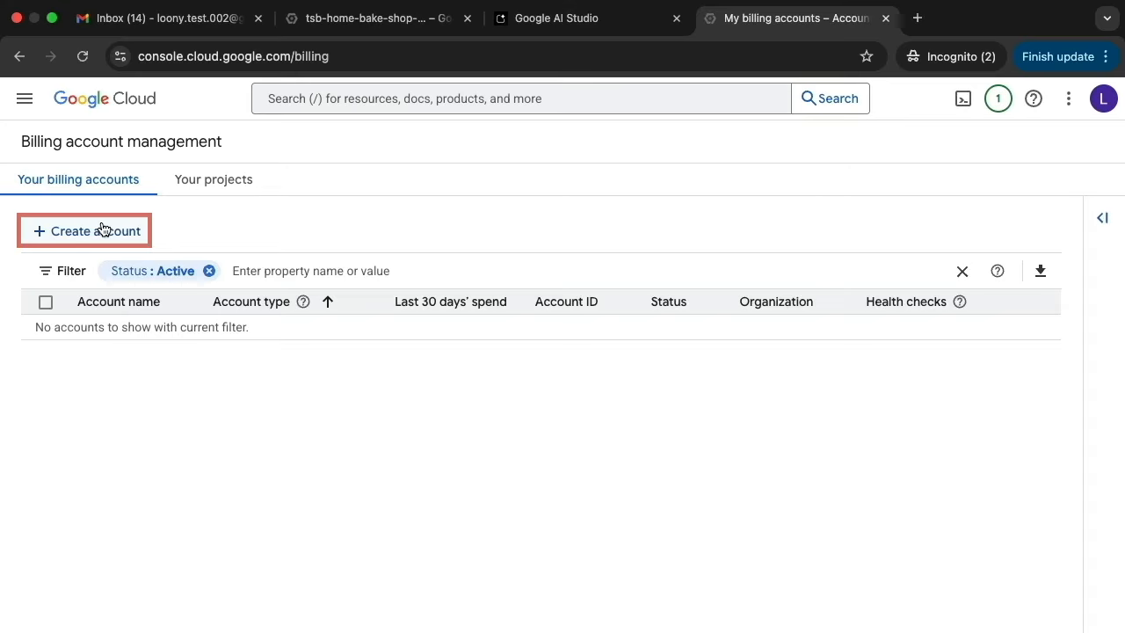
{"action": "left_click", "coordinate": [102, 229]}
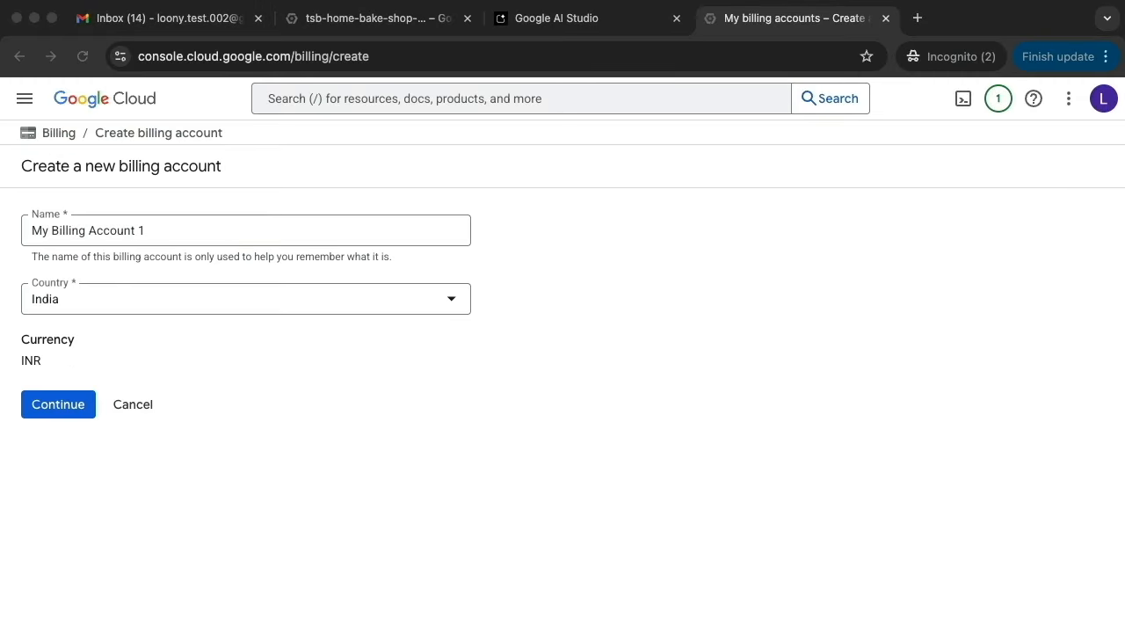
{"action": "triple_click", "coordinate": [331, 240]}
{"action": "type", "text": "tsb-billing-account"}
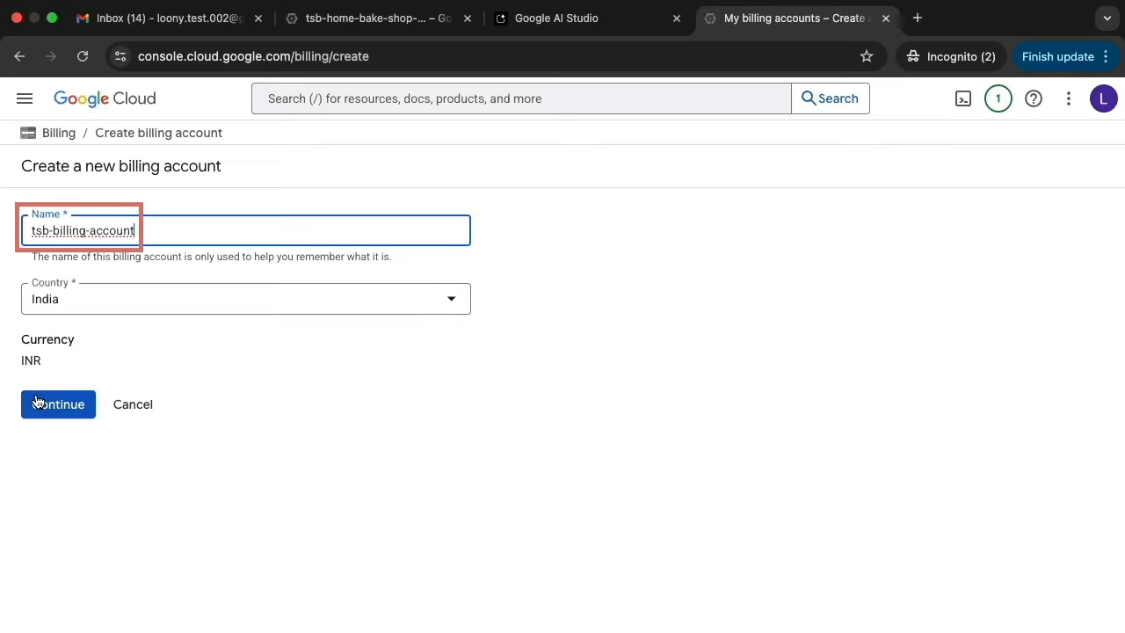
{"action": "left_click", "coordinate": [37, 402]}
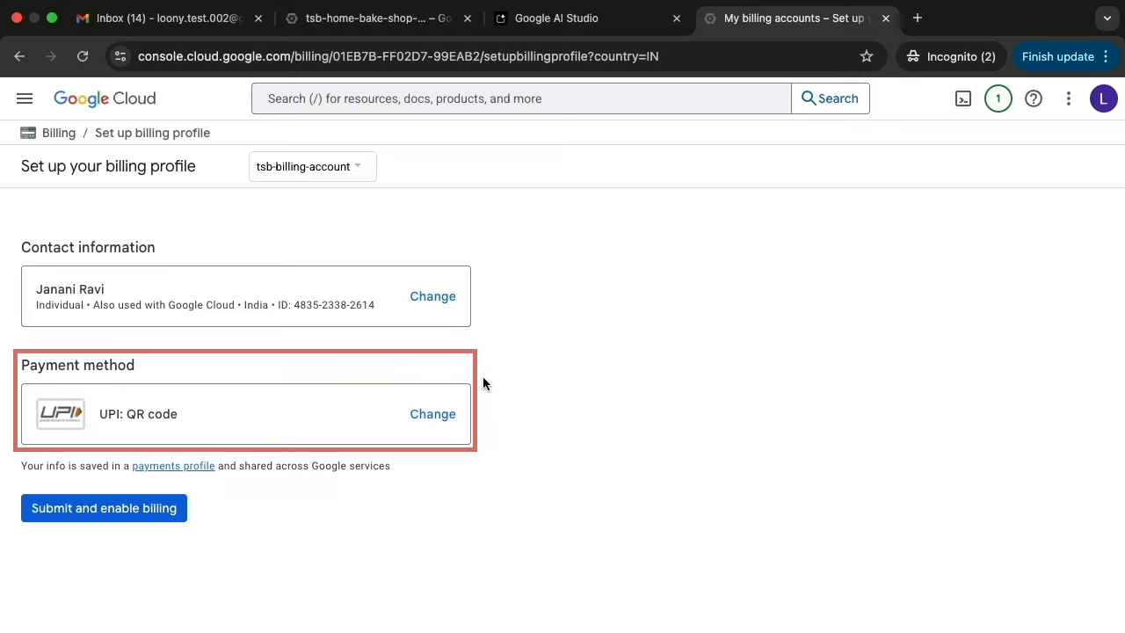
Step: Keep UPI: QR code as the payment method, then submit the billing profile and enable billing
{"action": "left_click", "coordinate": [446, 414]}
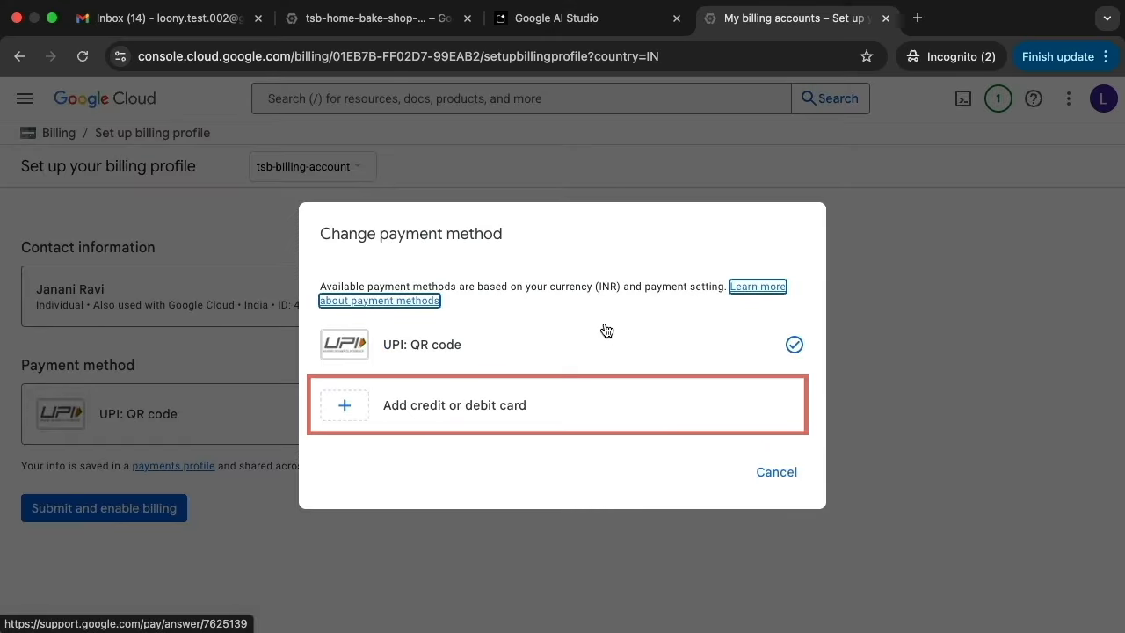
{"action": "double_click", "coordinate": [428, 357]}
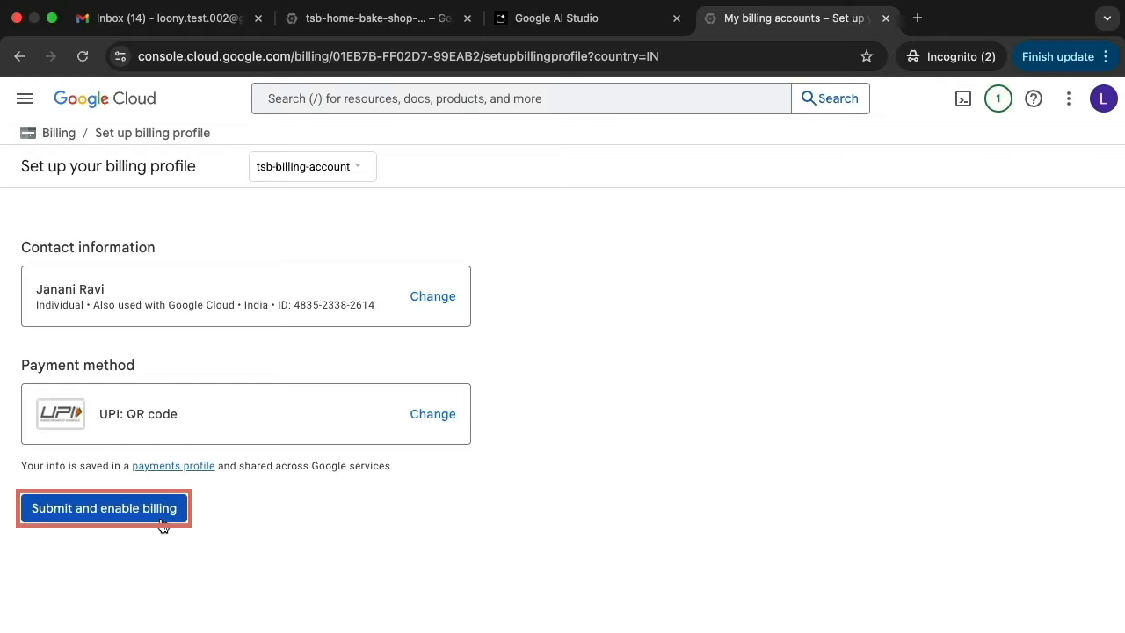
{"action": "left_click", "coordinate": [163, 526]}
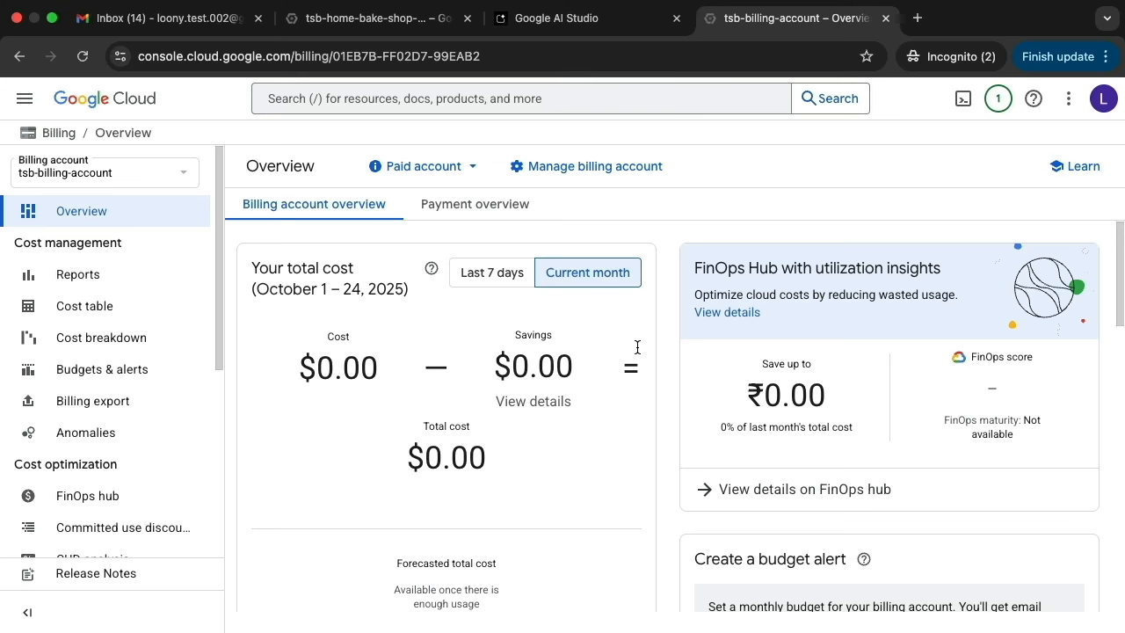
Step: Return to Google AI Studio, refresh the deployment dialog's billing check, and try again to link a billing account to the project
{"action": "left_click", "coordinate": [536, 19]}
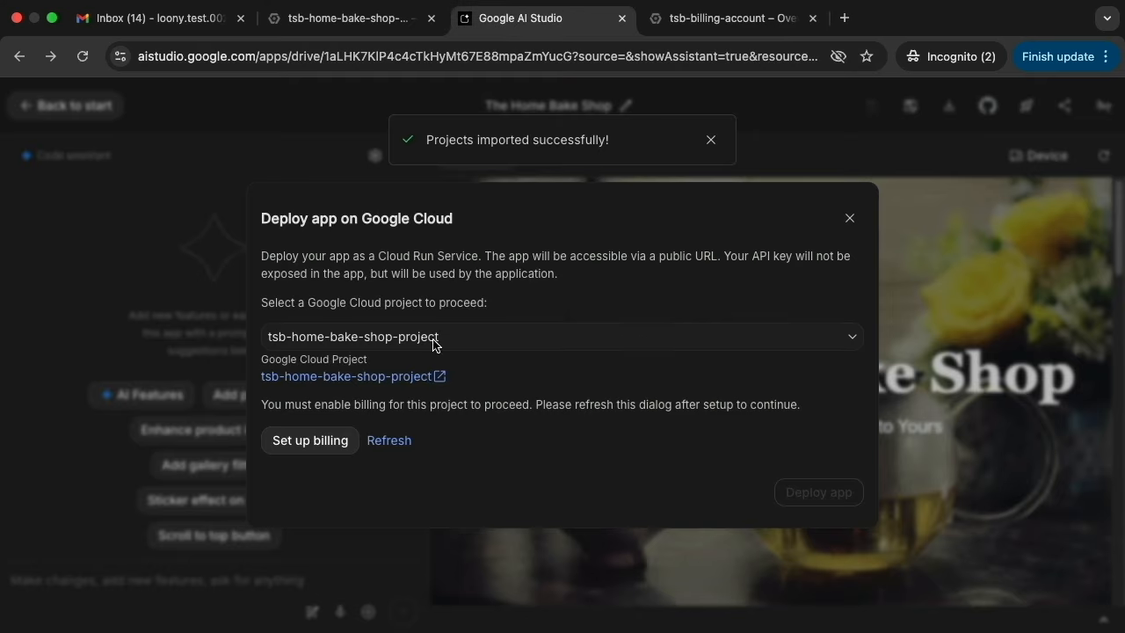
{"action": "left_click", "coordinate": [383, 448]}
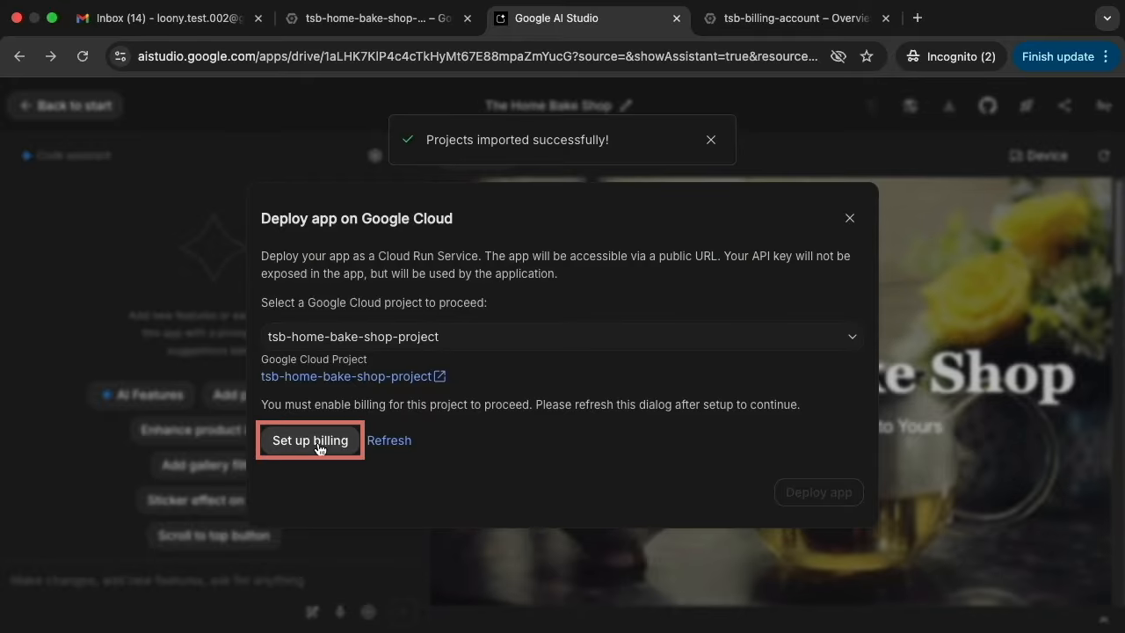
{"action": "left_click", "coordinate": [319, 446]}
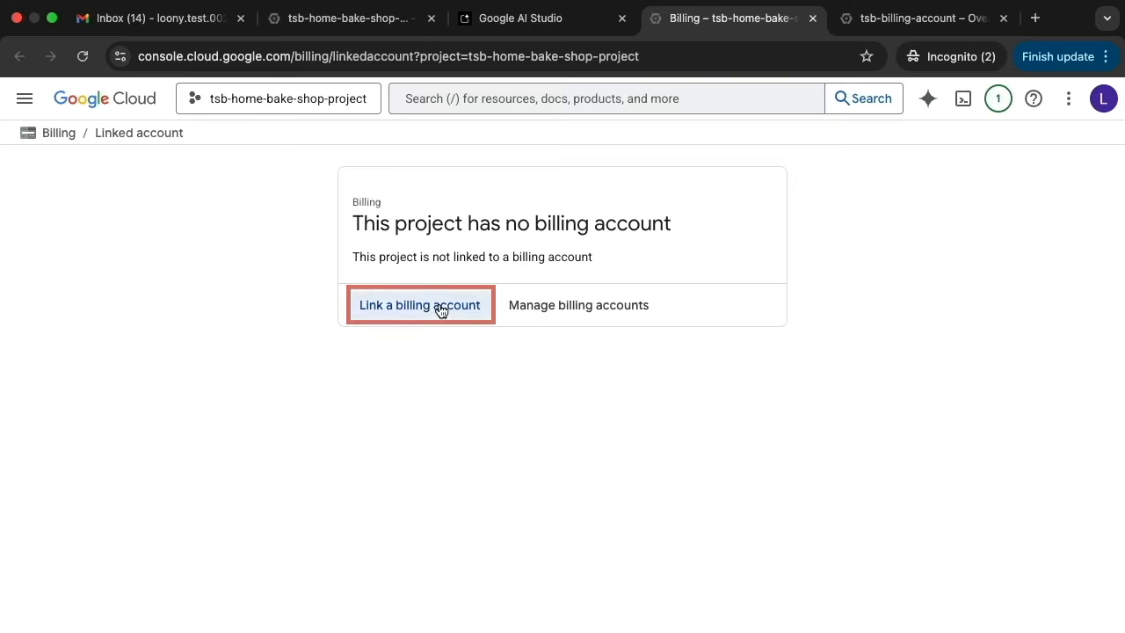
{"action": "left_click", "coordinate": [441, 308]}
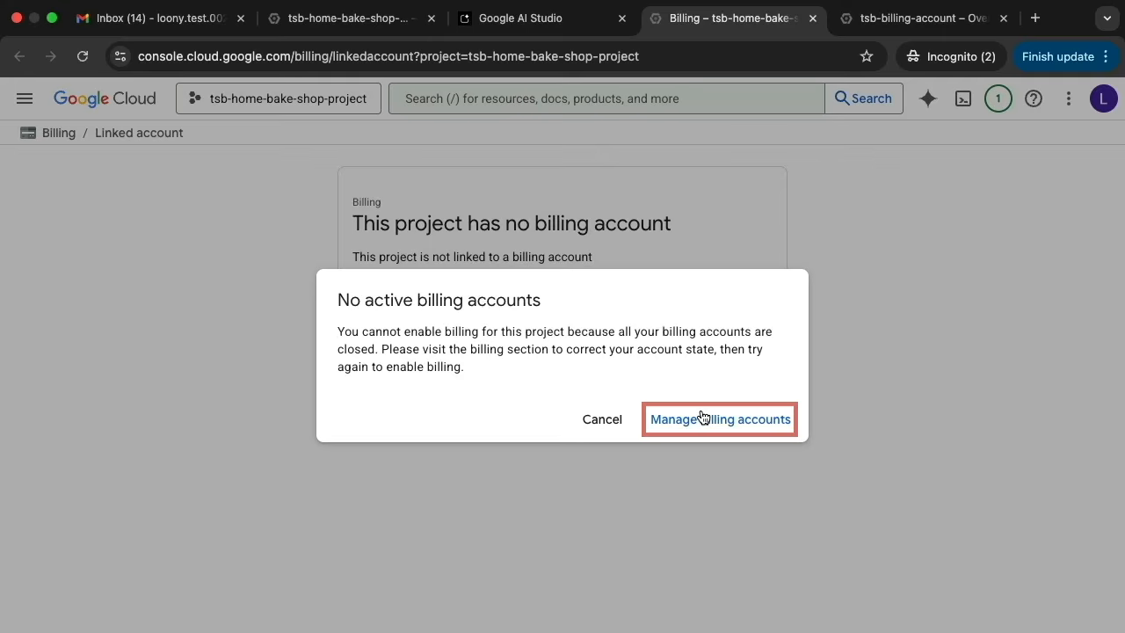
Step: In Google Cloud billing account management, change the billing of tsb-home-bake-shop-project to tsb-billing-account
{"action": "left_click", "coordinate": [703, 418]}
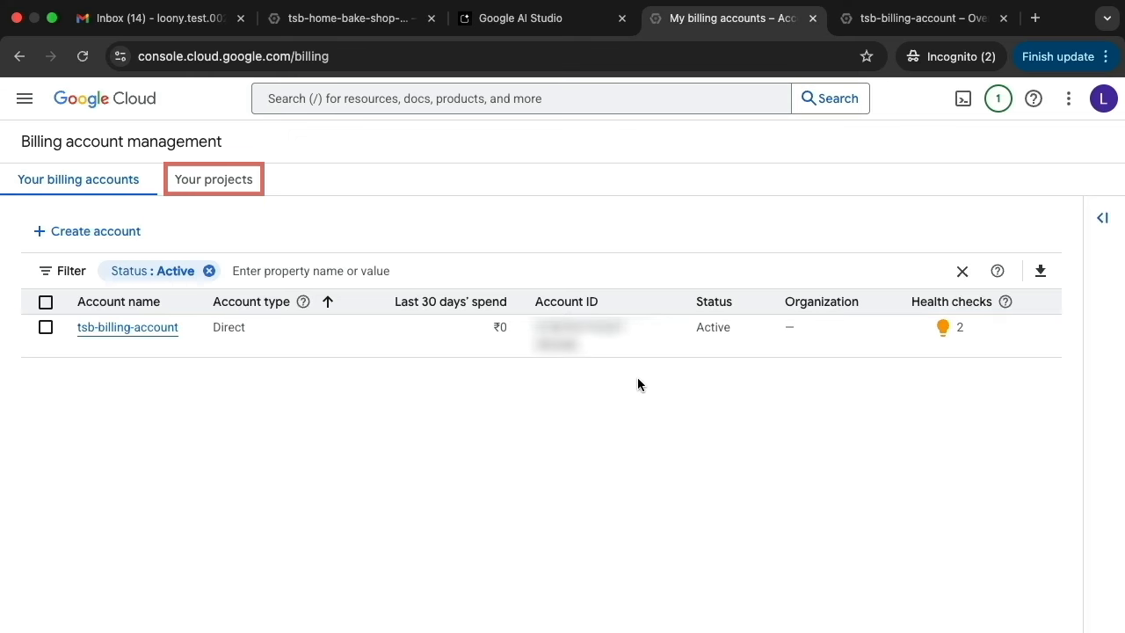
{"action": "left_click", "coordinate": [193, 185]}
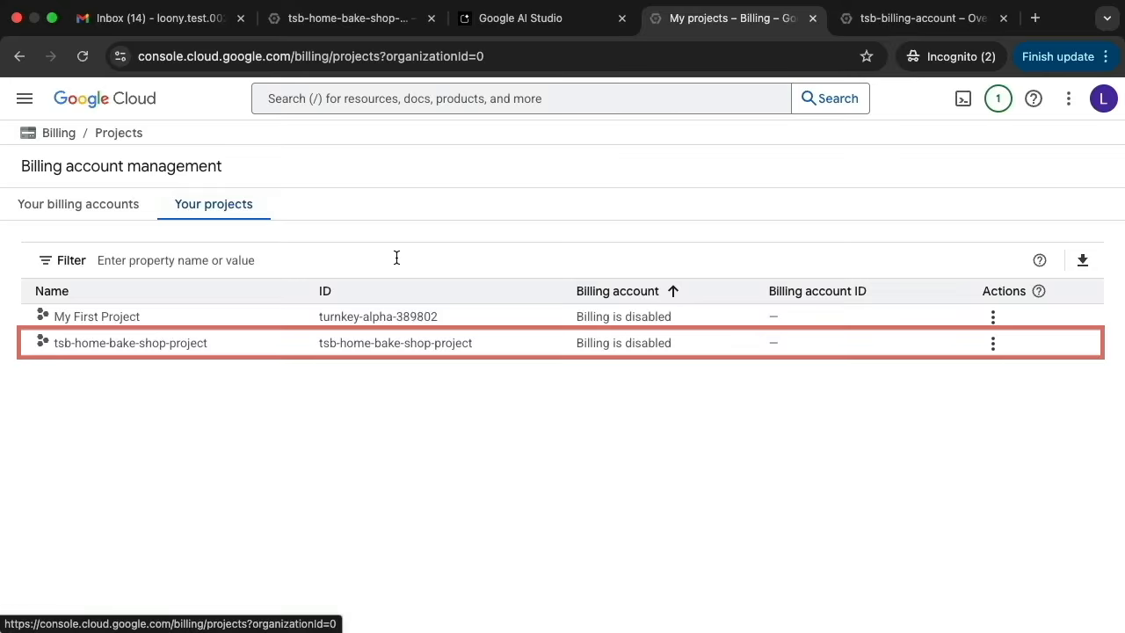
{"action": "left_click", "coordinate": [994, 343]}
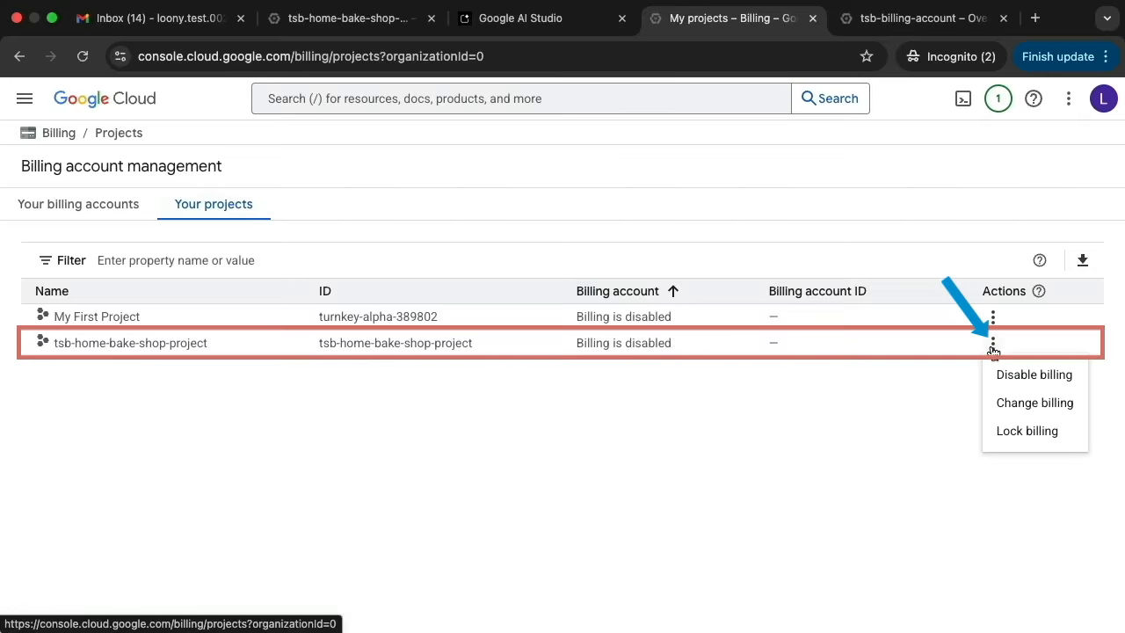
{"action": "left_click", "coordinate": [1023, 405]}
{"action": "left_click", "coordinate": [654, 329]}
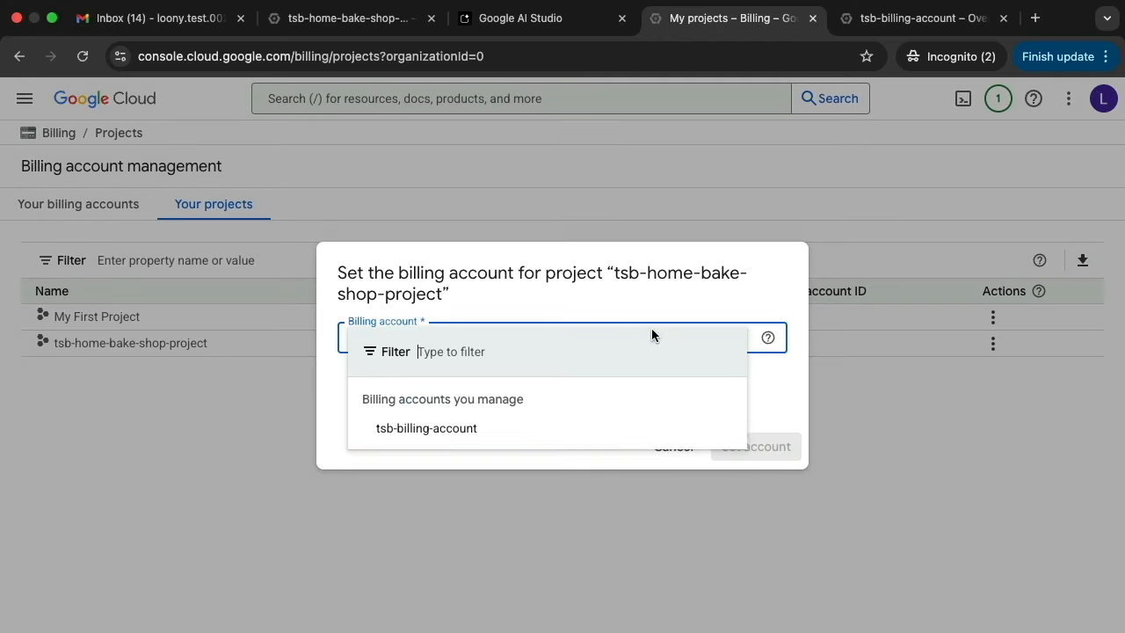
{"action": "left_click", "coordinate": [613, 425]}
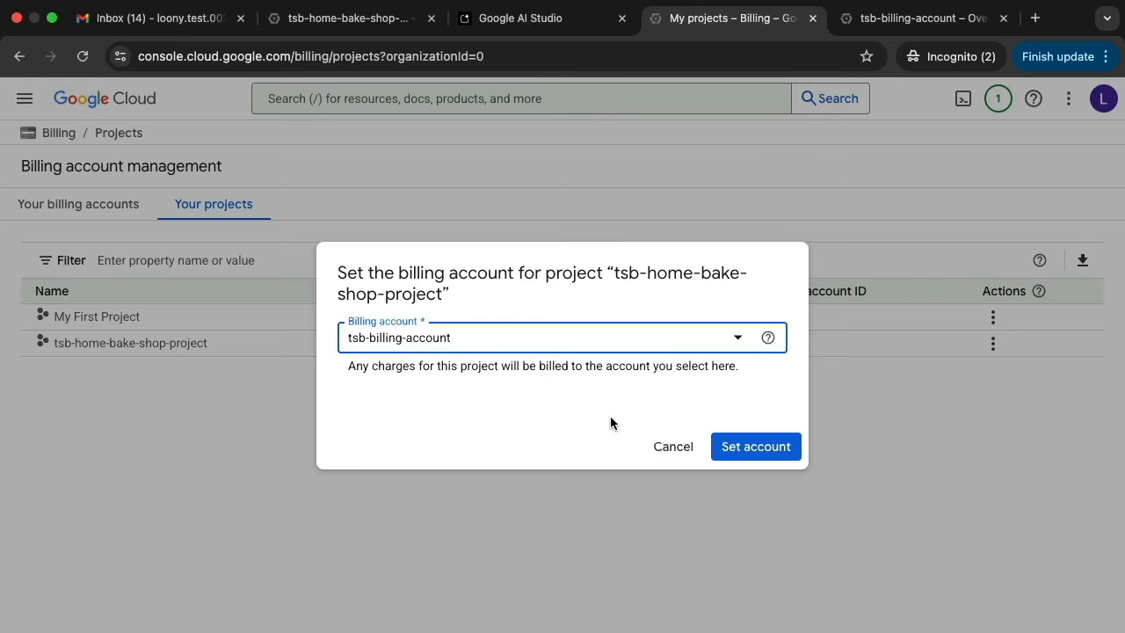
{"action": "left_click", "coordinate": [756, 448]}
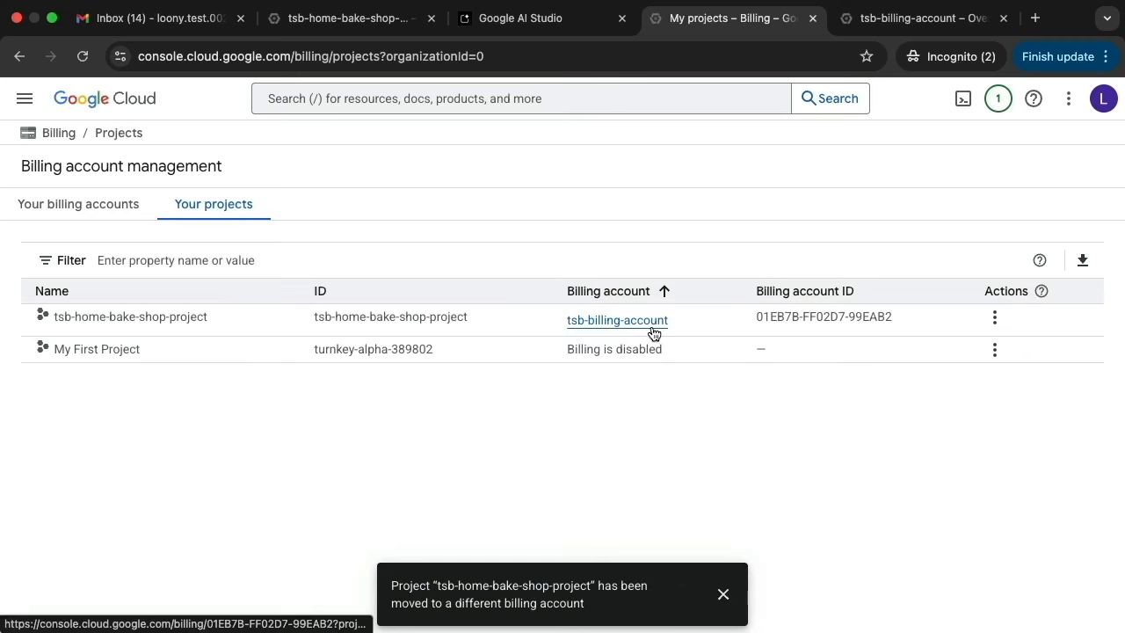
Step: Switch back to Google AI Studio, refresh the billing check to deploy the app, and open the deployed app's URL
{"action": "key", "text": "ctrl+shift+Tab"}
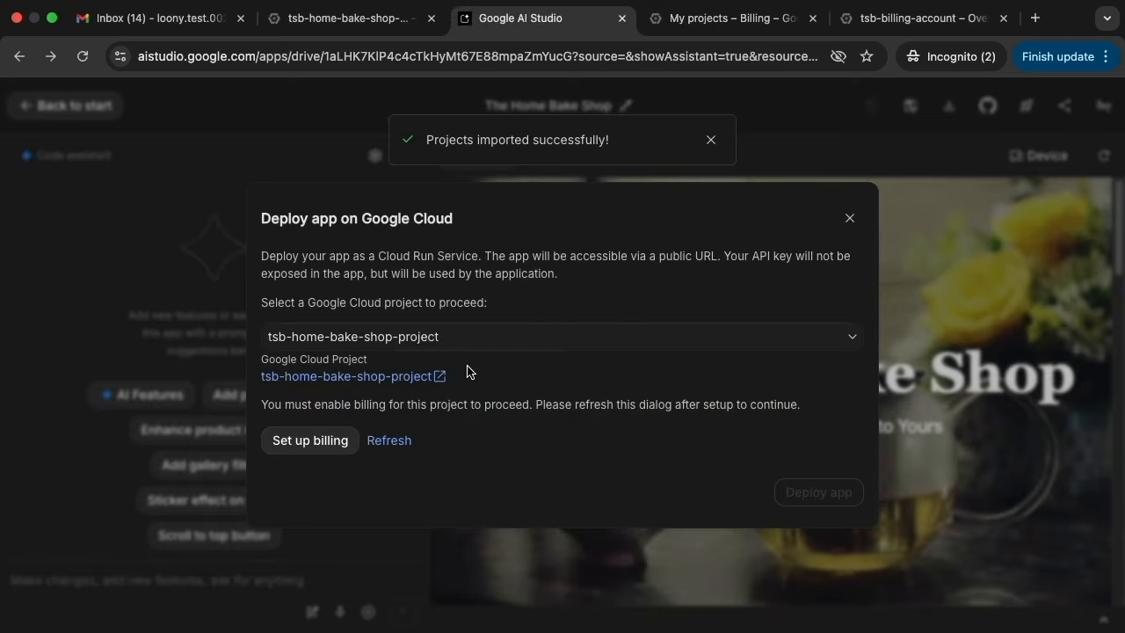
{"action": "left_click", "coordinate": [392, 444]}
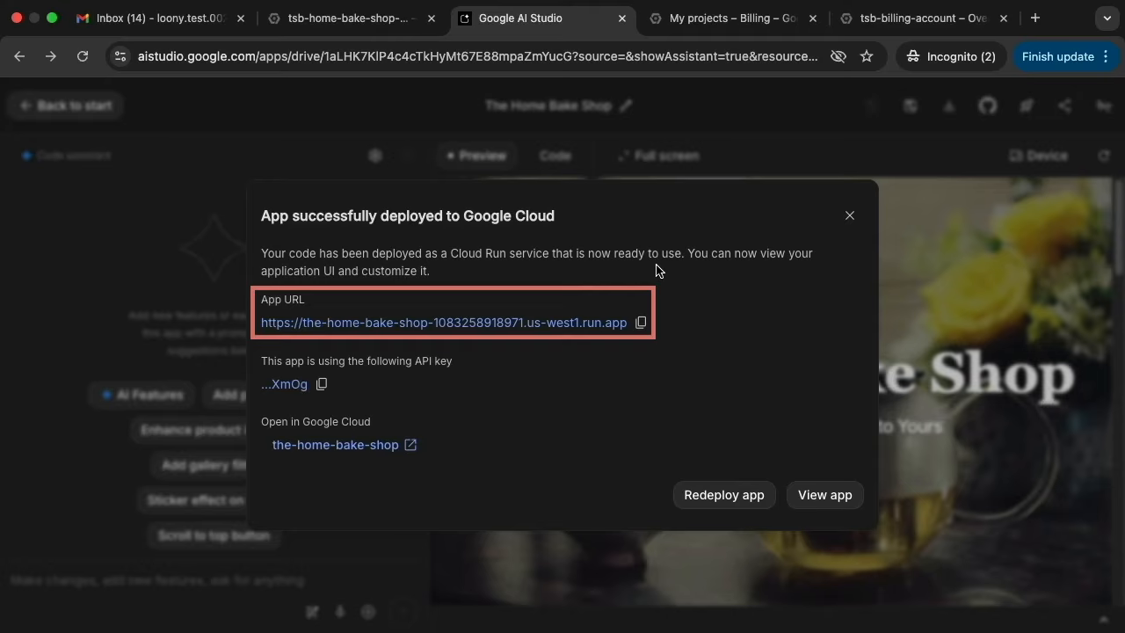
{"action": "left_click", "coordinate": [594, 325]}
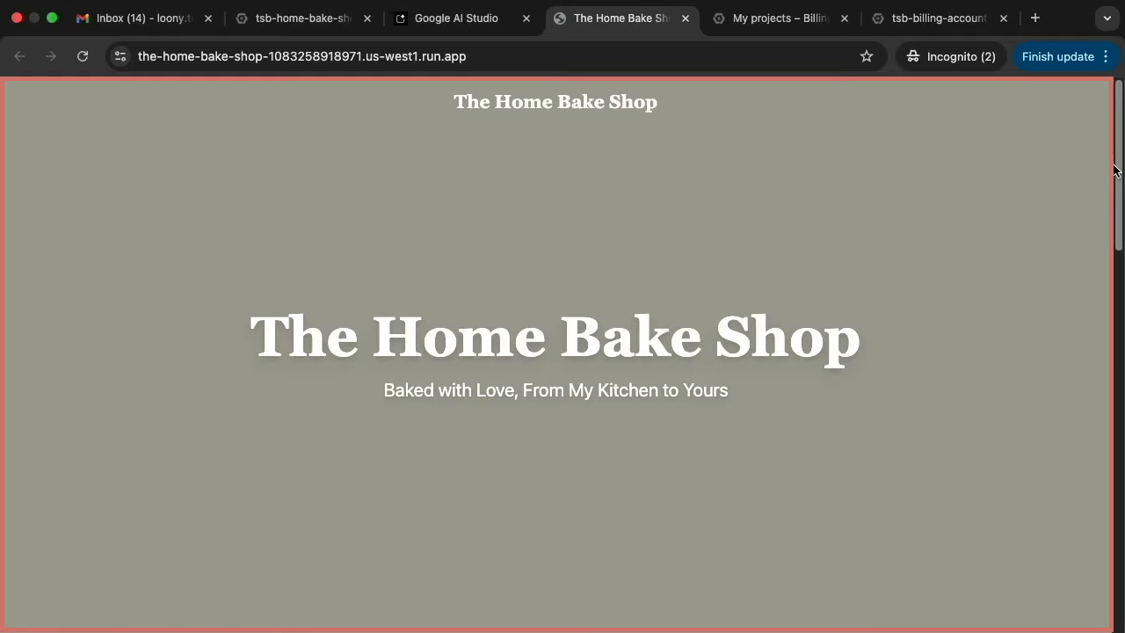
Step: Look through the deployed Home Bake Shop page, including its about and baked goods sections
{"action": "left_click_drag", "start_coordinate": [1122, 161], "coordinate": [1123, 338]}
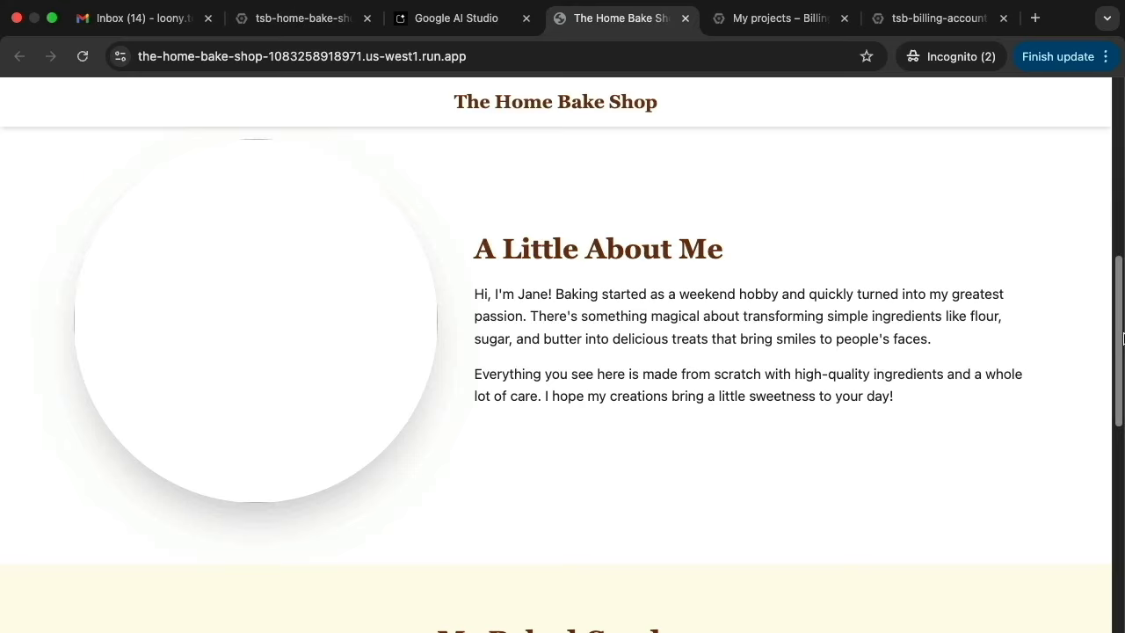
{"action": "left_click_drag", "start_coordinate": [1122, 339], "coordinate": [1121, 541]}
{"action": "scroll", "coordinate": [1080, 422], "scroll_direction": "up", "scroll_amount": 3}
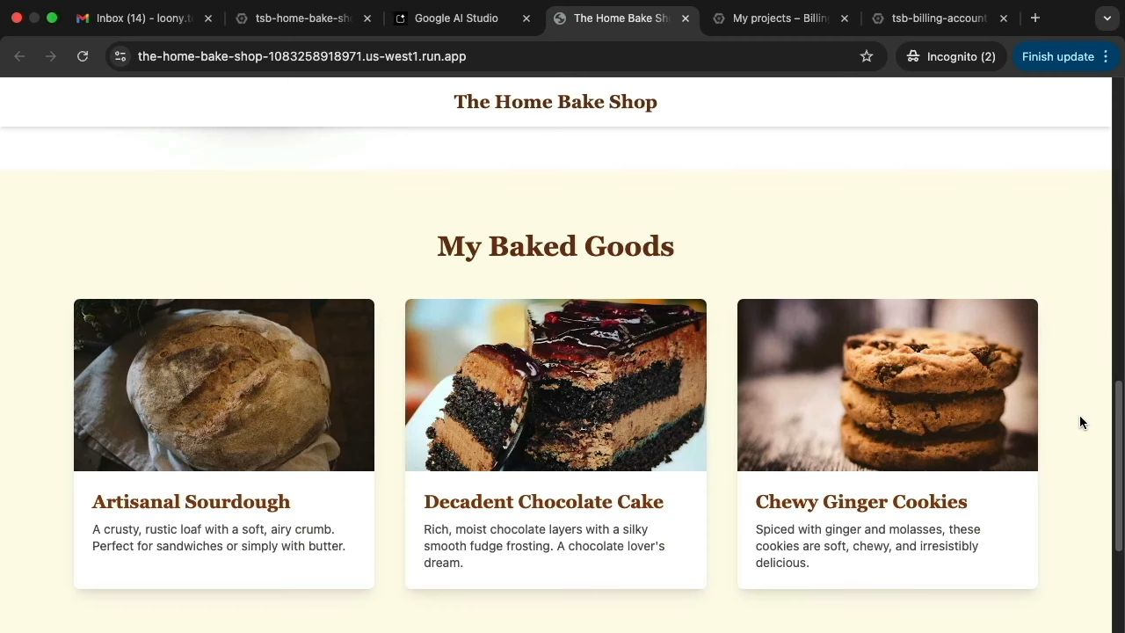
Step: From the AI Studio deployment dialog, open the the-home-bake-shop service in Google Cloud and view its revisions
{"action": "key", "text": "ctrl+shift+Tab"}
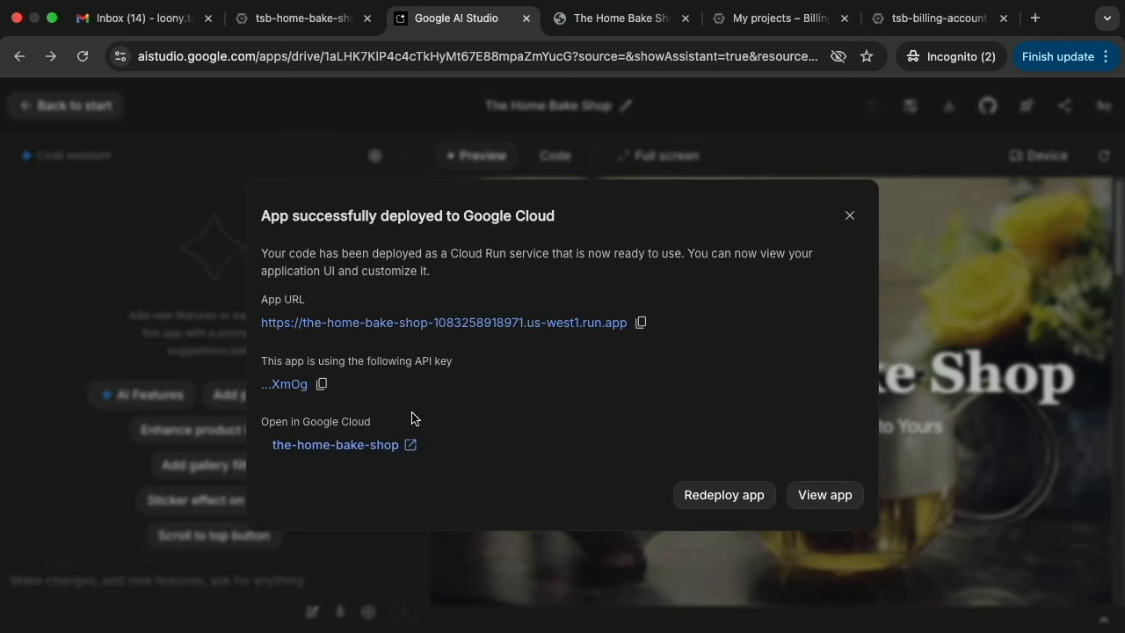
{"action": "left_click", "coordinate": [359, 453]}
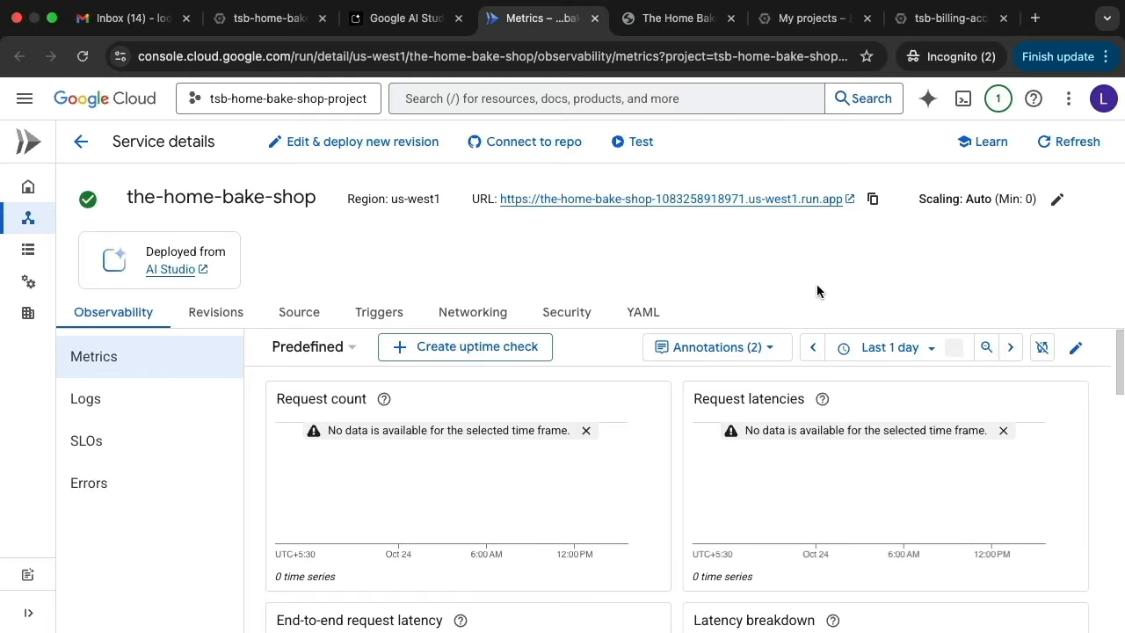
{"action": "left_click", "coordinate": [211, 316]}
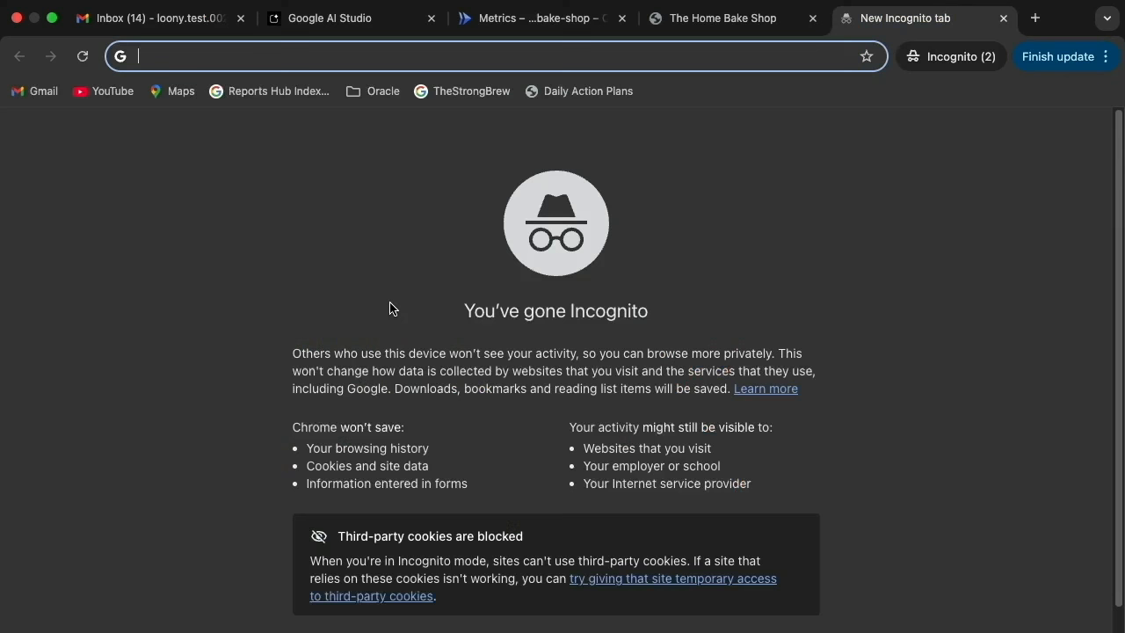
Step: Go to godaddy.com, create an account by continuing with the existing Google account, and dismiss the update notice
{"action": "type", "text": "godaddy.com"}
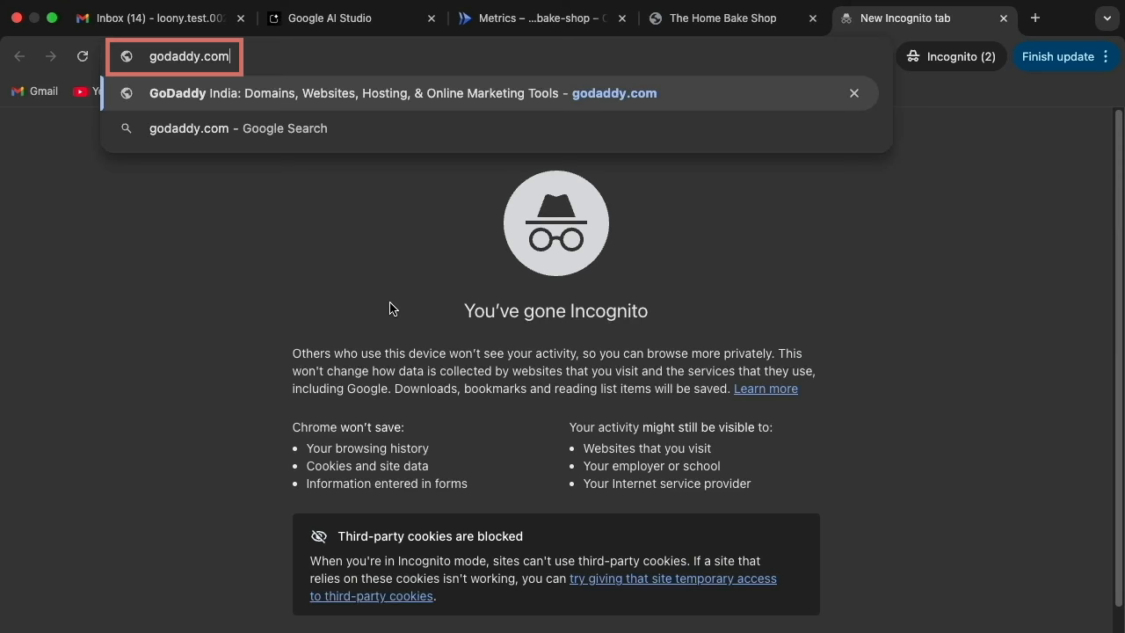
{"action": "key", "text": "Return"}
{"action": "left_click", "coordinate": [996, 113]}
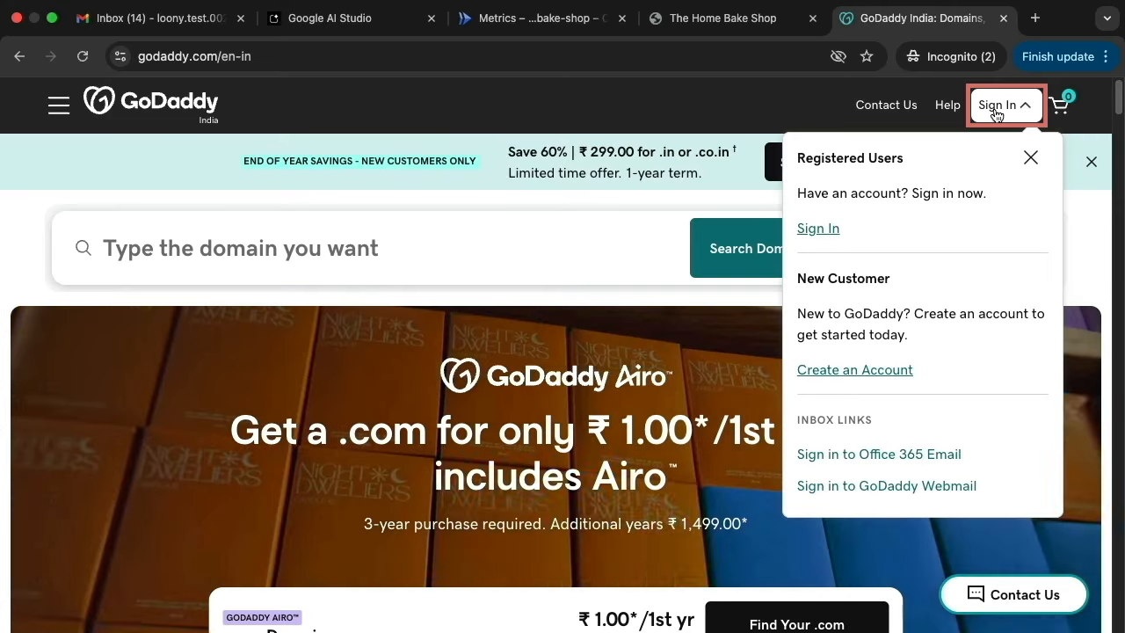
{"action": "left_click", "coordinate": [886, 380]}
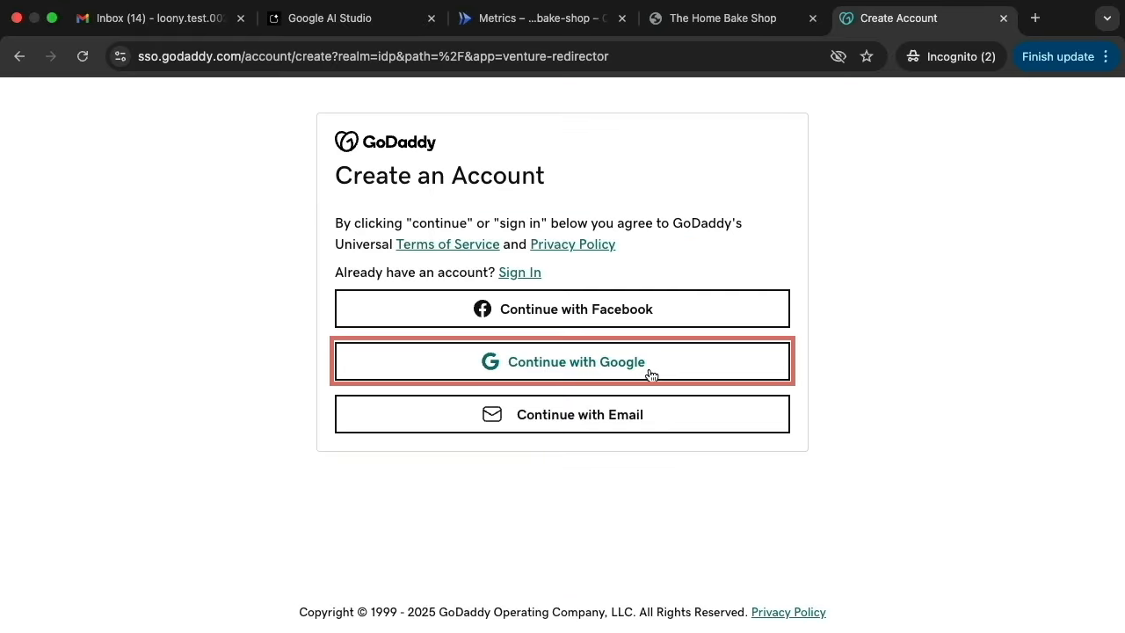
{"action": "left_click", "coordinate": [651, 376]}
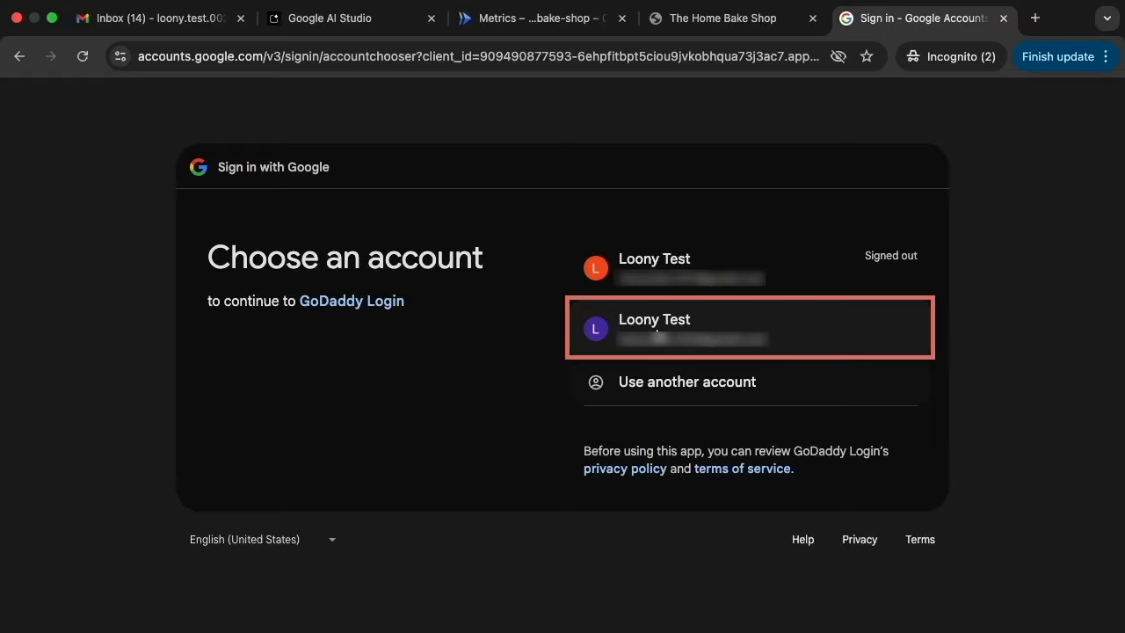
{"action": "left_click", "coordinate": [657, 332]}
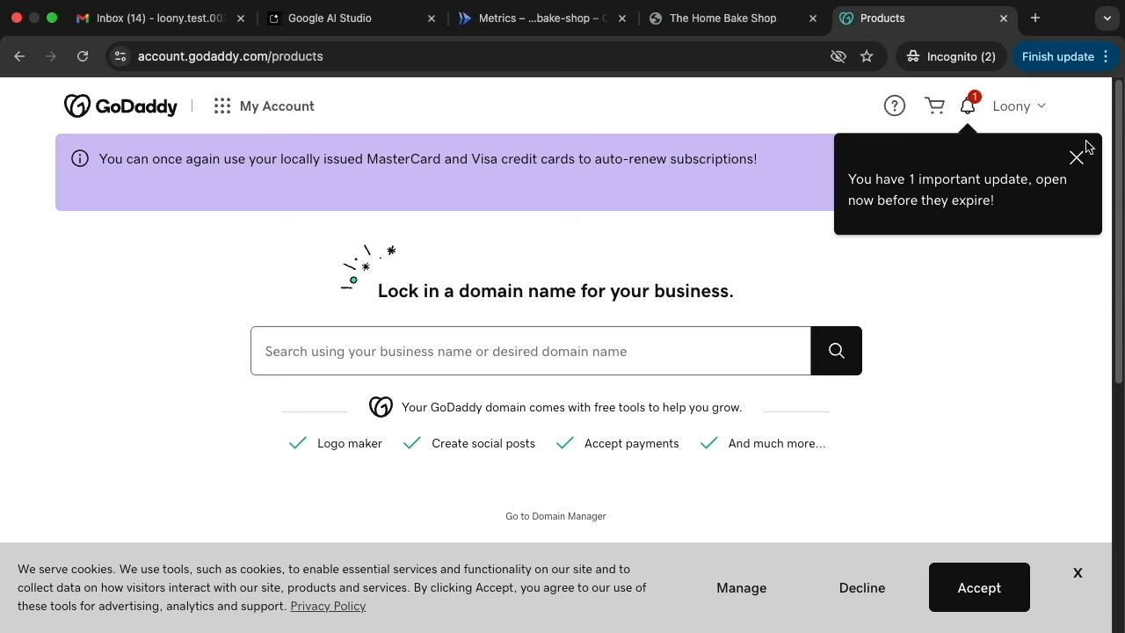
{"action": "left_click", "coordinate": [1076, 158]}
Step: Search GoDaddy for the domain tsbhomebakeshop.com and add it to the cart
{"action": "left_click", "coordinate": [629, 343]}
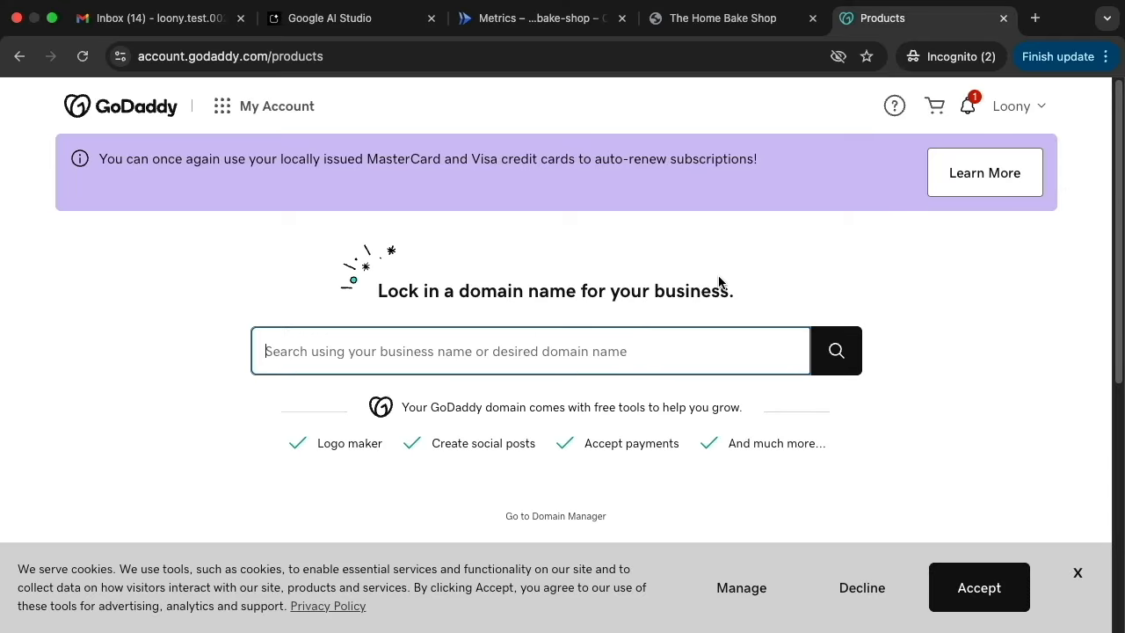
{"action": "type", "text": "tsbhomebakeshop.com"}
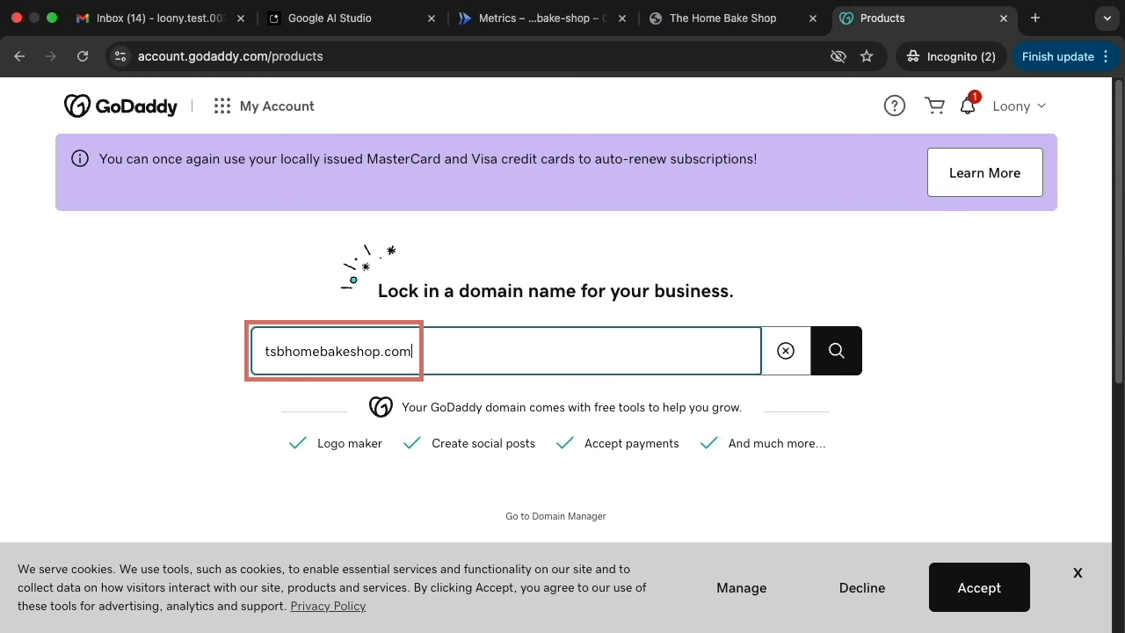
{"action": "key", "text": "Return"}
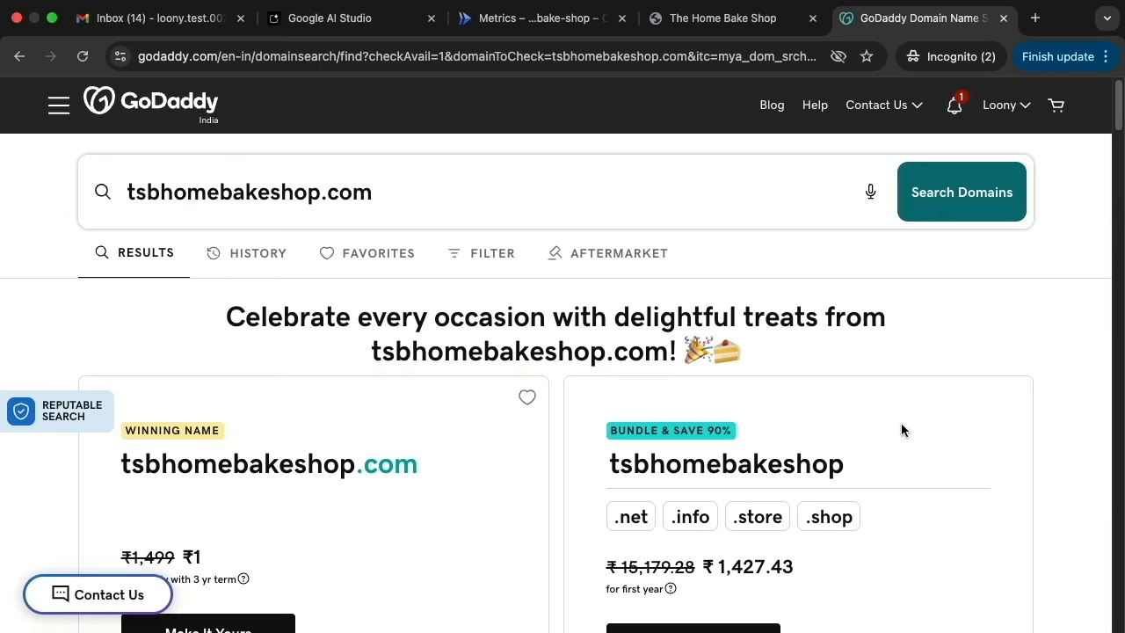
{"action": "scroll", "coordinate": [291, 490], "scroll_direction": "down", "scroll_amount": 2}
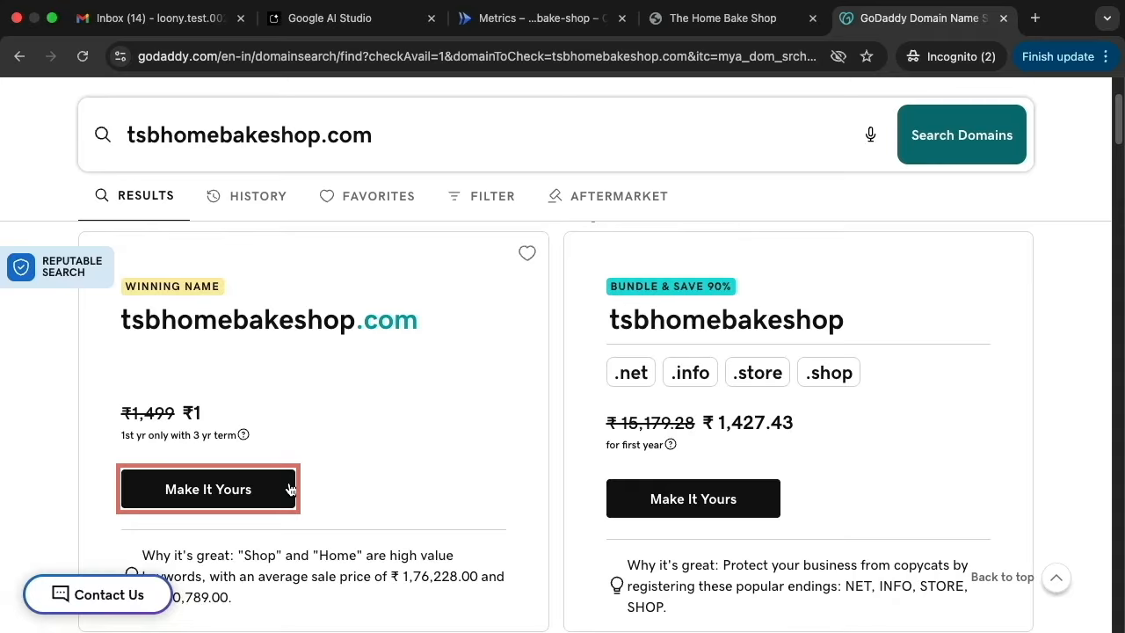
{"action": "left_click", "coordinate": [290, 489]}
{"action": "left_click", "coordinate": [783, 597]}
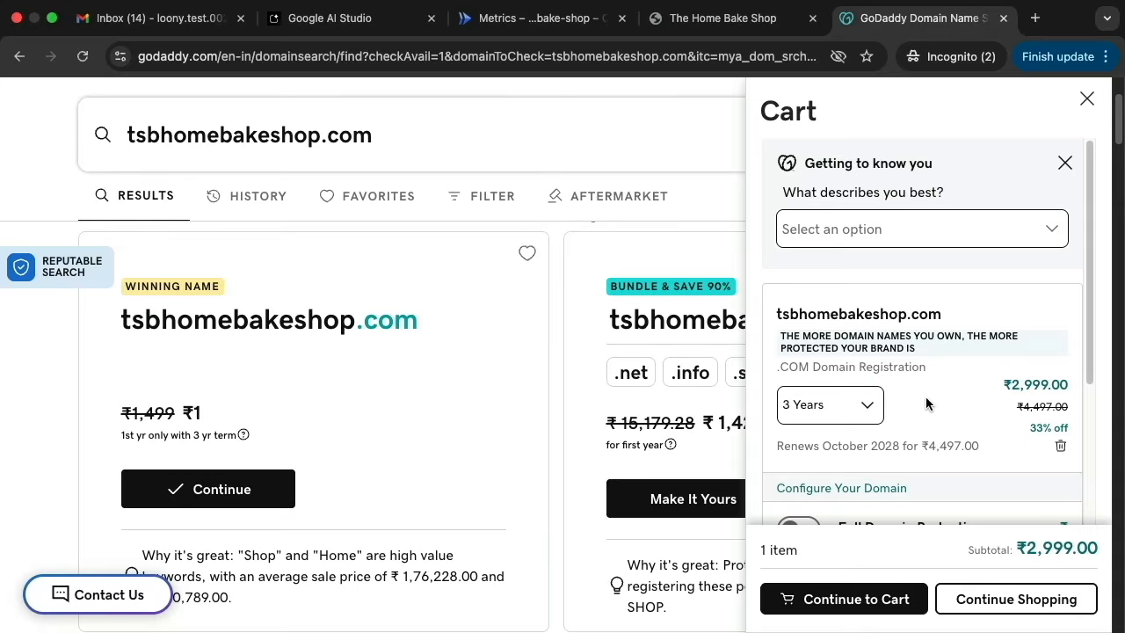
Step: Set the domain's registration term to 1 Year without Full Domain Protection and continue to the cart
{"action": "scroll", "coordinate": [926, 397], "scroll_direction": "down", "scroll_amount": 3}
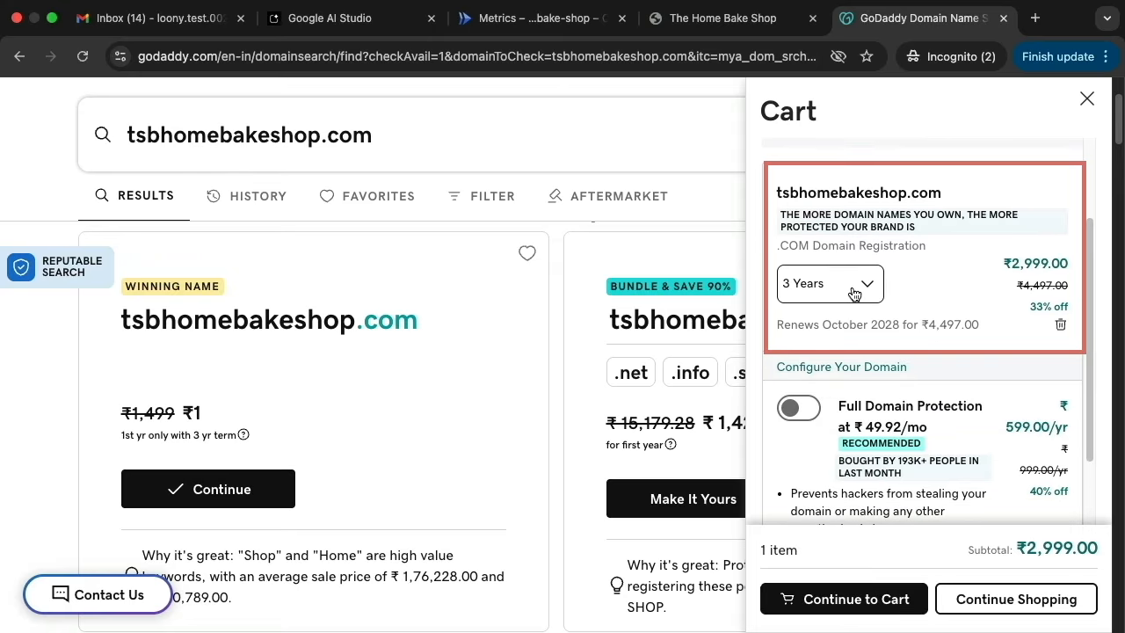
{"action": "left_click", "coordinate": [857, 292]}
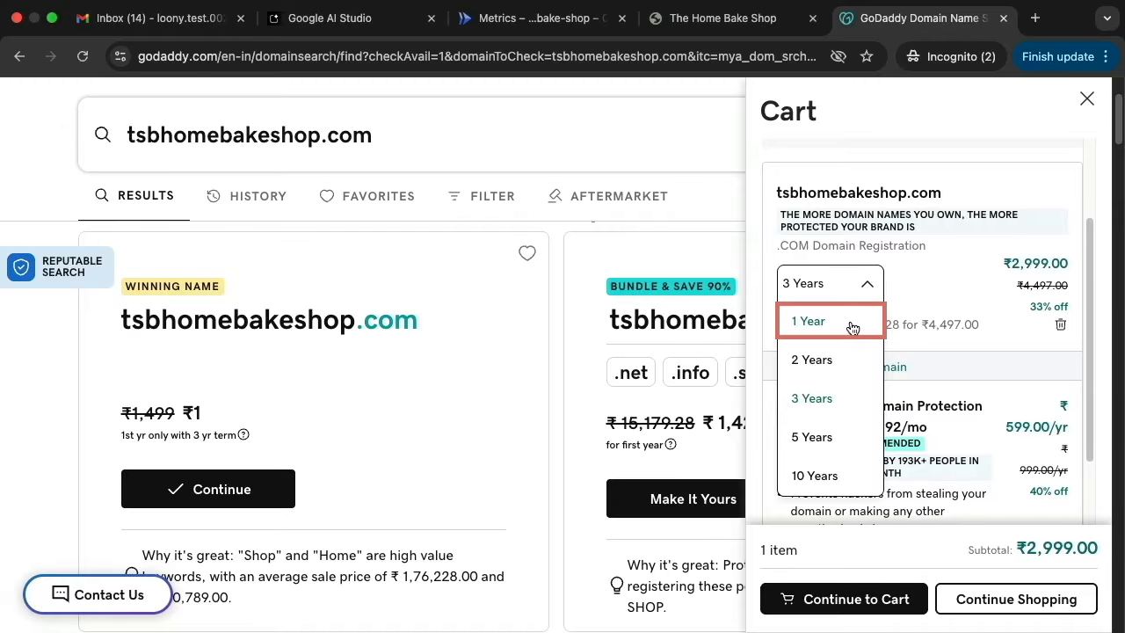
{"action": "left_click", "coordinate": [851, 322]}
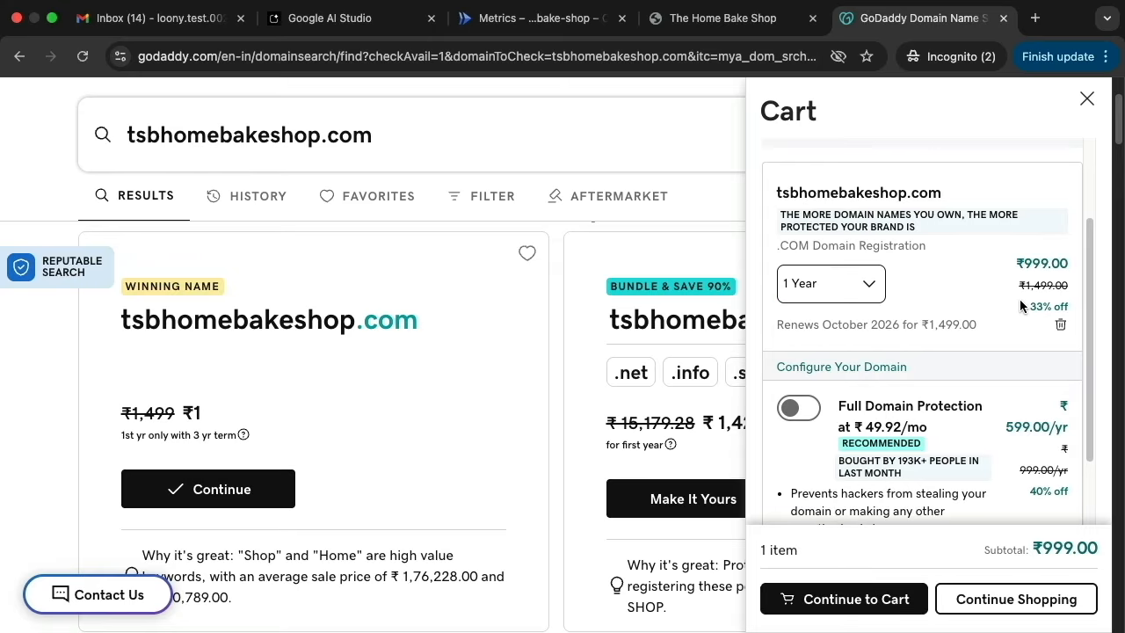
{"action": "scroll", "coordinate": [1011, 303], "scroll_direction": "down", "scroll_amount": 2}
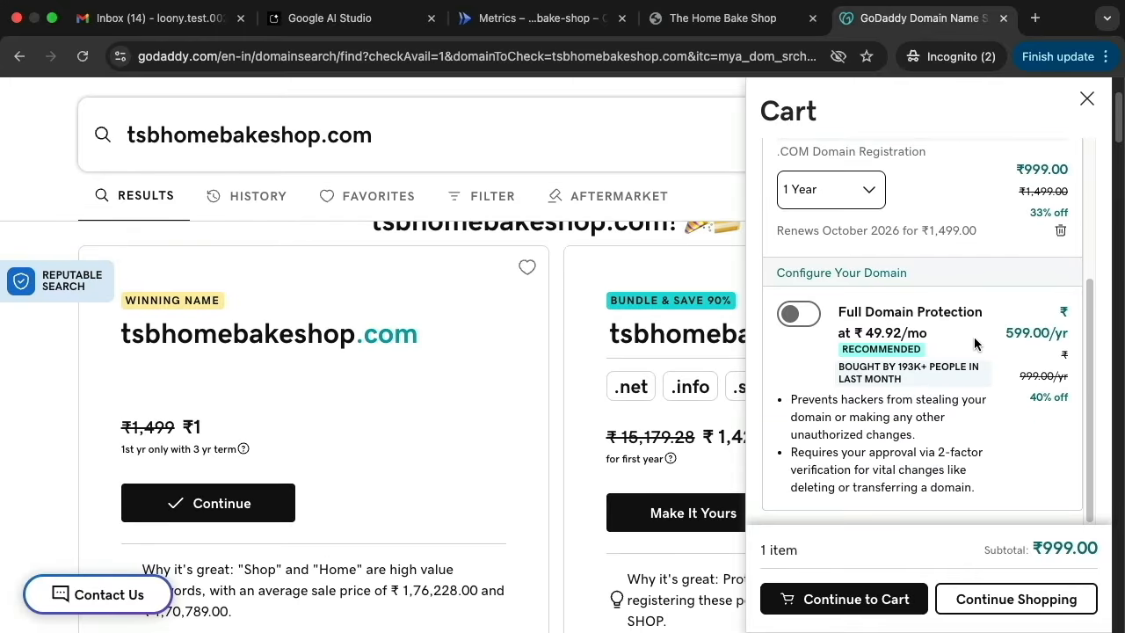
{"action": "left_click", "coordinate": [842, 598]}
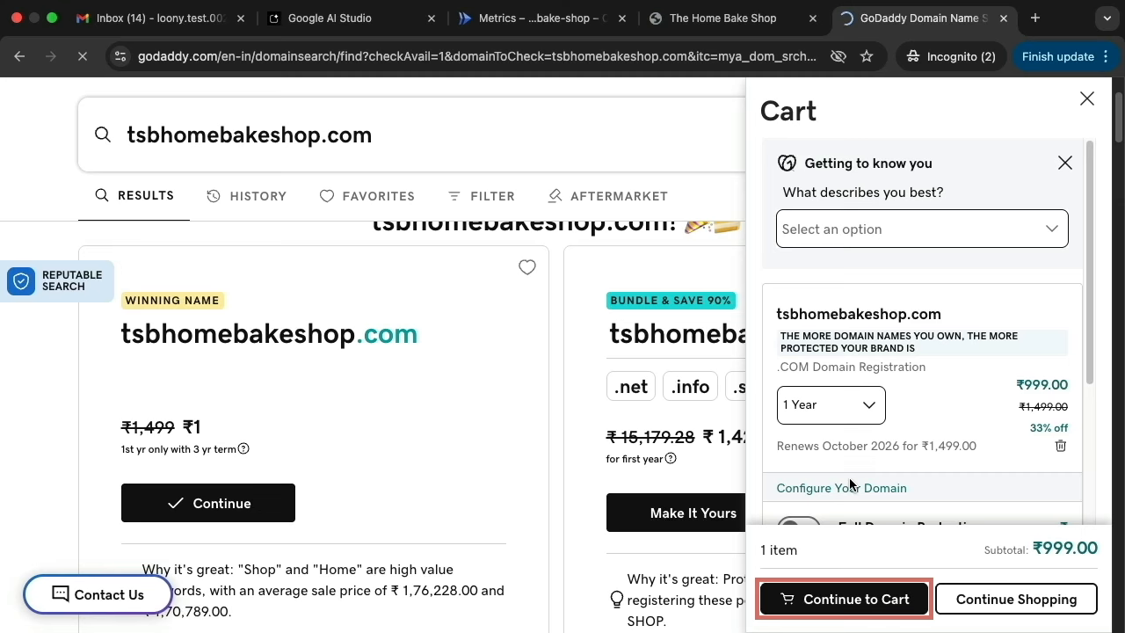
Step: Choose No Domain Protection and decline the custom email and free logo offers, then continue to the cart
{"action": "left_click", "coordinate": [91, 481]}
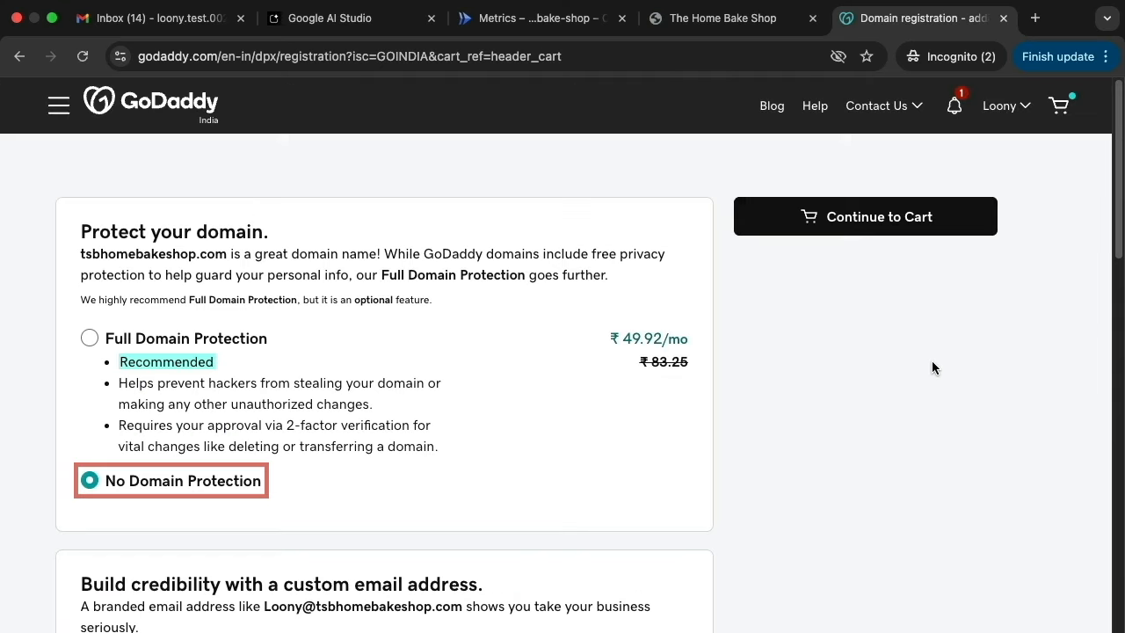
{"action": "scroll", "coordinate": [932, 360], "scroll_direction": "down", "scroll_amount": 7}
{"action": "left_click", "coordinate": [89, 405]}
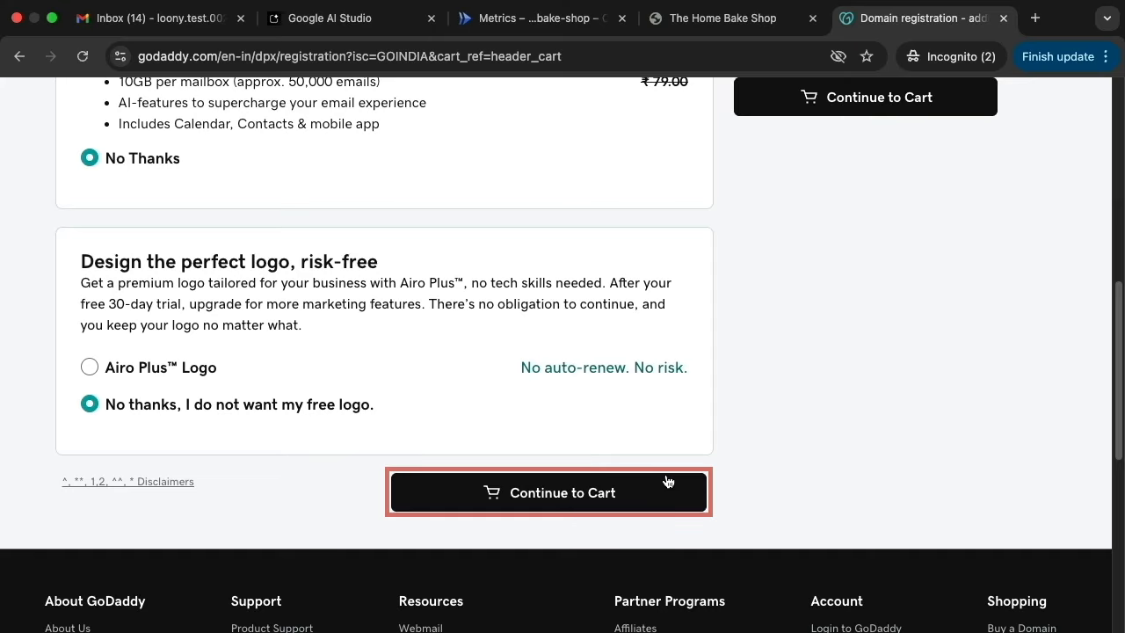
{"action": "left_click", "coordinate": [667, 481]}
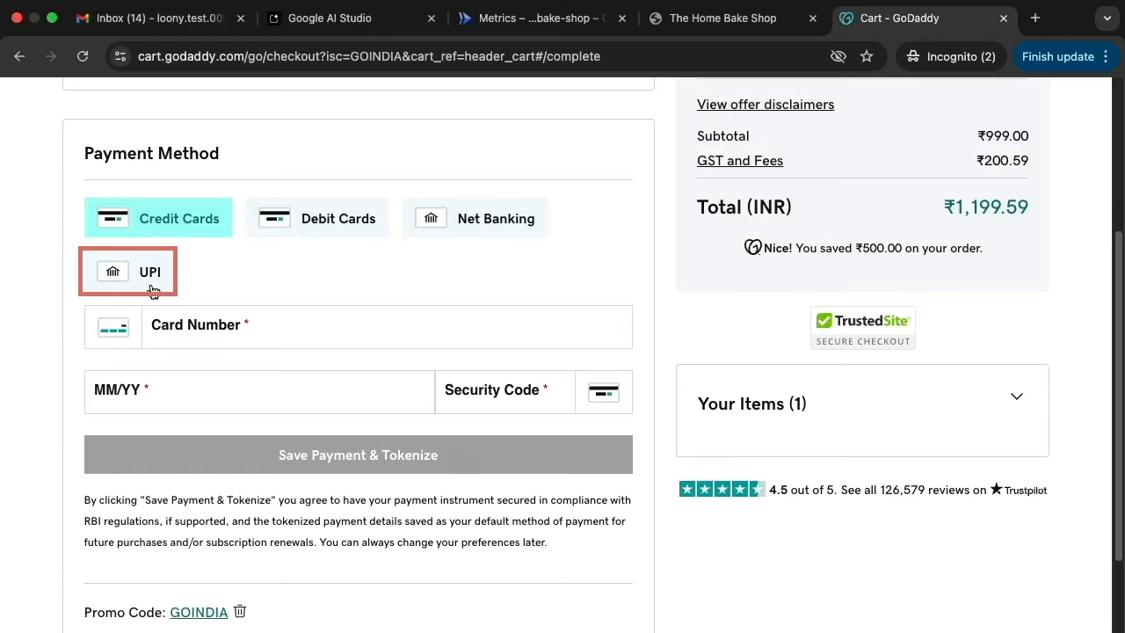
Step: Choose UPI as the payment method at checkout and complete the domain purchase
{"action": "left_click", "coordinate": [151, 288]}
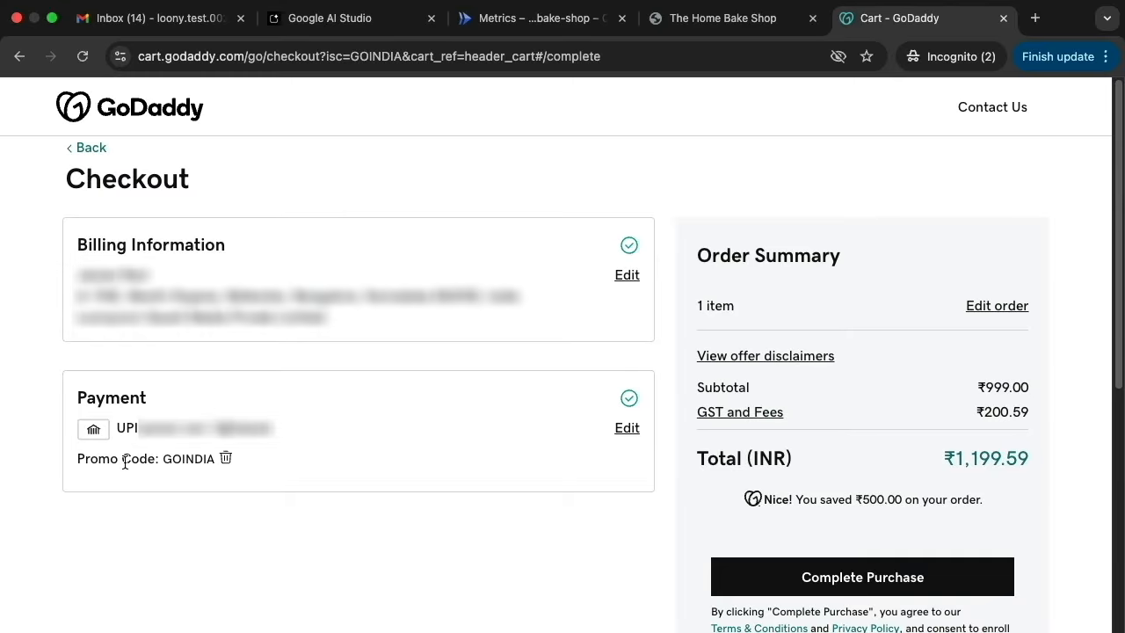
{"action": "scroll", "coordinate": [253, 490], "scroll_direction": "down", "scroll_amount": 2}
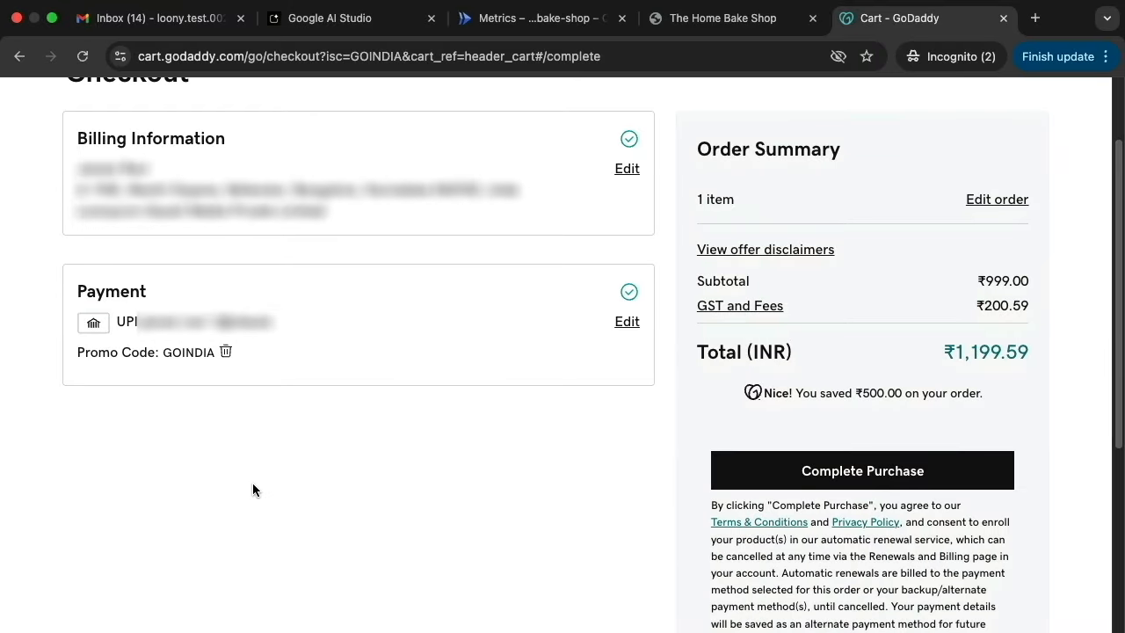
{"action": "left_click", "coordinate": [1005, 466]}
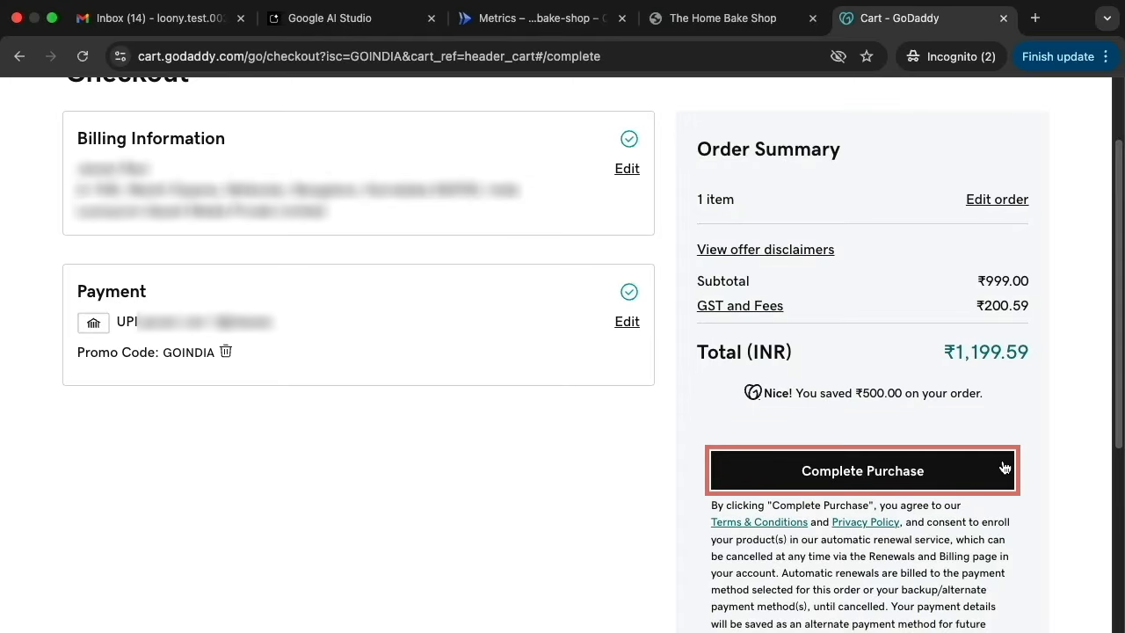
Step: Complete the purchase, go to the account's products, and open the domain settings for tsbhomebakeshop.com
{"action": "left_click", "coordinate": [1005, 467]}
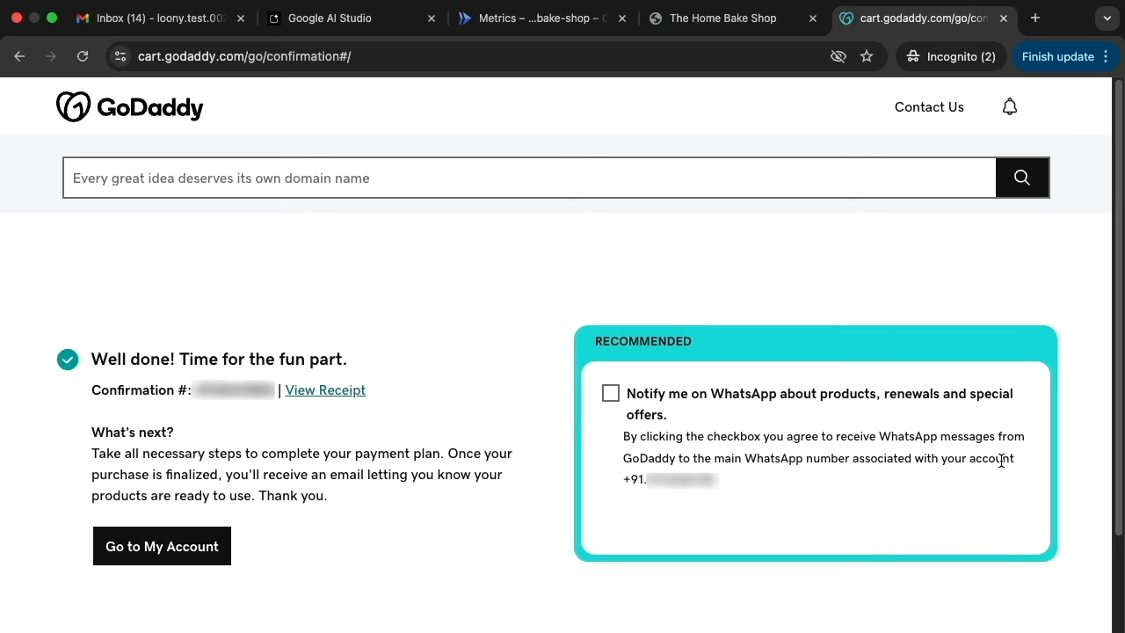
{"action": "left_click", "coordinate": [197, 549]}
{"action": "left_click", "coordinate": [1020, 107]}
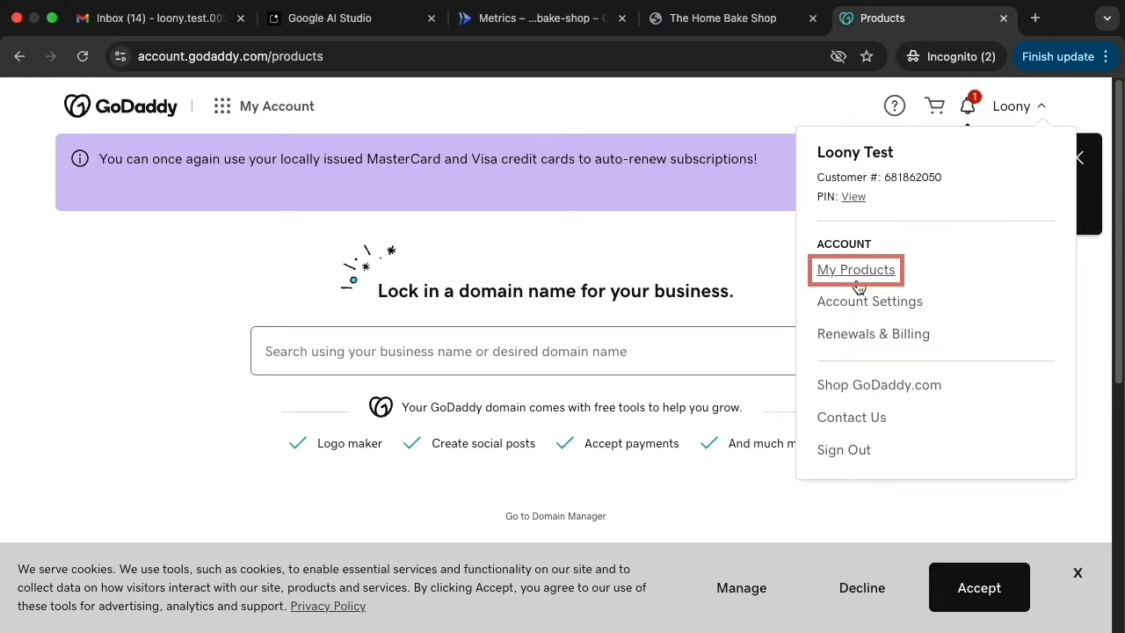
{"action": "left_click", "coordinate": [857, 270]}
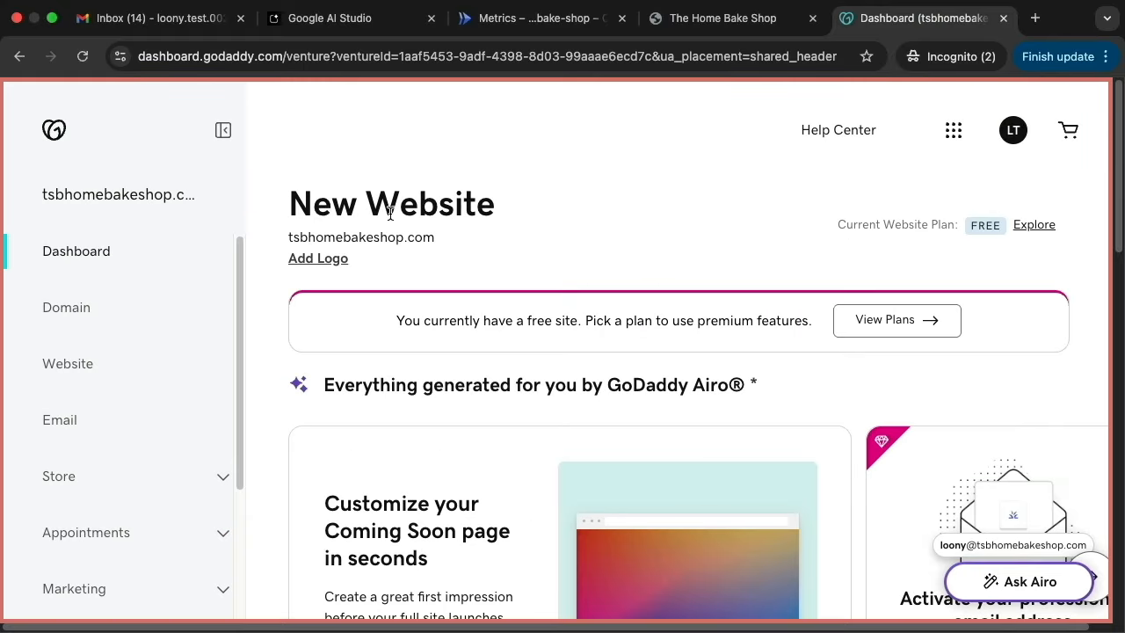
{"action": "left_click", "coordinate": [113, 314]}
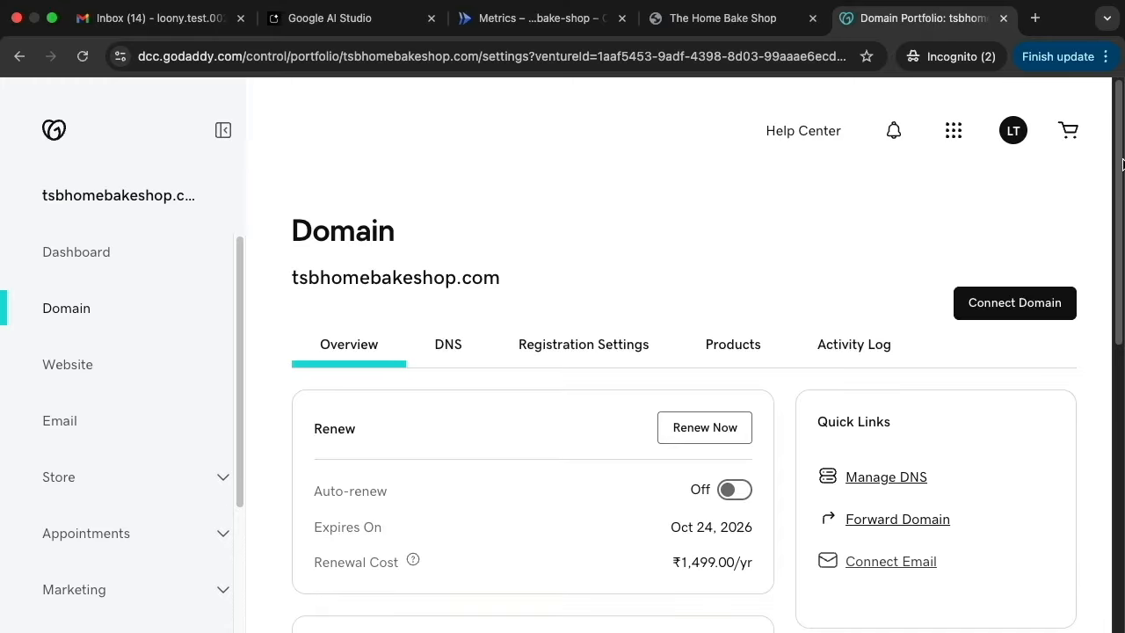
Step: Switch to Google Cloud, open the Cloud Run domain mappings, and start a new mapping to the service the-home-bake-shop (us-west1)
{"action": "left_click", "coordinate": [543, 18]}
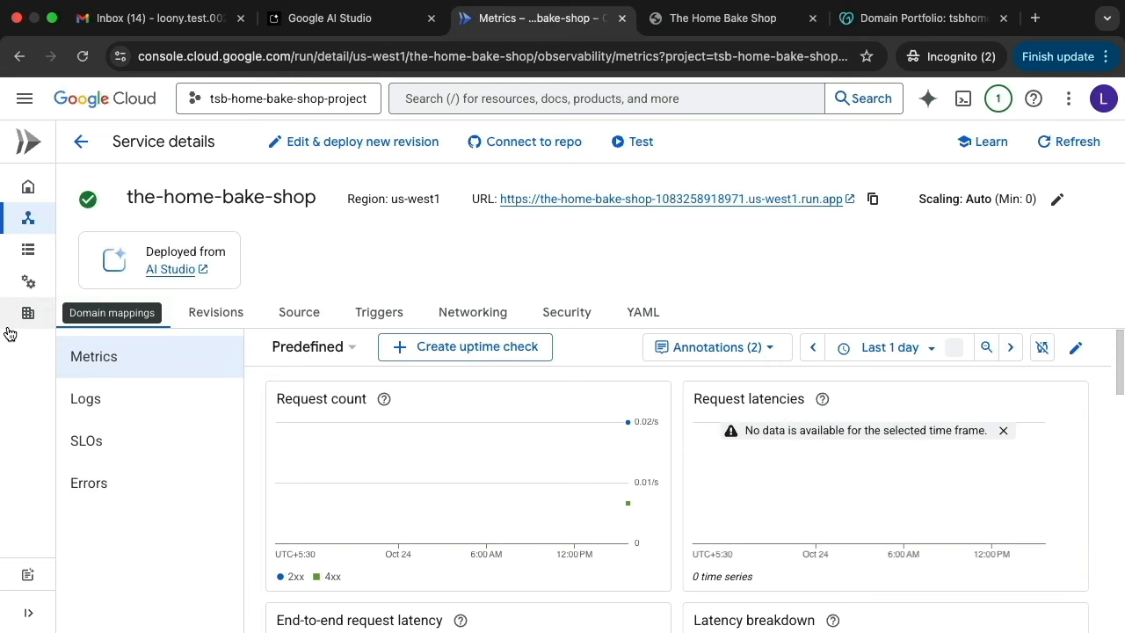
{"action": "mouse_move", "coordinate": [10, 334]}
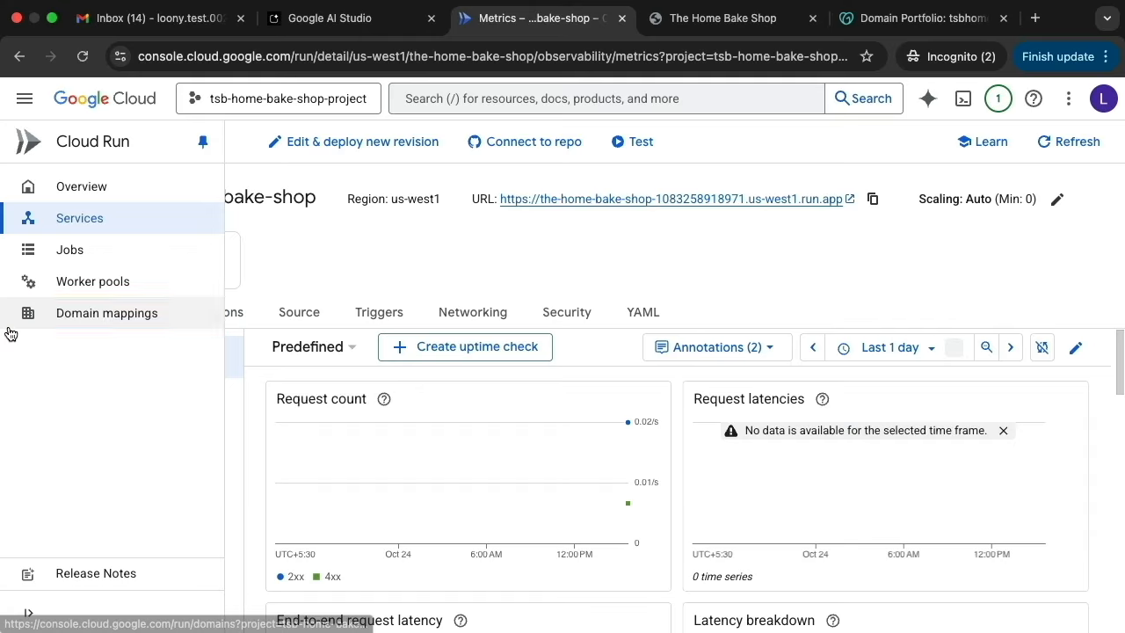
{"action": "left_click", "coordinate": [9, 329]}
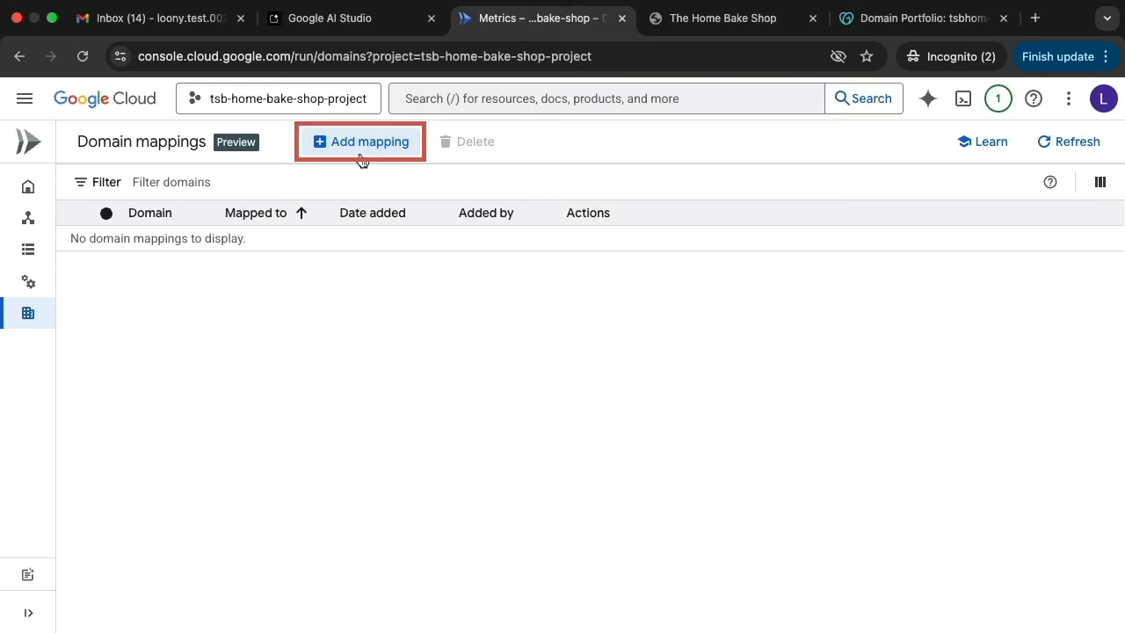
{"action": "left_click", "coordinate": [361, 145]}
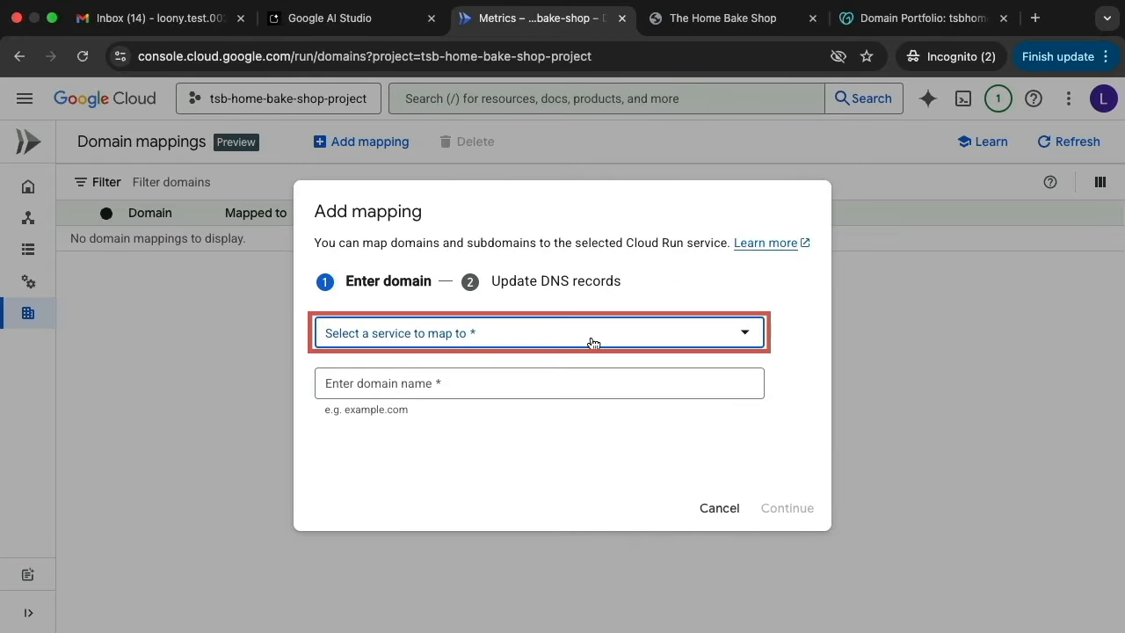
{"action": "left_click", "coordinate": [594, 343]}
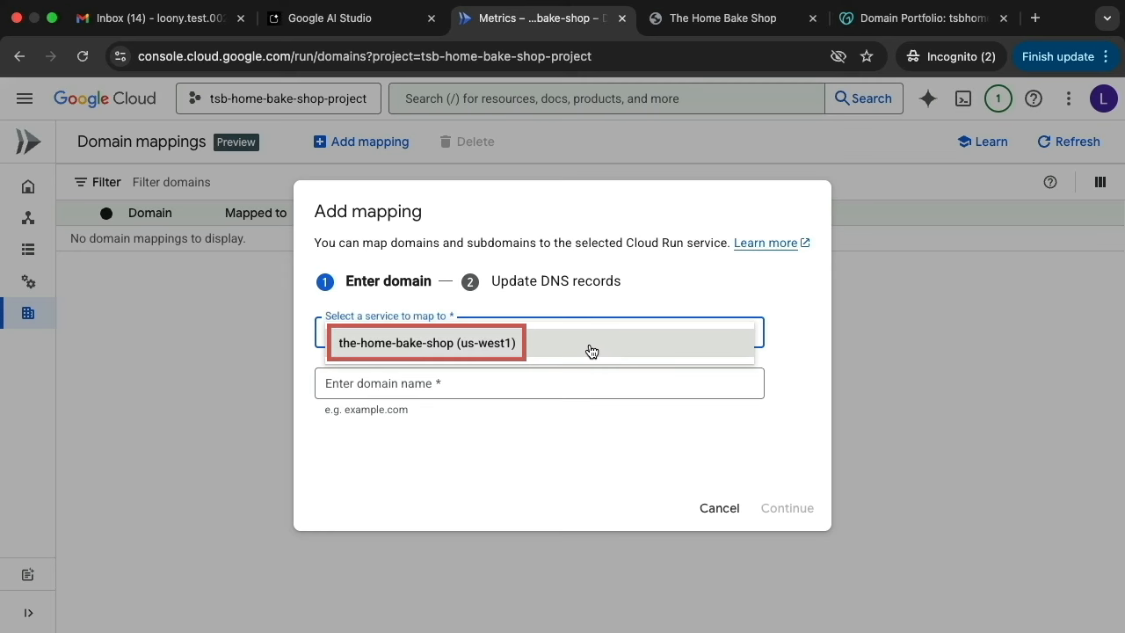
{"action": "left_click", "coordinate": [592, 351]}
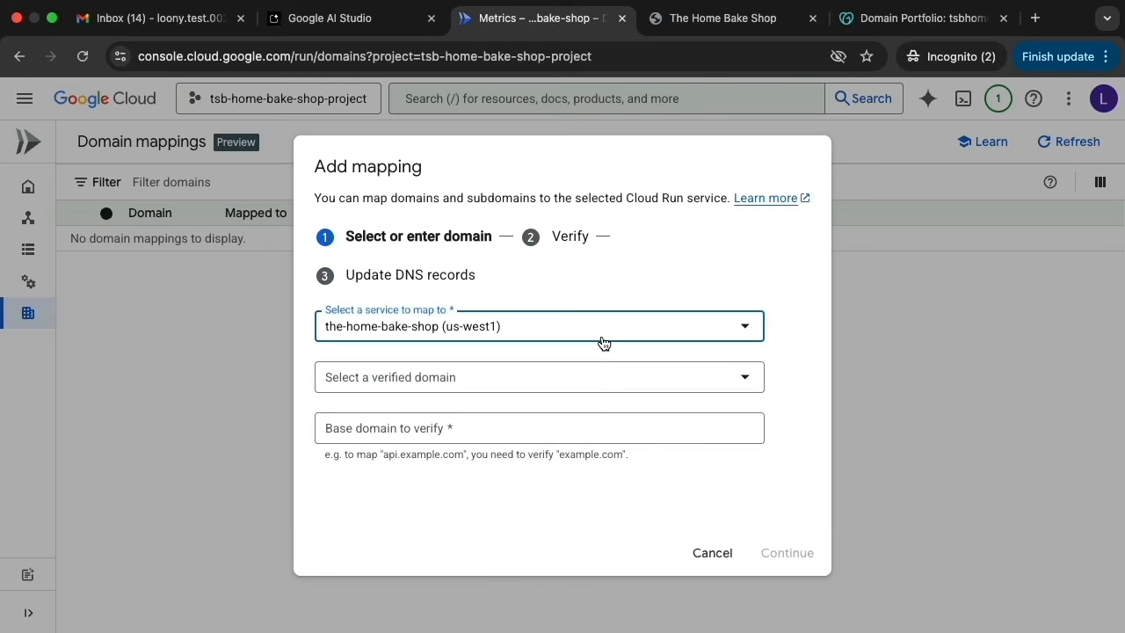
Step: Choose to verify a new domain for the mapping, enter tsbhomebakeshop.com as the base domain, and continue
{"action": "left_click", "coordinate": [707, 387]}
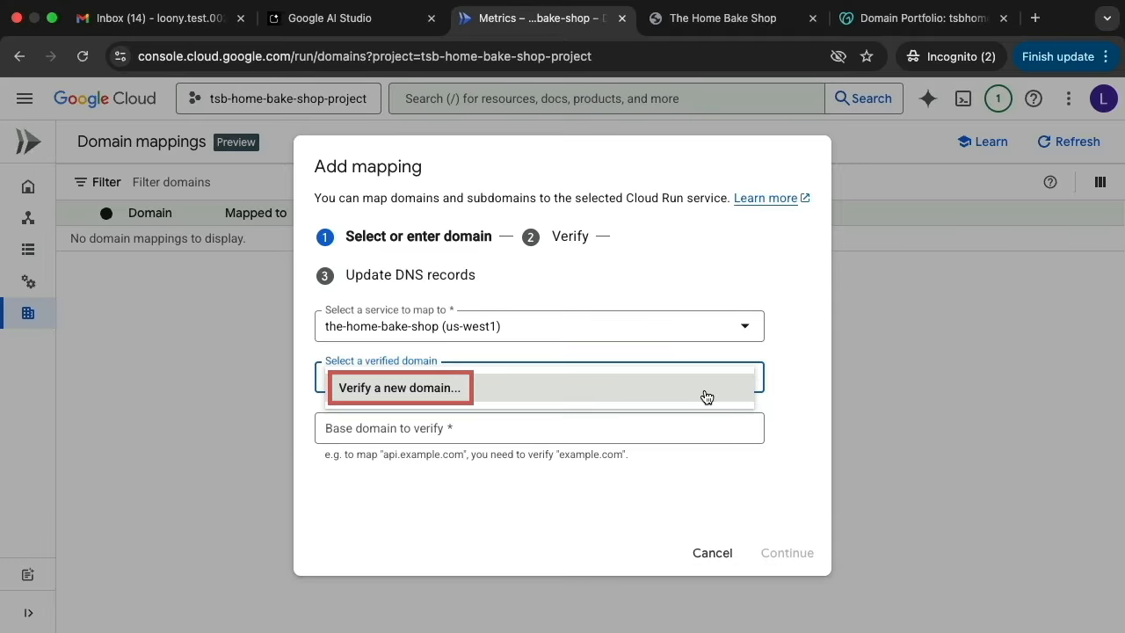
{"action": "left_click", "coordinate": [707, 387]}
{"action": "left_click", "coordinate": [706, 425]}
{"action": "type", "text": "tsbhomebakeshop.com"}
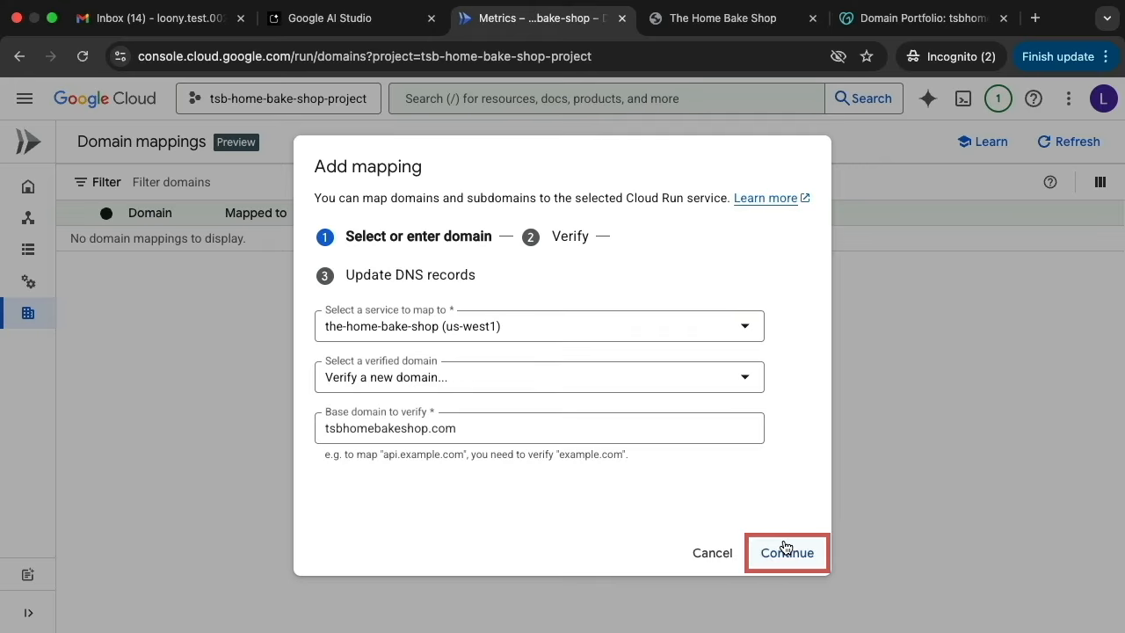
{"action": "left_click", "coordinate": [786, 548]}
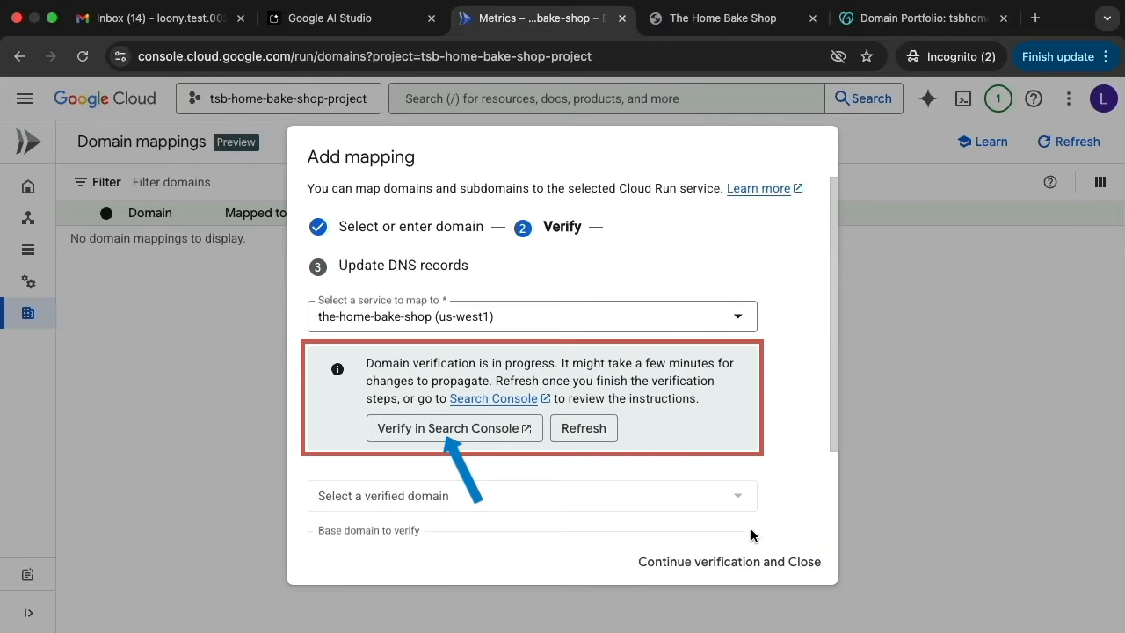
Step: Verify ownership of tsbhomebakeshop.com in Search Console as a Domain property by authorizing Google through GoDaddy
{"action": "left_click", "coordinate": [523, 440]}
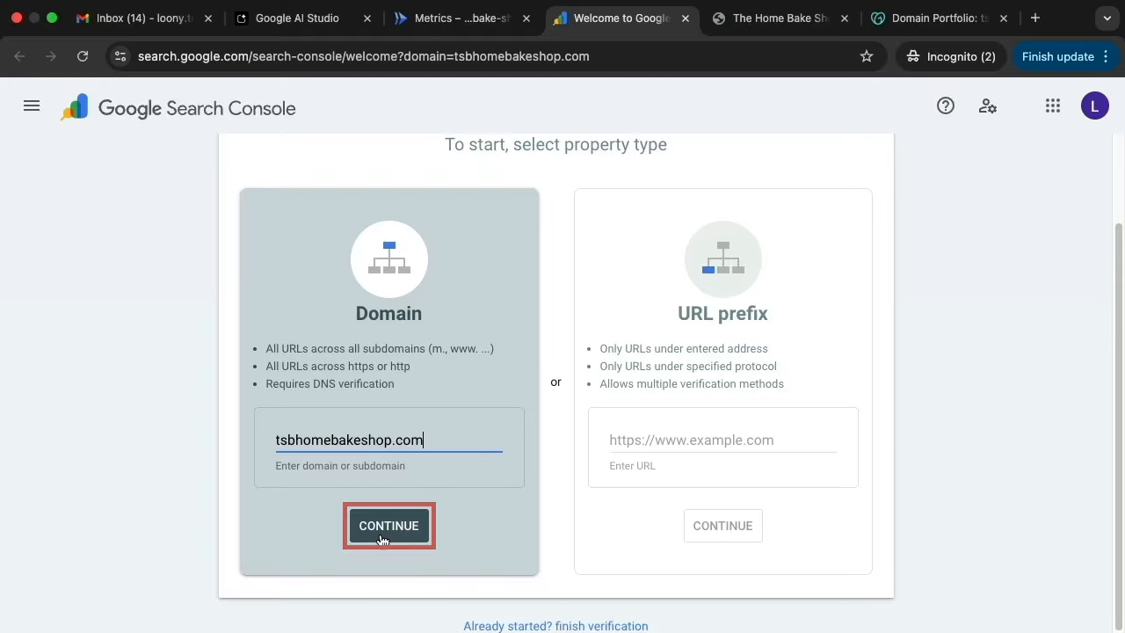
{"action": "left_click", "coordinate": [382, 539]}
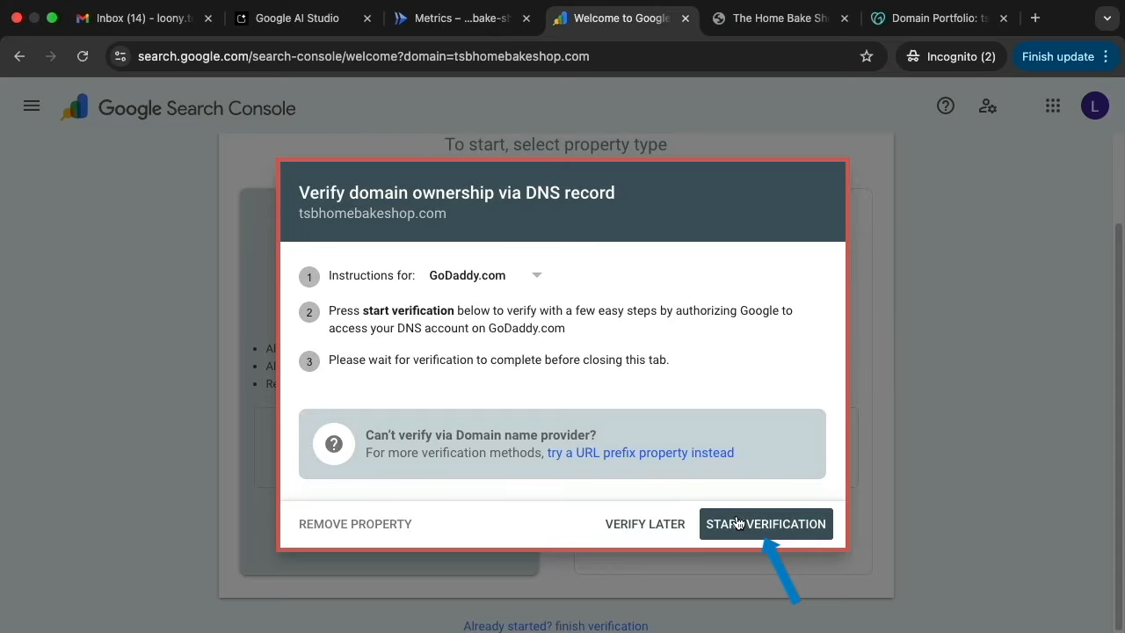
{"action": "left_click", "coordinate": [738, 524]}
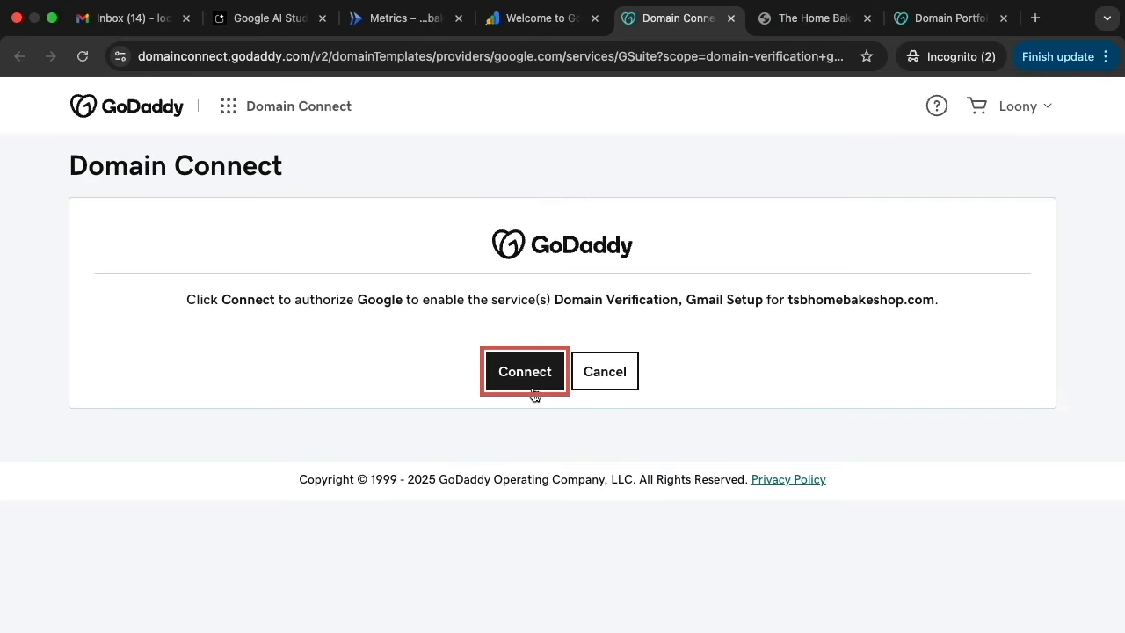
{"action": "left_click", "coordinate": [531, 384]}
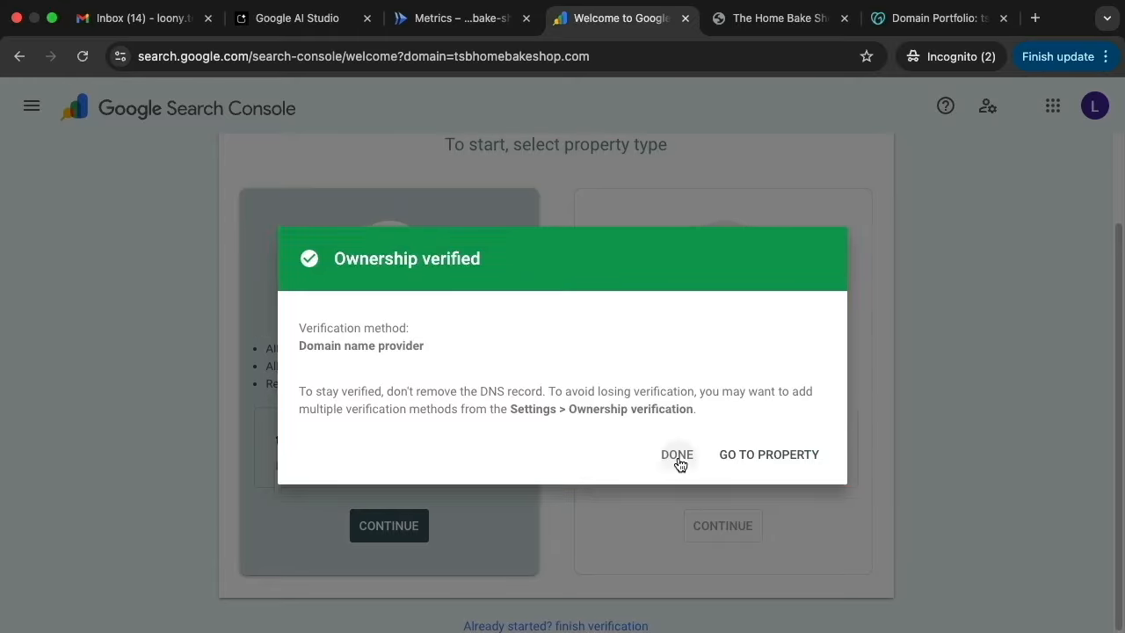
{"action": "left_click", "coordinate": [677, 460]}
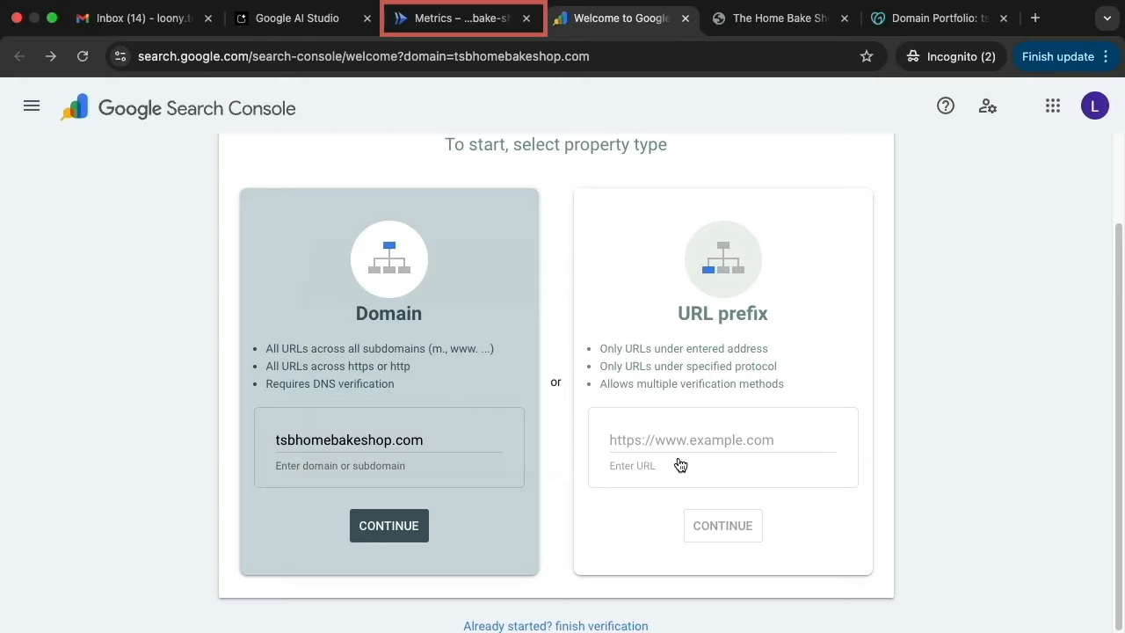
Step: Return to the Google Cloud mapping, refresh the verification status, and continue with a blank subdomain to the DNS records list
{"action": "left_click", "coordinate": [450, 34]}
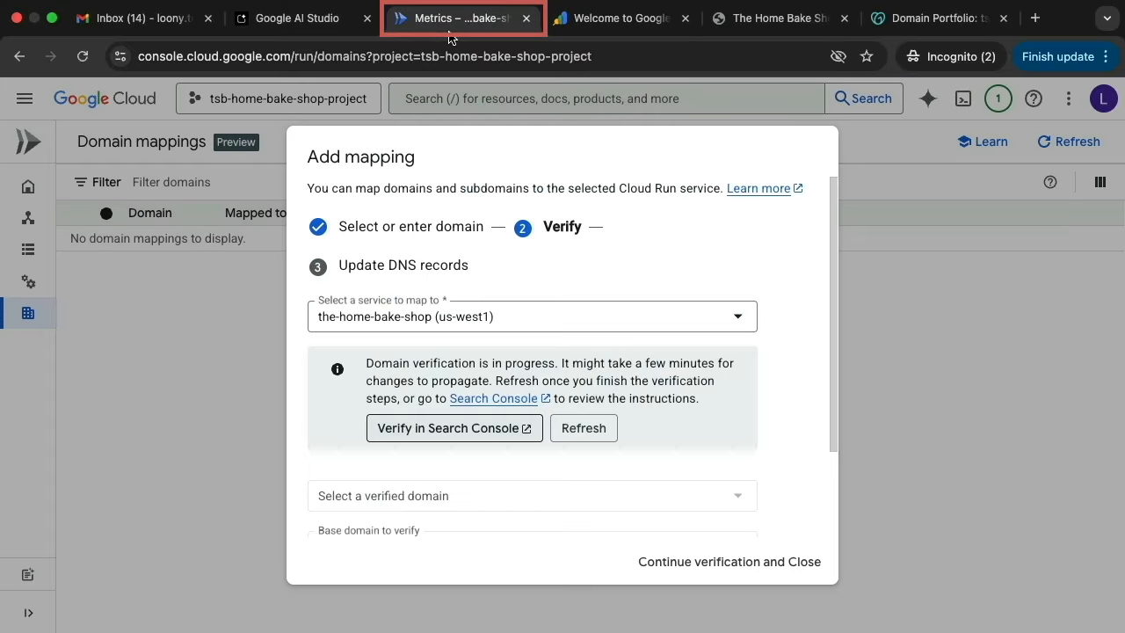
{"action": "left_click", "coordinate": [585, 428]}
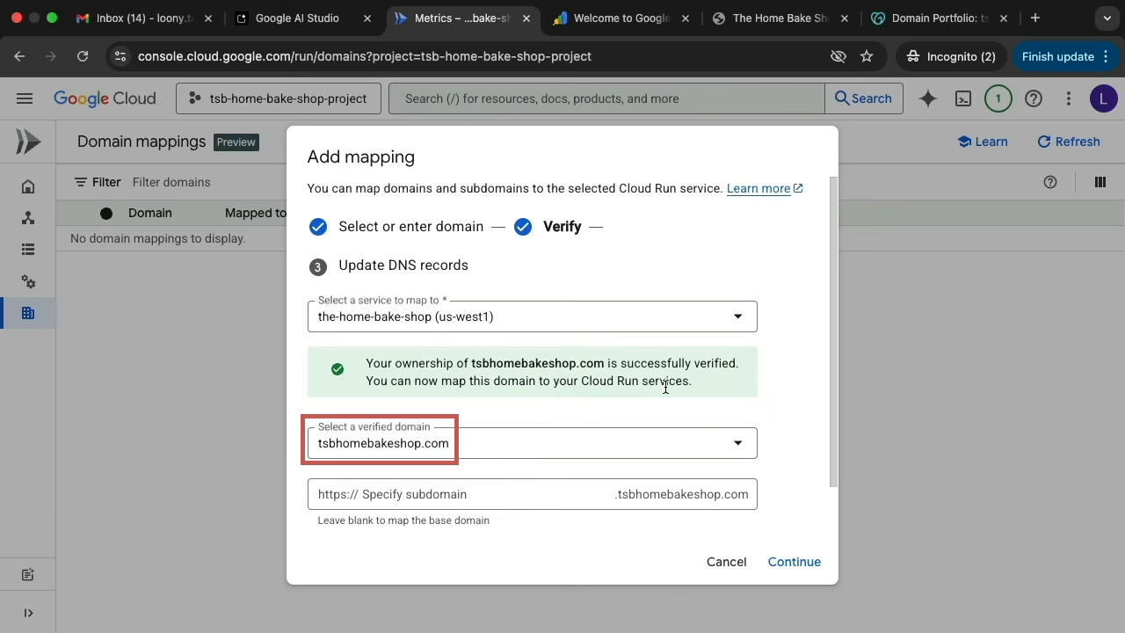
{"action": "scroll", "coordinate": [665, 387], "scroll_direction": "down", "scroll_amount": 2}
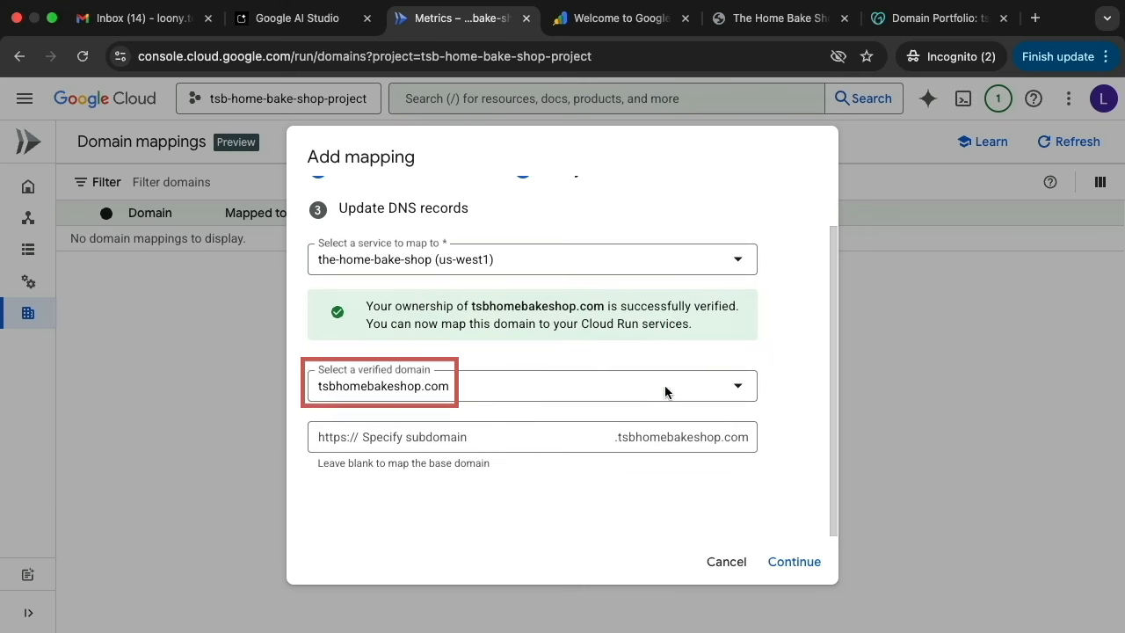
{"action": "left_click", "coordinate": [788, 559]}
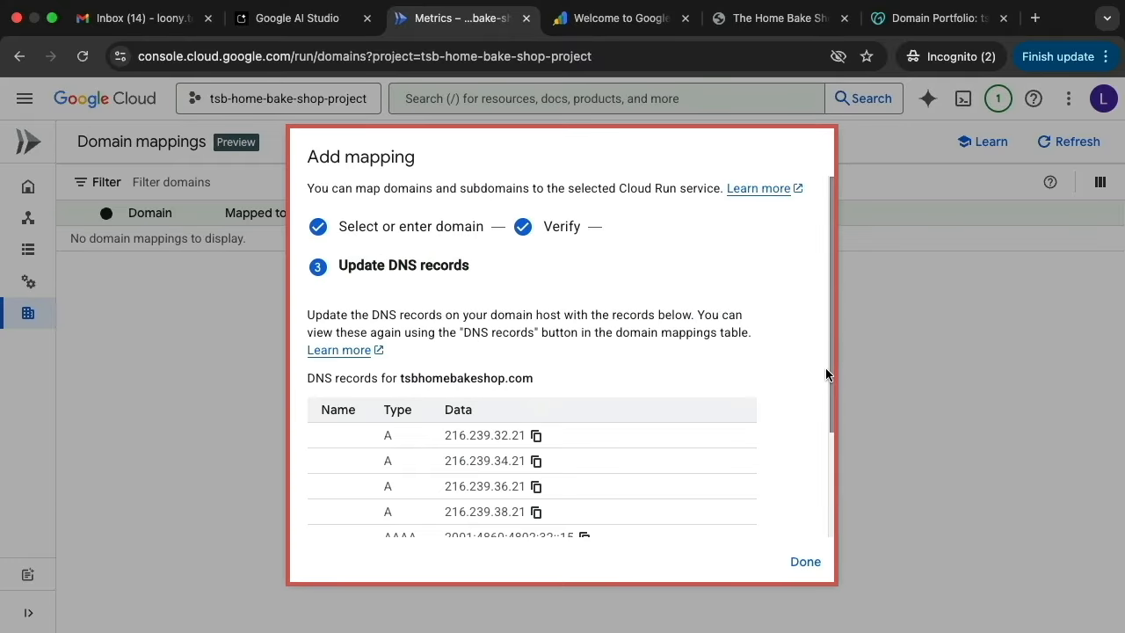
{"action": "scroll", "coordinate": [827, 375], "scroll_direction": "down", "scroll_amount": 3}
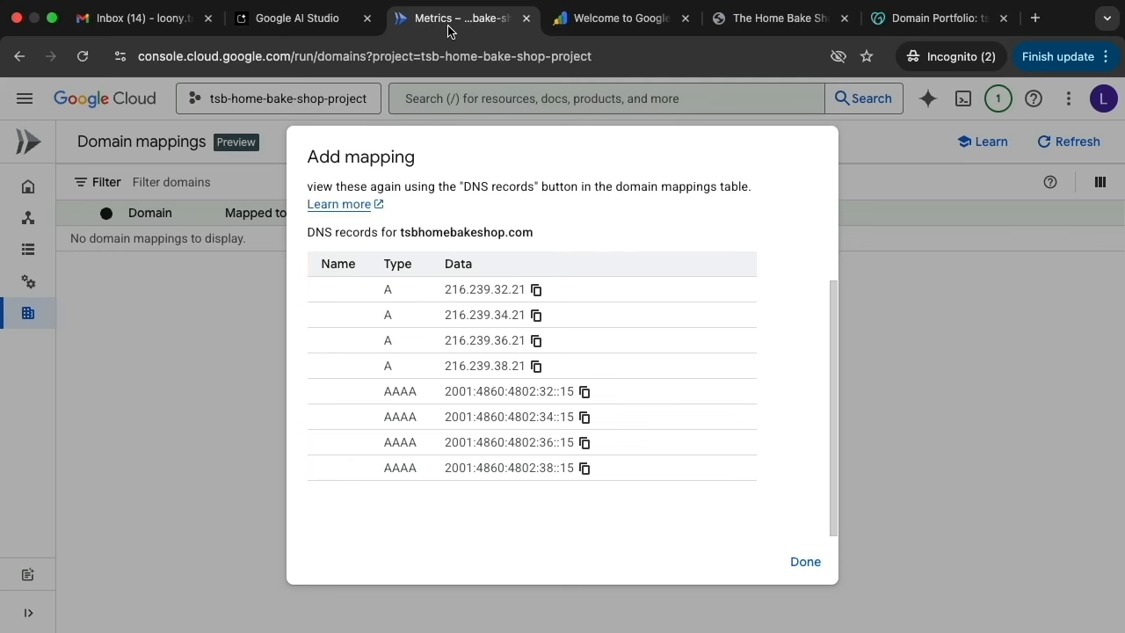
Step: Switch to GoDaddy, open DNS management for tsbhomebakeshop.com, and add an A record named @ with value 216.239.32.21
{"action": "left_click", "coordinate": [895, 24]}
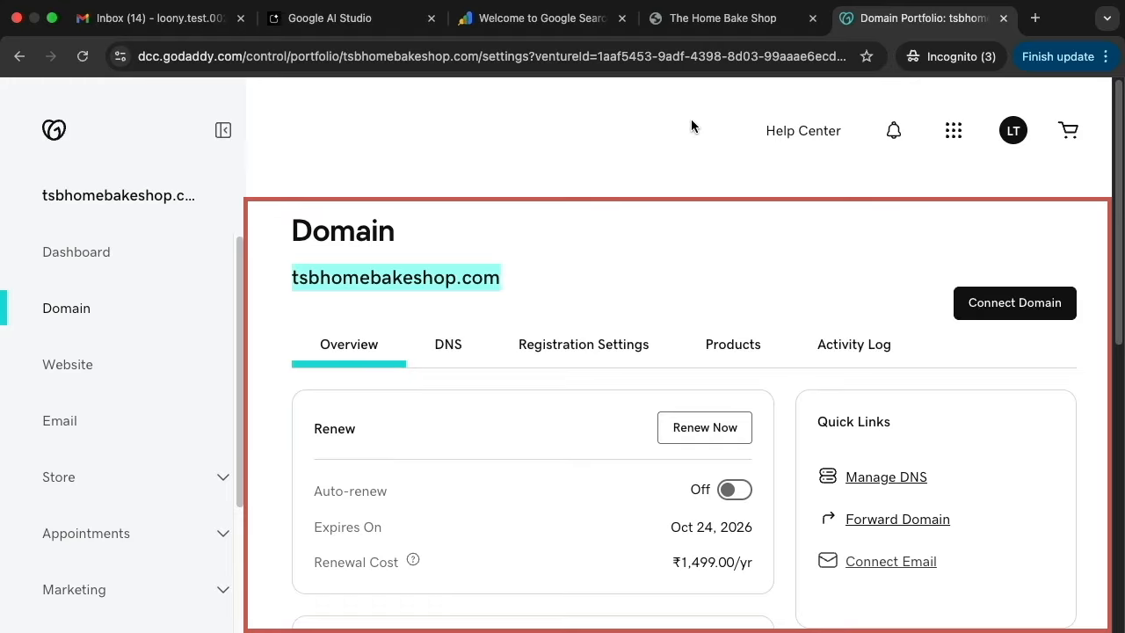
{"action": "left_click", "coordinate": [884, 482]}
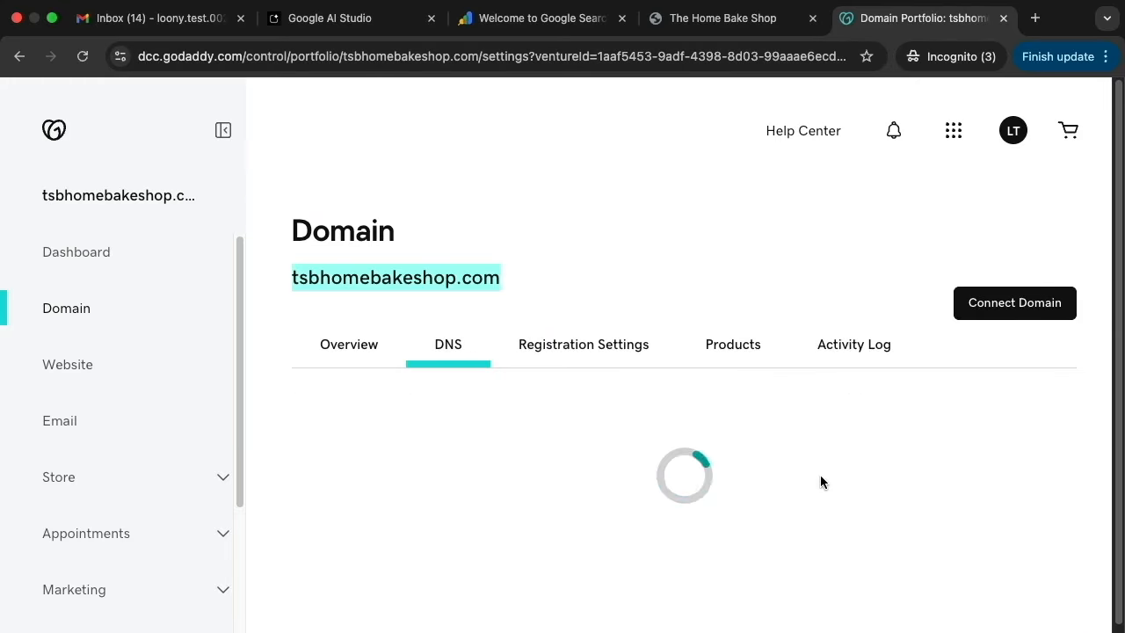
{"action": "left_click", "coordinate": [220, 130]}
{"action": "scroll", "coordinate": [213, 492], "scroll_direction": "down", "scroll_amount": 3}
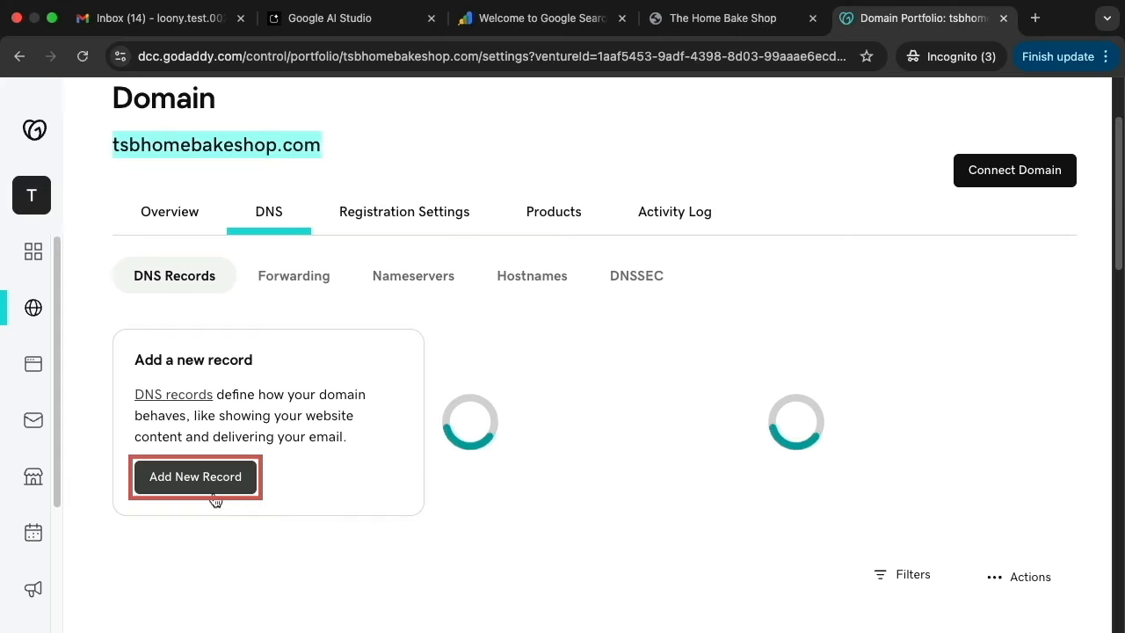
{"action": "left_click", "coordinate": [195, 477]}
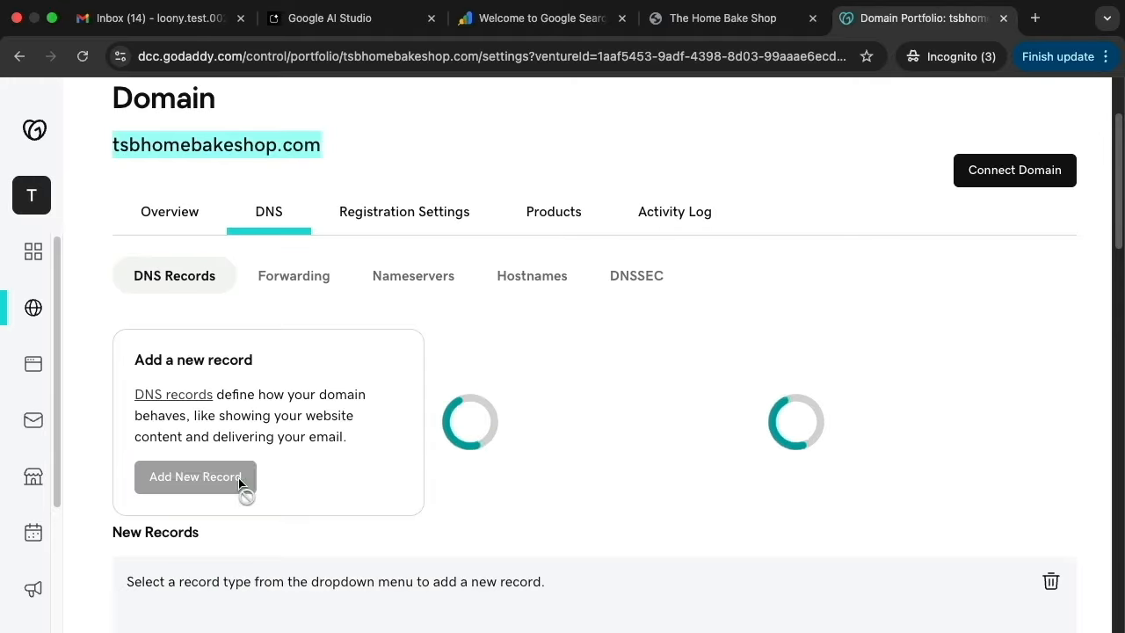
{"action": "left_click", "coordinate": [219, 356]}
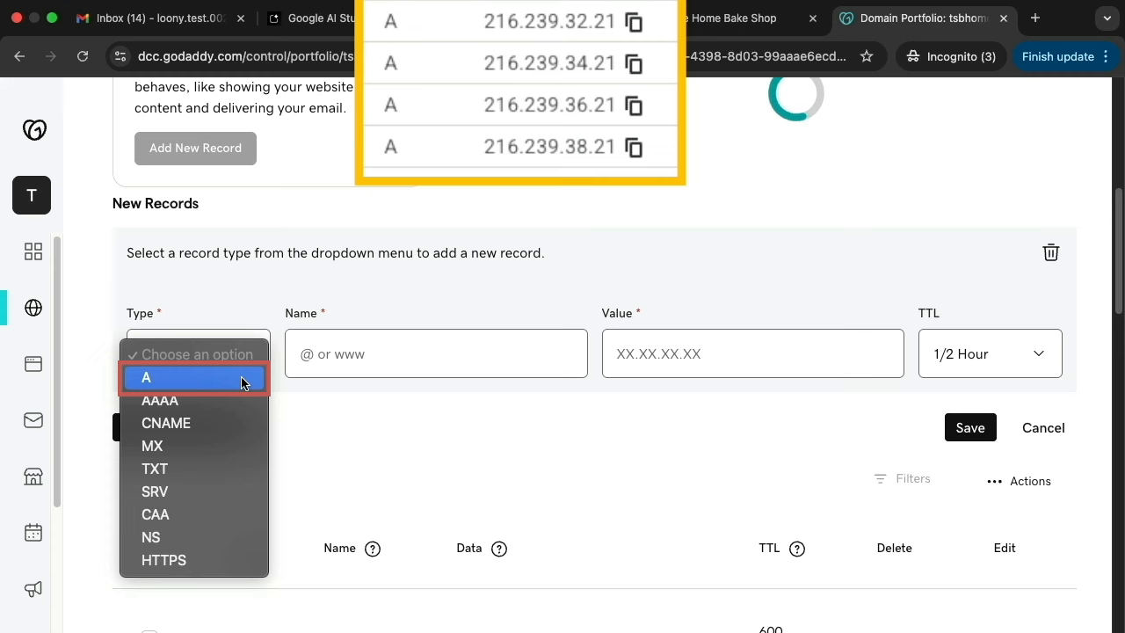
{"action": "left_click", "coordinate": [241, 378]}
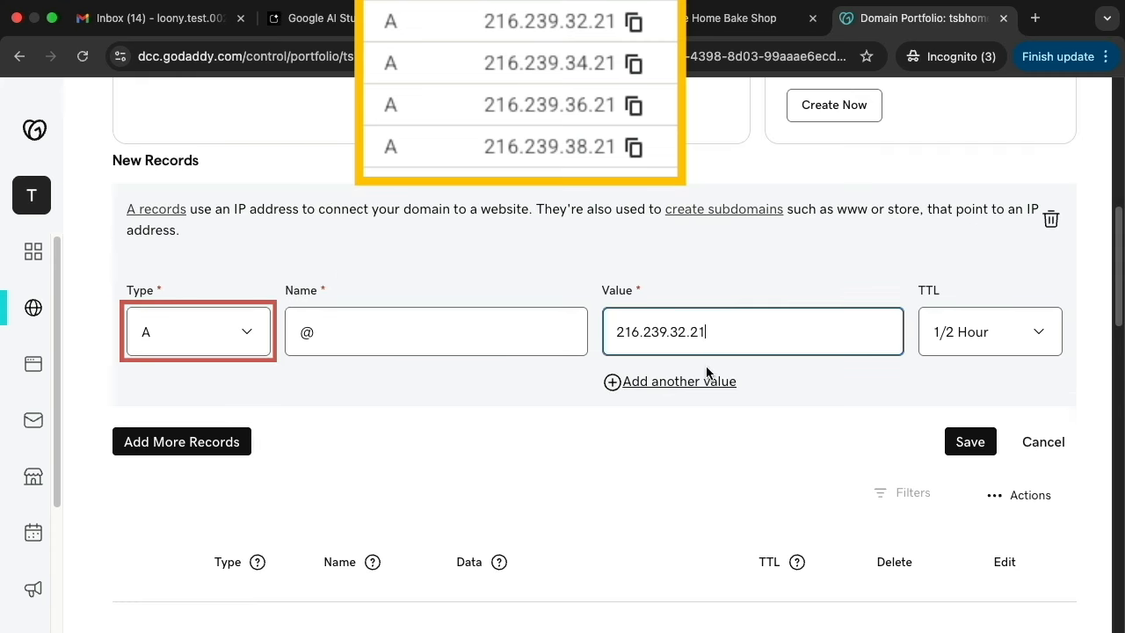
Step: Add the values 216.239.34.21, 216.239.36.21 and 216.239.38.21 to the new A record
{"action": "left_click", "coordinate": [661, 384]}
{"action": "type", "text": "216.239.34.21"}
{"action": "left_click", "coordinate": [696, 446]}
{"action": "type", "text": "216.239.36.21"}
{"action": "left_click", "coordinate": [686, 510]}
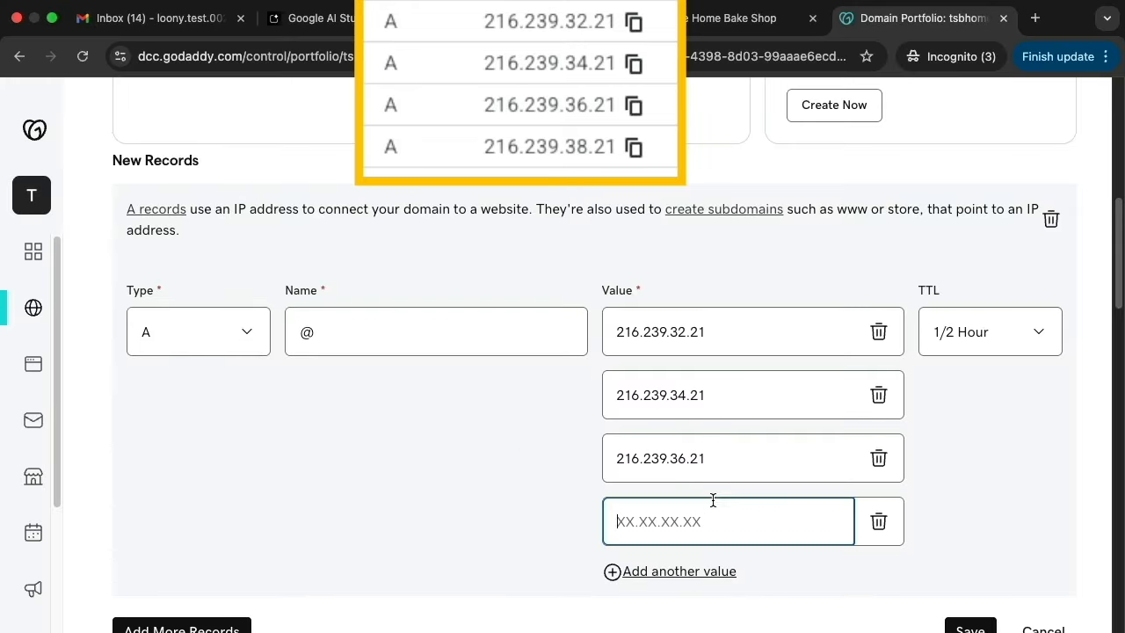
{"action": "type", "text": "216.239.38.21"}
{"action": "scroll", "coordinate": [168, 528], "scroll_direction": "down", "scroll_amount": 2}
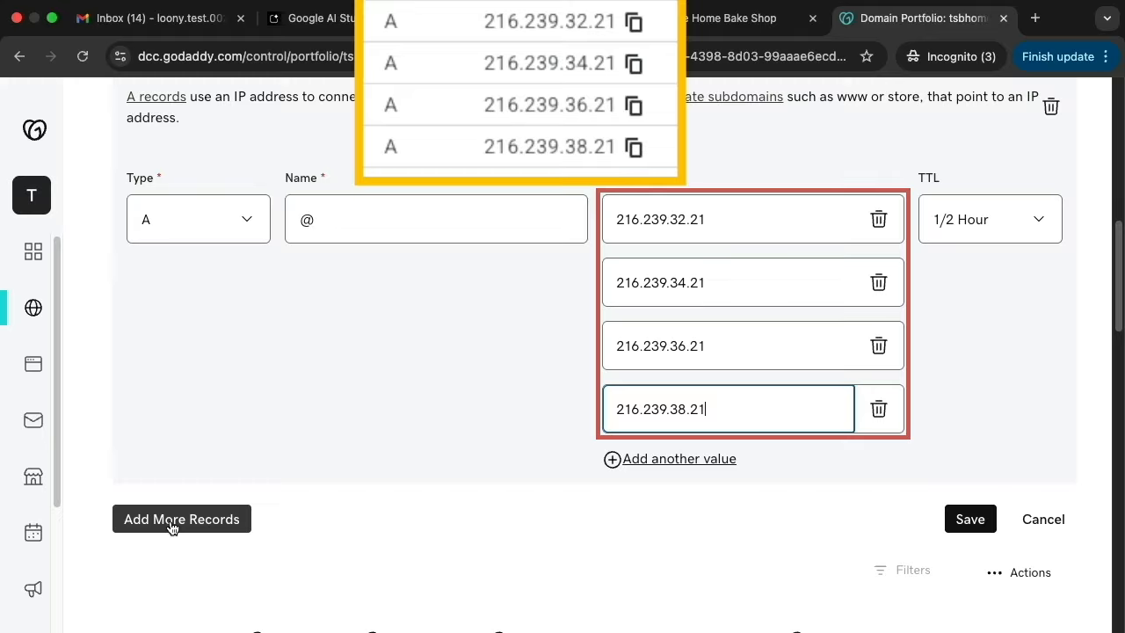
Step: Add another DNS record of type AAAA named @ with value 2001:4860:4802:32::15
{"action": "left_click", "coordinate": [171, 519]}
{"action": "scroll", "coordinate": [500, 410], "scroll_direction": "down", "scroll_amount": 5}
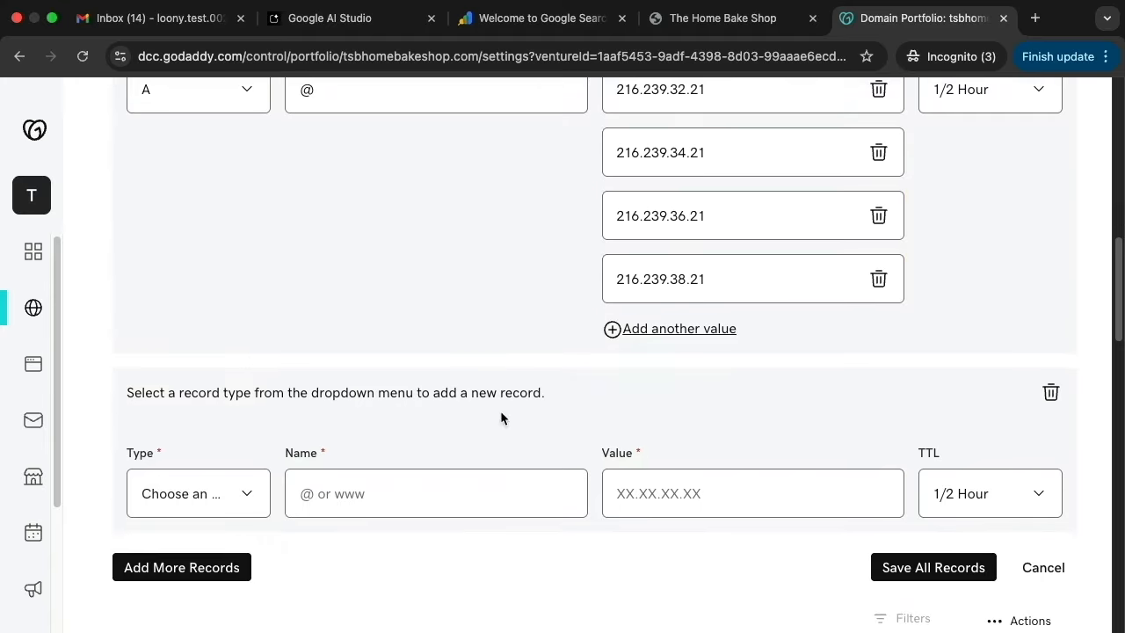
{"action": "left_click", "coordinate": [193, 361]}
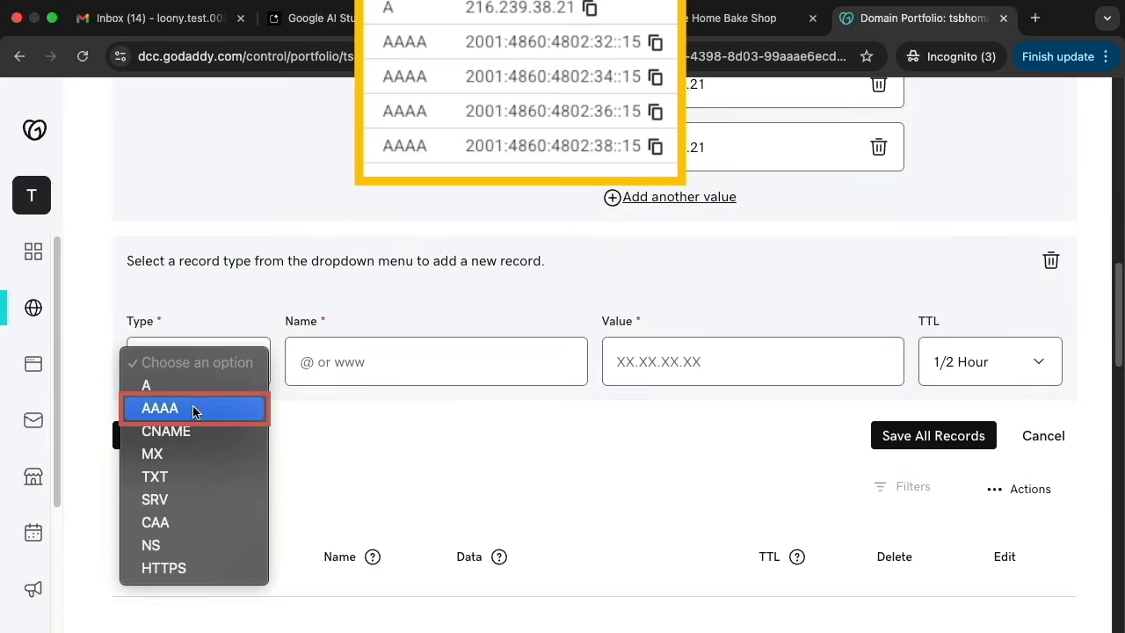
{"action": "left_click", "coordinate": [196, 412]}
{"action": "left_click", "coordinate": [436, 362]}
{"action": "type", "text": "@"}
{"action": "left_click", "coordinate": [664, 362]}
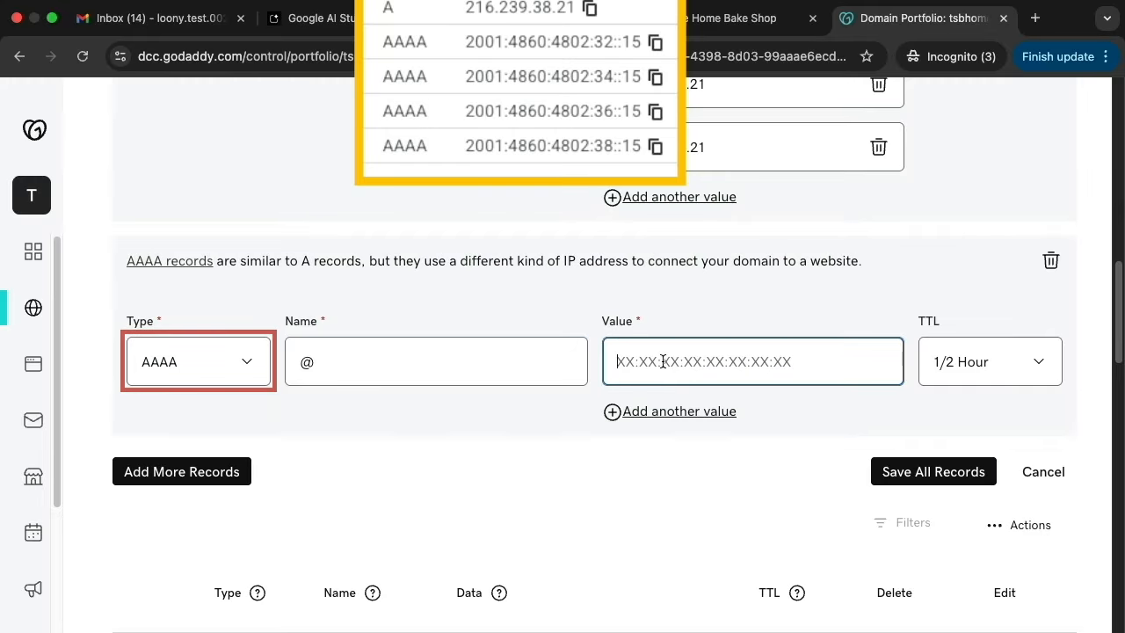
{"action": "type", "text": "2001:4860:4802:32::15"}
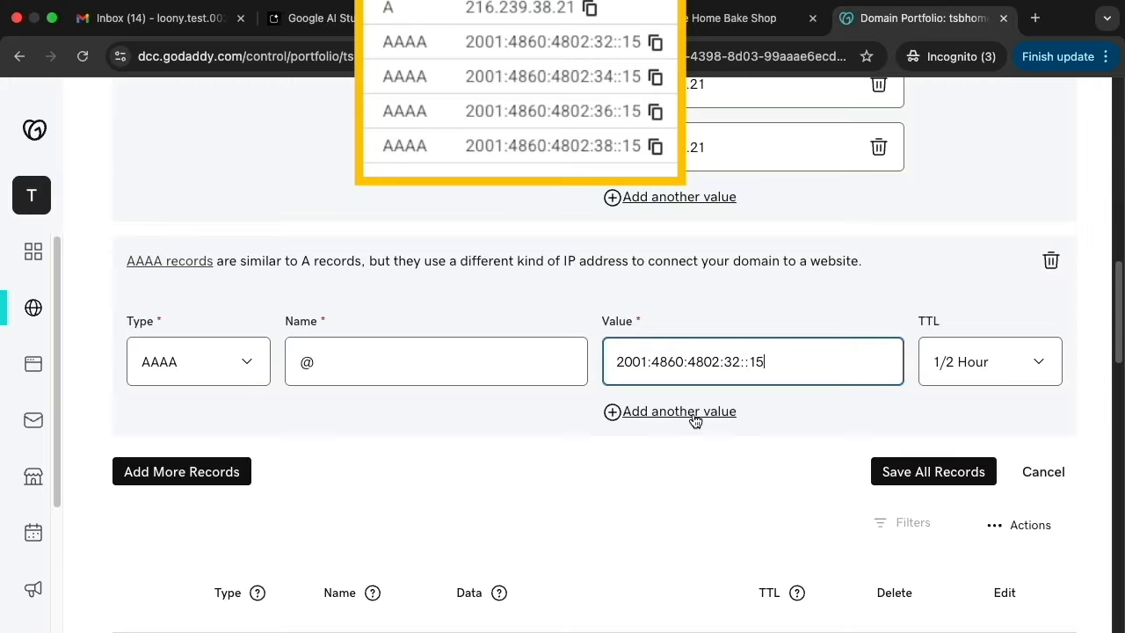
Step: Add the values 2001:4860:4802:34::15, 2001:4860:4802:36::15 and 2001:4860:4802:38::15 to the AAAA record, and save all new records
{"action": "left_click", "coordinate": [695, 421]}
{"action": "left_click", "coordinate": [704, 424]}
{"action": "key", "text": "super+v"}
{"action": "left_click", "coordinate": [677, 475]}
{"action": "left_click", "coordinate": [704, 488]}
{"action": "key", "text": "super+v"}
{"action": "left_click", "coordinate": [674, 538]}
{"action": "type", "text": "2001:4860:4802:38::15"}
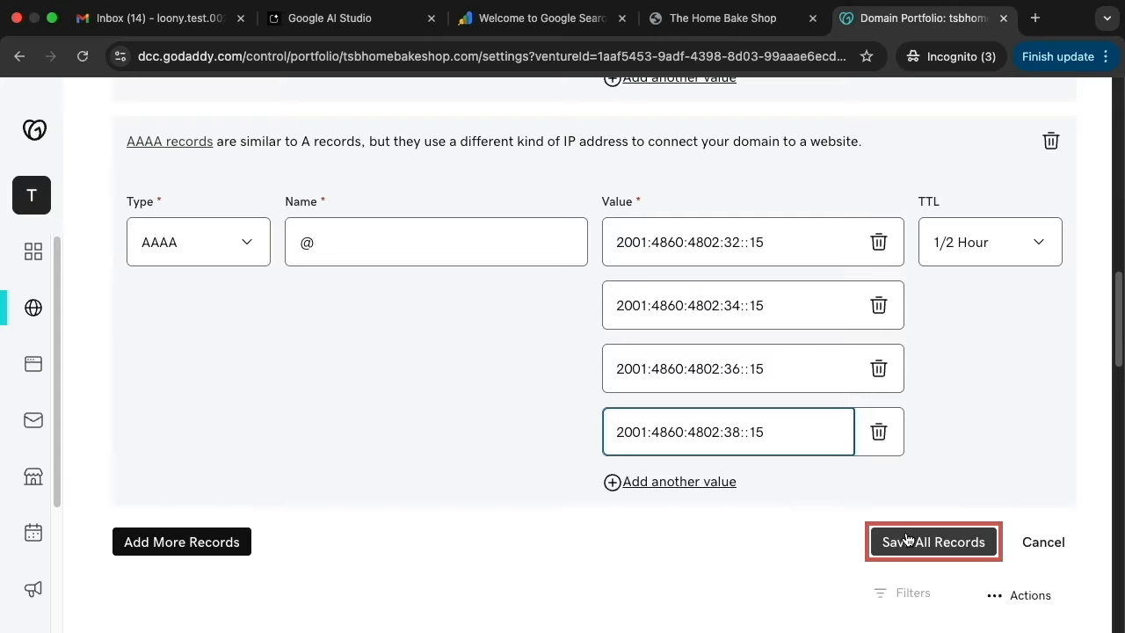
{"action": "left_click", "coordinate": [908, 540]}
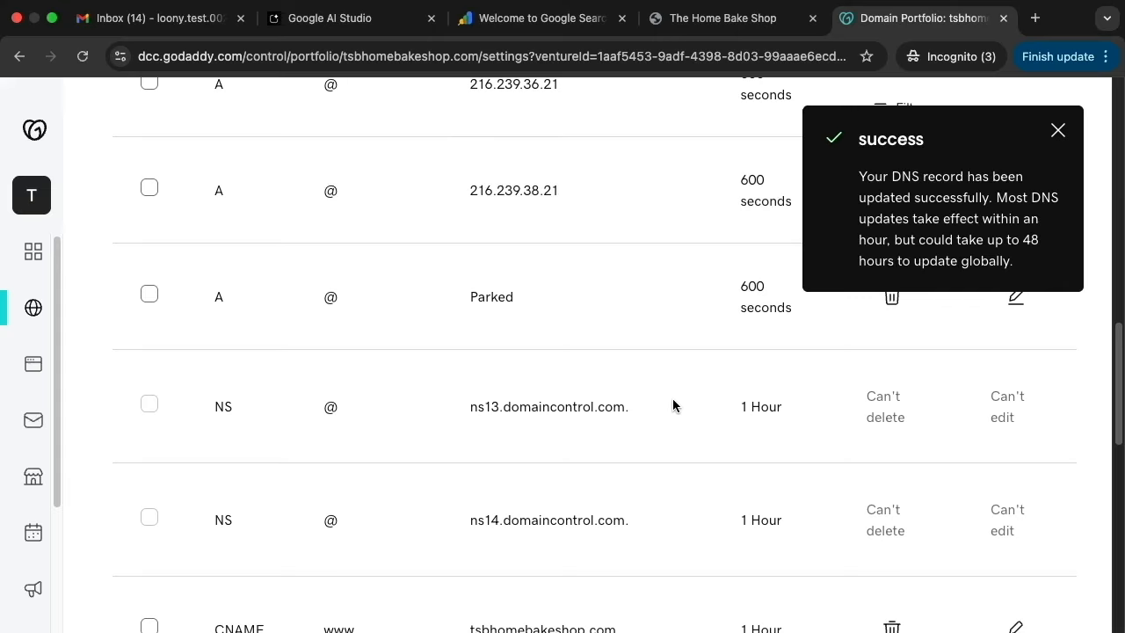
Step: Delete the A record named @ whose data is Parked from the domain's DNS records, confirming the removal
{"action": "scroll", "coordinate": [673, 398], "scroll_direction": "up", "scroll_amount": 4}
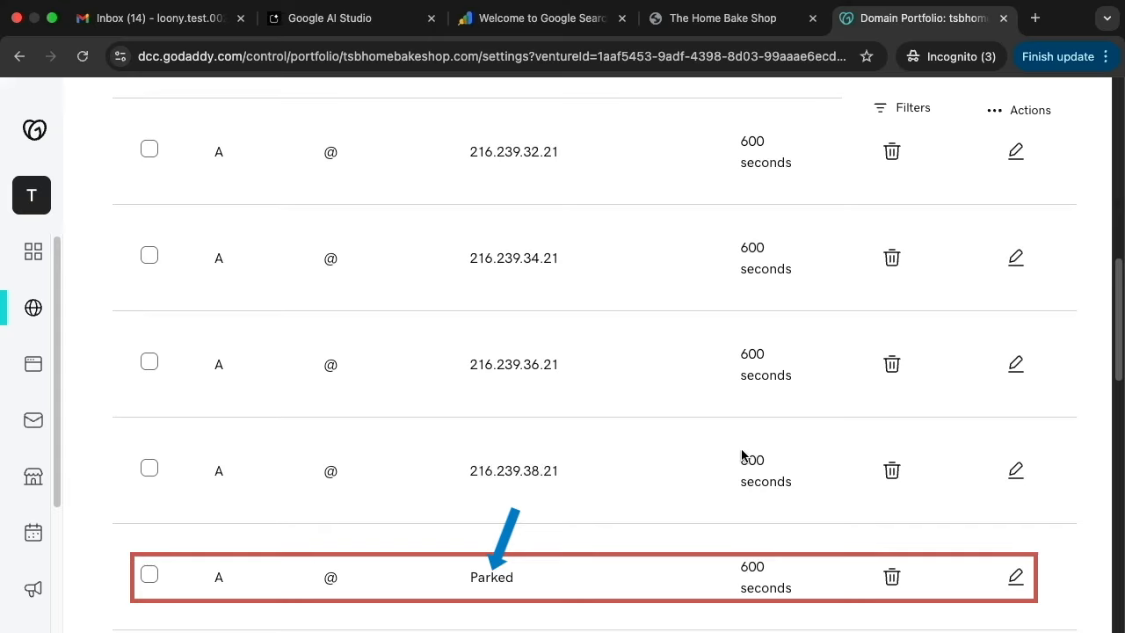
{"action": "left_click", "coordinate": [891, 574]}
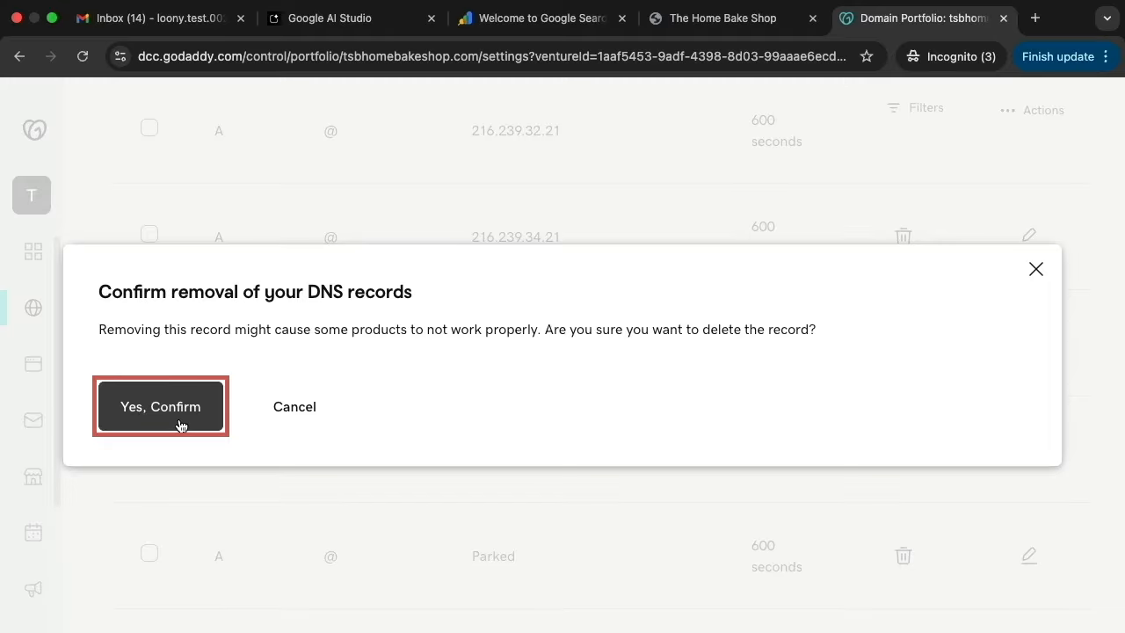
{"action": "left_click", "coordinate": [180, 425]}
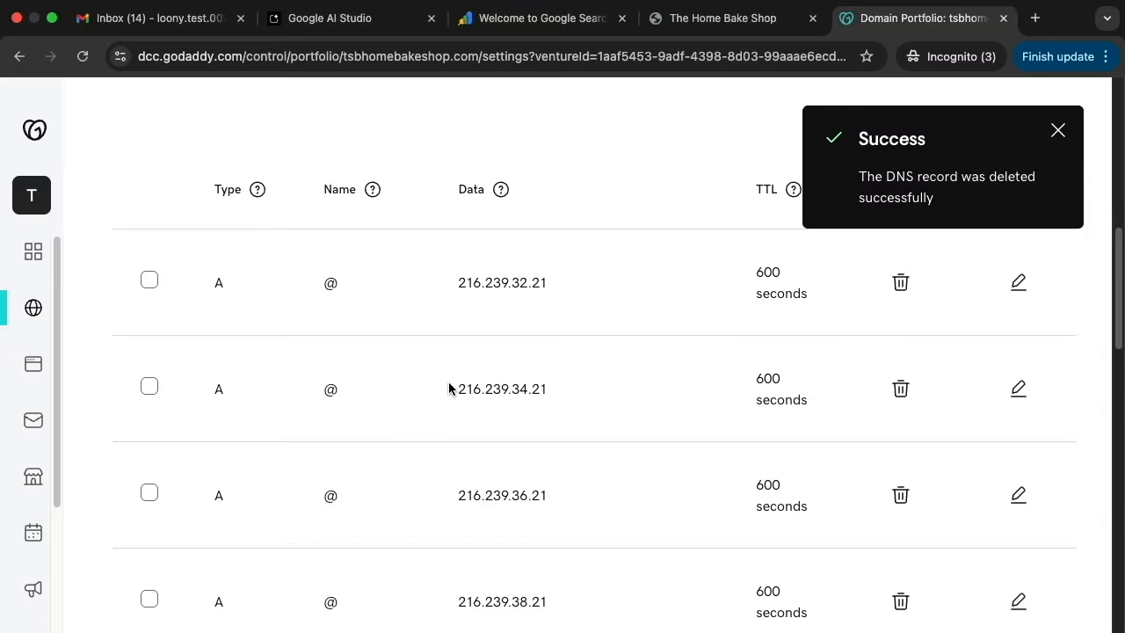
{"action": "scroll", "coordinate": [448, 382], "scroll_direction": "down", "scroll_amount": 10}
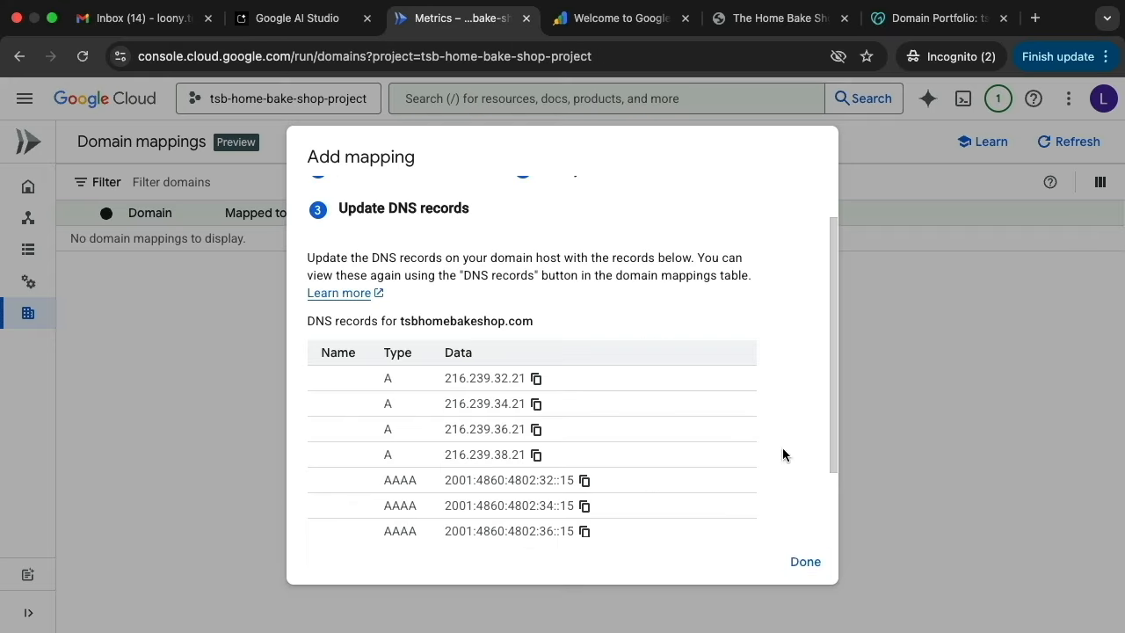
Step: Return to Google Cloud, finish the base domain mapping, and refresh the domain mappings list
{"action": "left_click", "coordinate": [801, 560]}
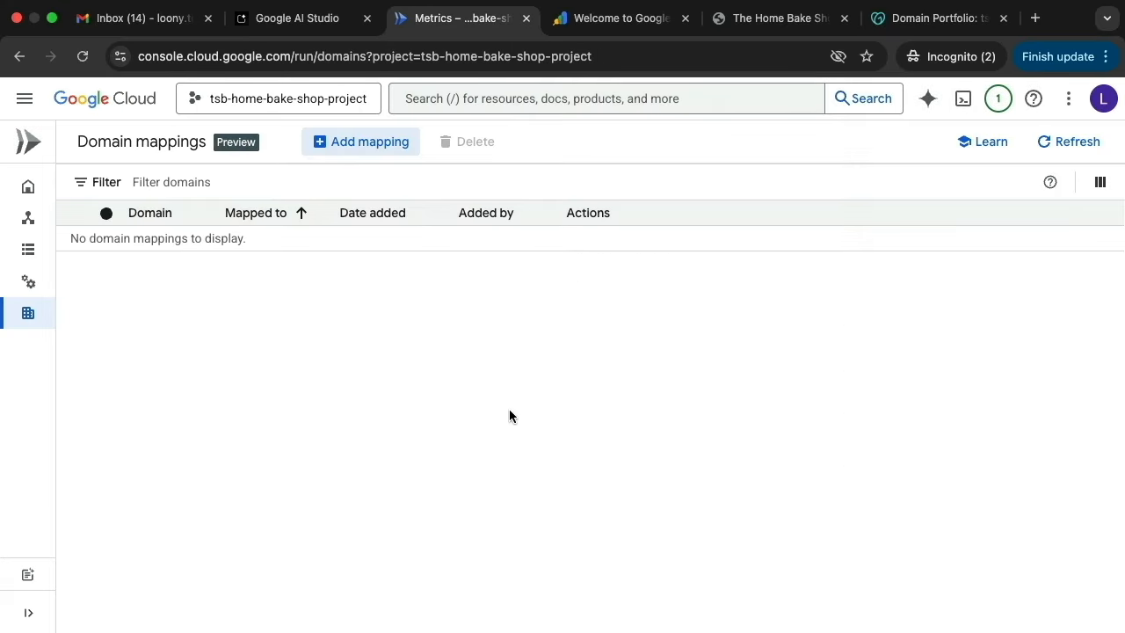
{"action": "left_click", "coordinate": [1074, 142]}
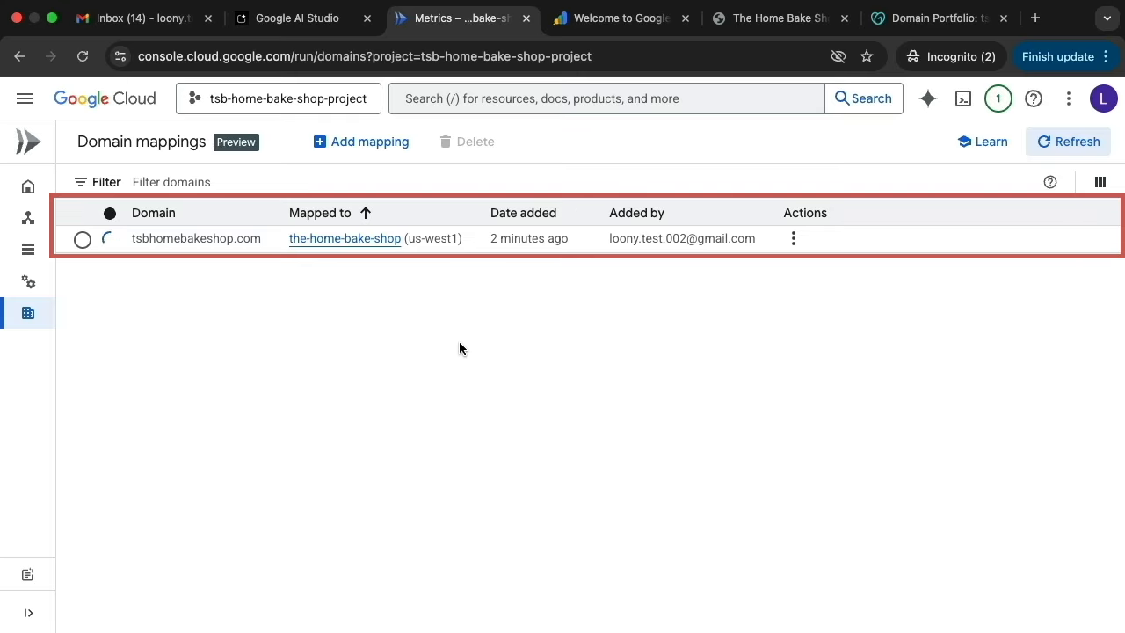
{"action": "left_click", "coordinate": [377, 143]}
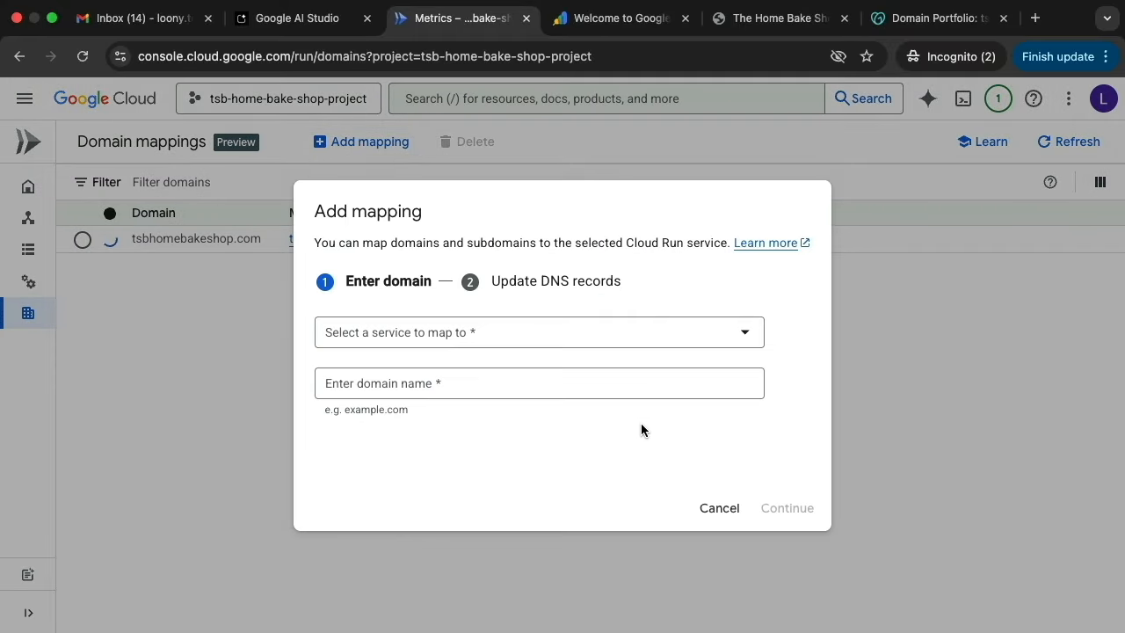
{"action": "left_click", "coordinate": [526, 345]}
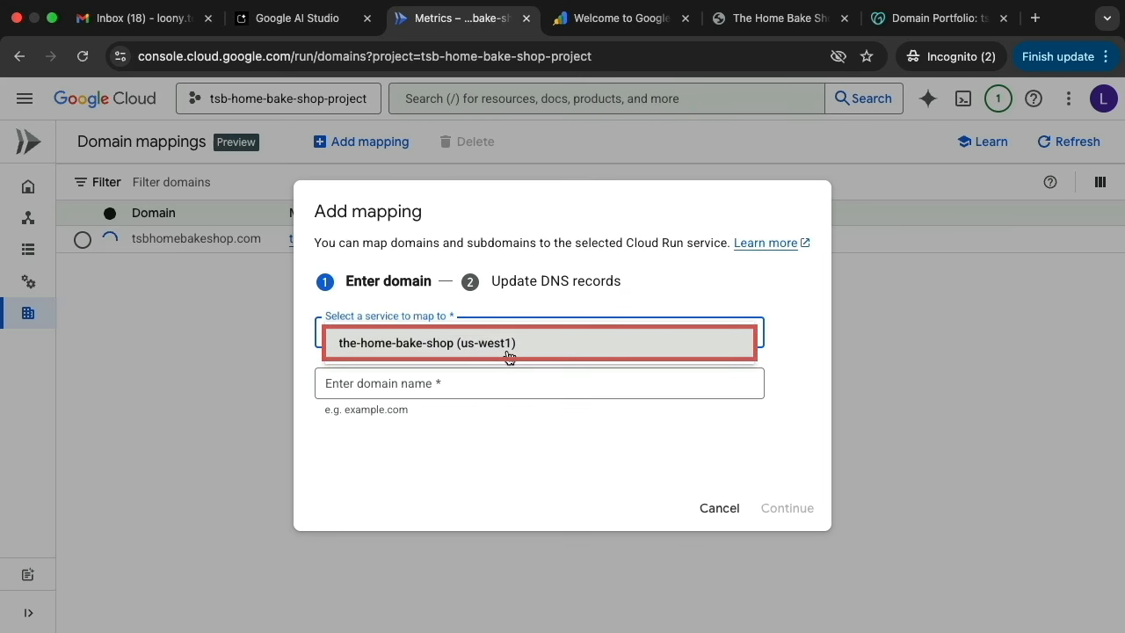
{"action": "left_click", "coordinate": [508, 355]}
{"action": "left_click", "coordinate": [502, 424]}
{"action": "type", "text": "www"}
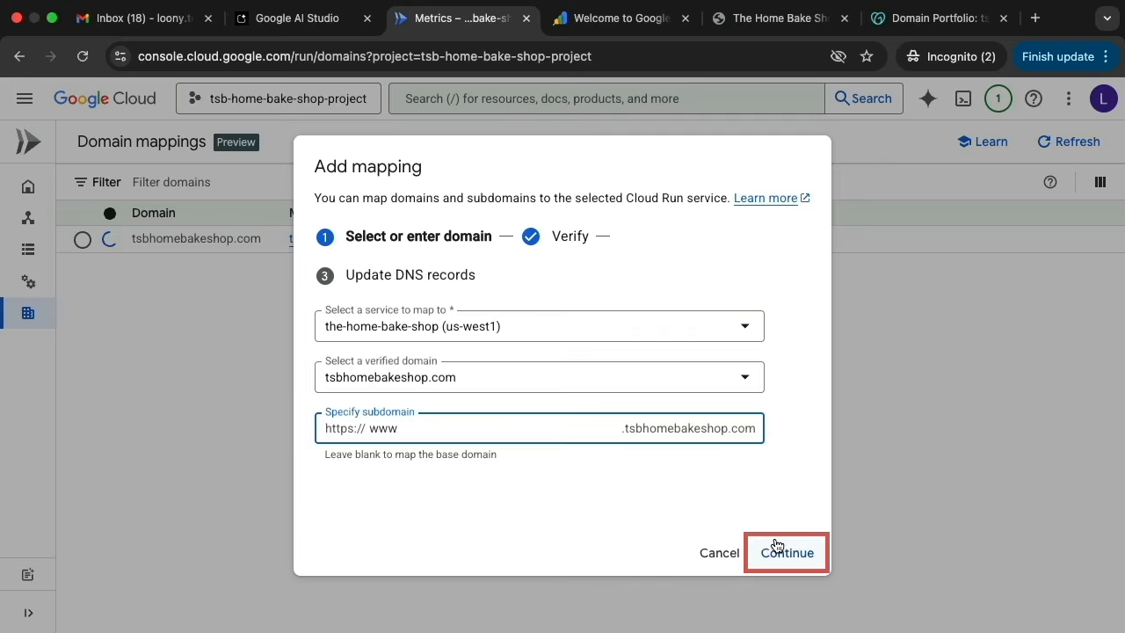
{"action": "left_click", "coordinate": [776, 549]}
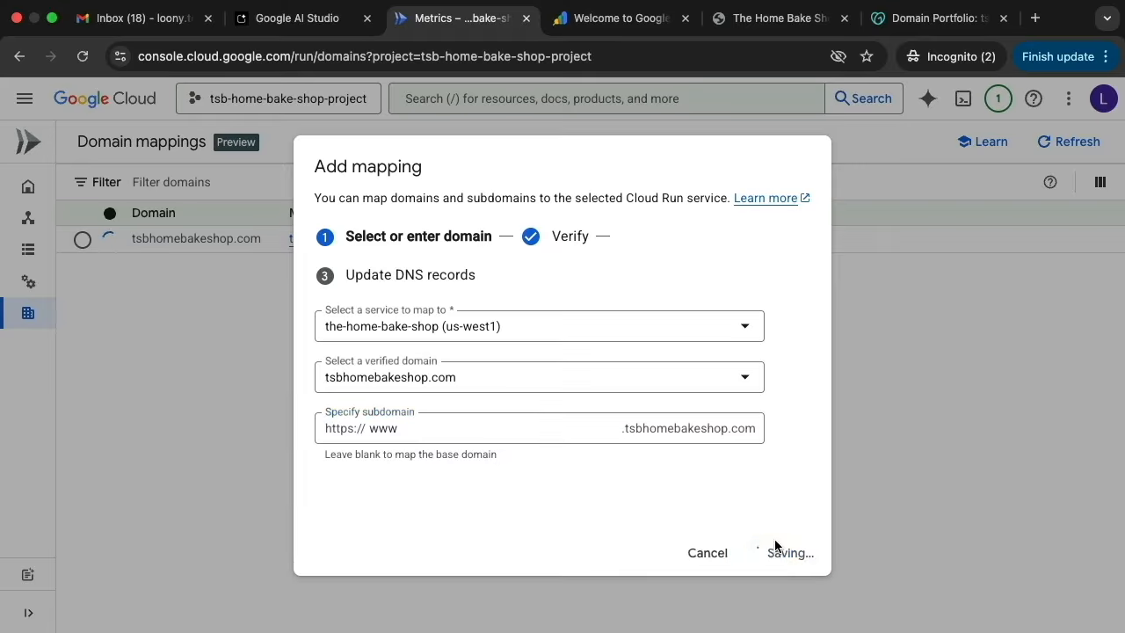
Step: Switch to GoDaddy and delete the CNAME record named www that points to tsbhomebakeshop.com, confirming the removal
{"action": "left_click", "coordinate": [911, 21]}
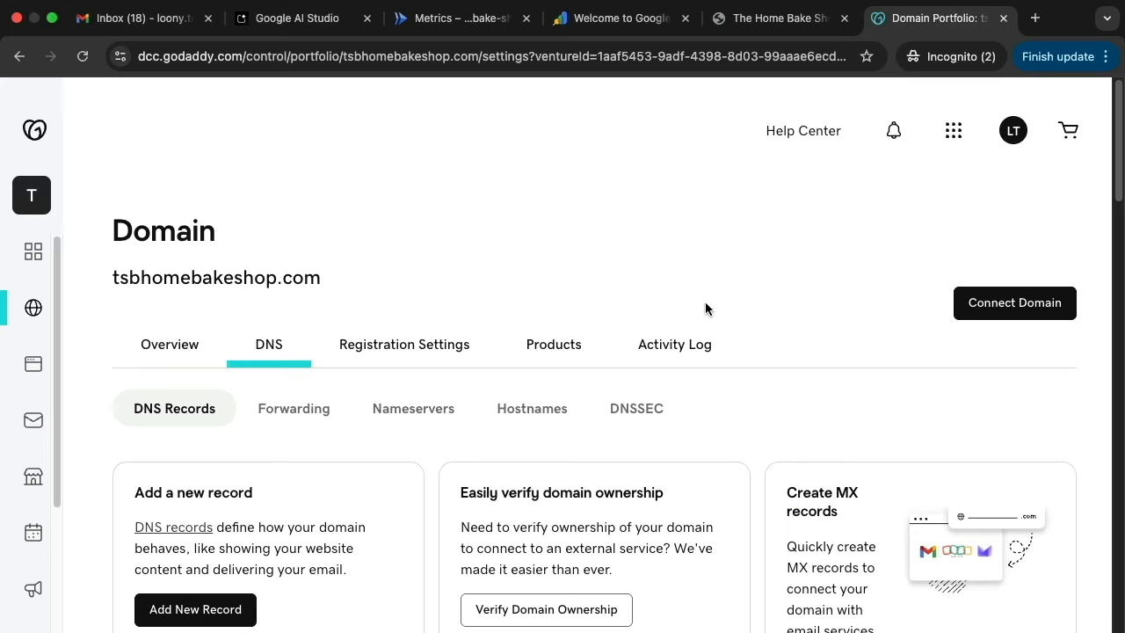
{"action": "scroll", "coordinate": [1116, 167], "scroll_direction": "down", "scroll_amount": 15}
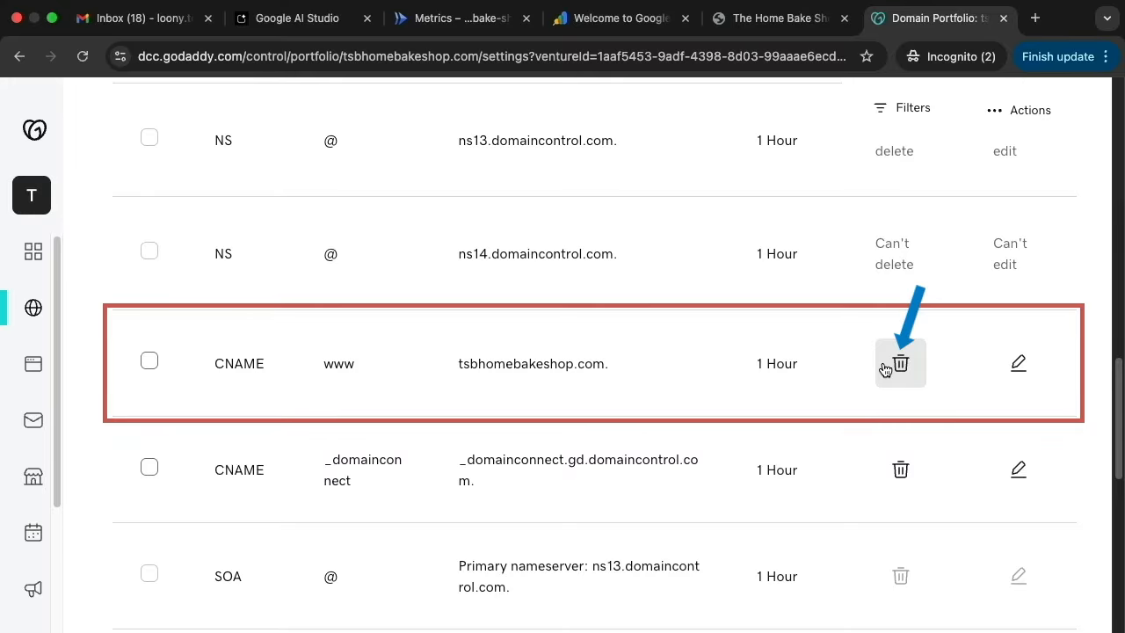
{"action": "left_click", "coordinate": [885, 368]}
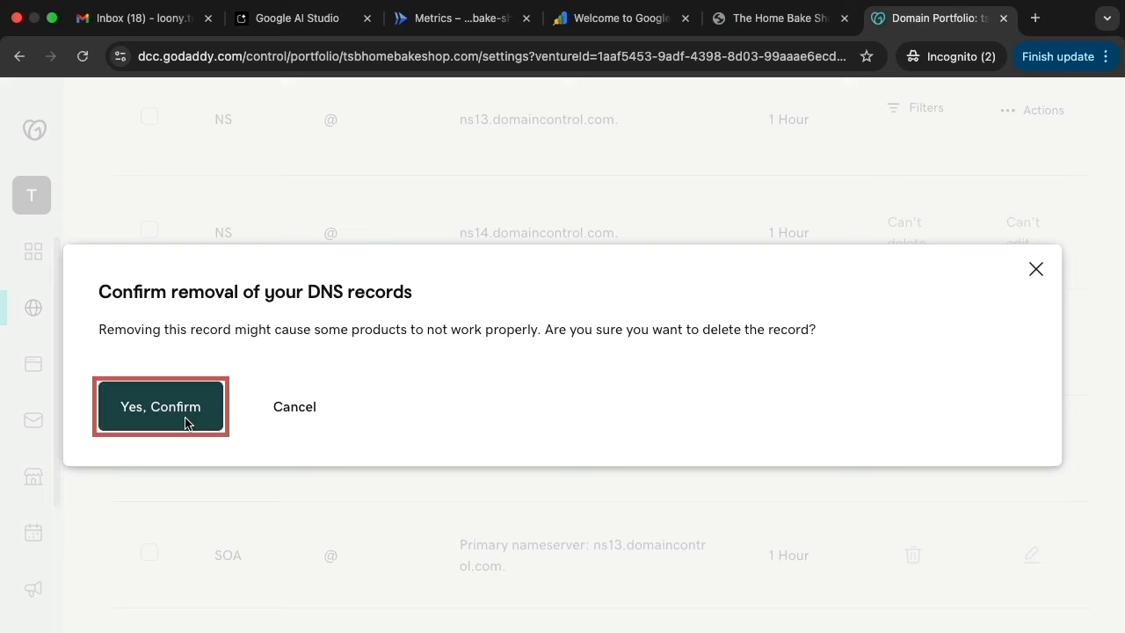
{"action": "left_click", "coordinate": [161, 406]}
{"action": "left_click", "coordinate": [1069, 131]}
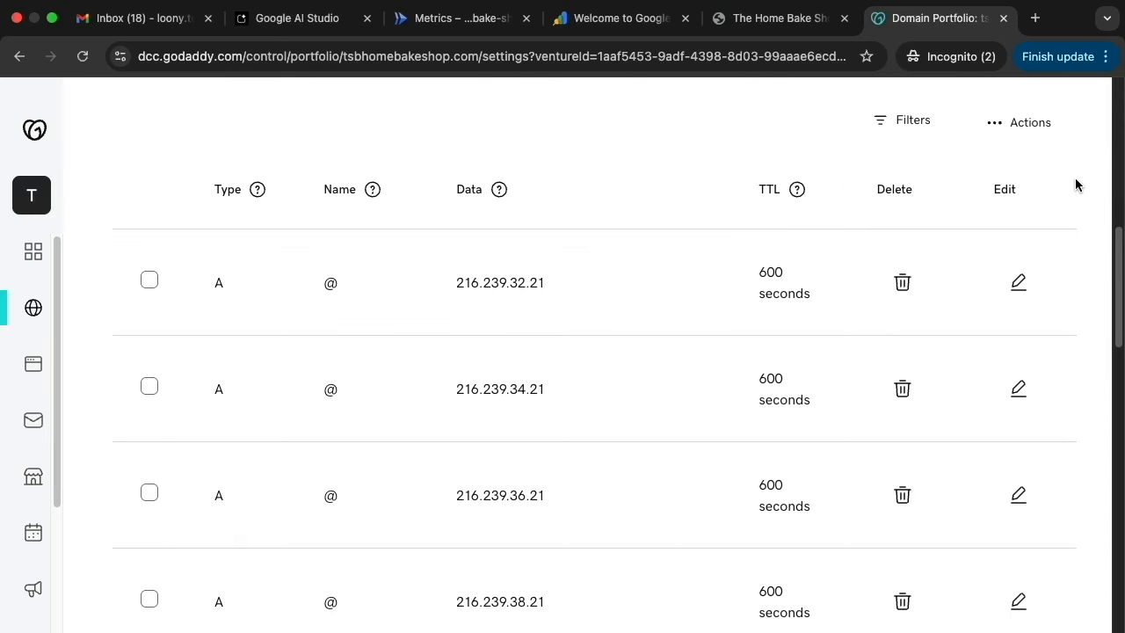
Step: Add a new CNAME record named www with value ghs.googlehosted.com. and save it
{"action": "scroll", "coordinate": [1078, 187], "scroll_direction": "up", "scroll_amount": 3}
{"action": "scroll", "coordinate": [1076, 186], "scroll_direction": "up", "scroll_amount": 1}
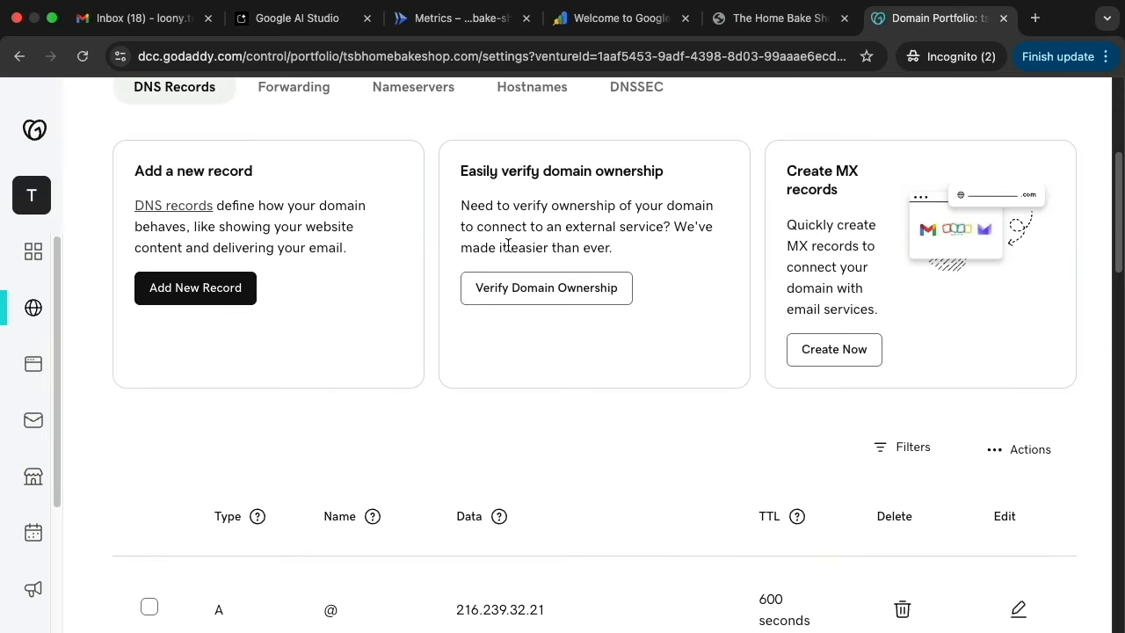
{"action": "left_click", "coordinate": [158, 302]}
{"action": "scroll", "coordinate": [324, 411], "scroll_direction": "down", "scroll_amount": 4}
{"action": "left_click", "coordinate": [198, 229]}
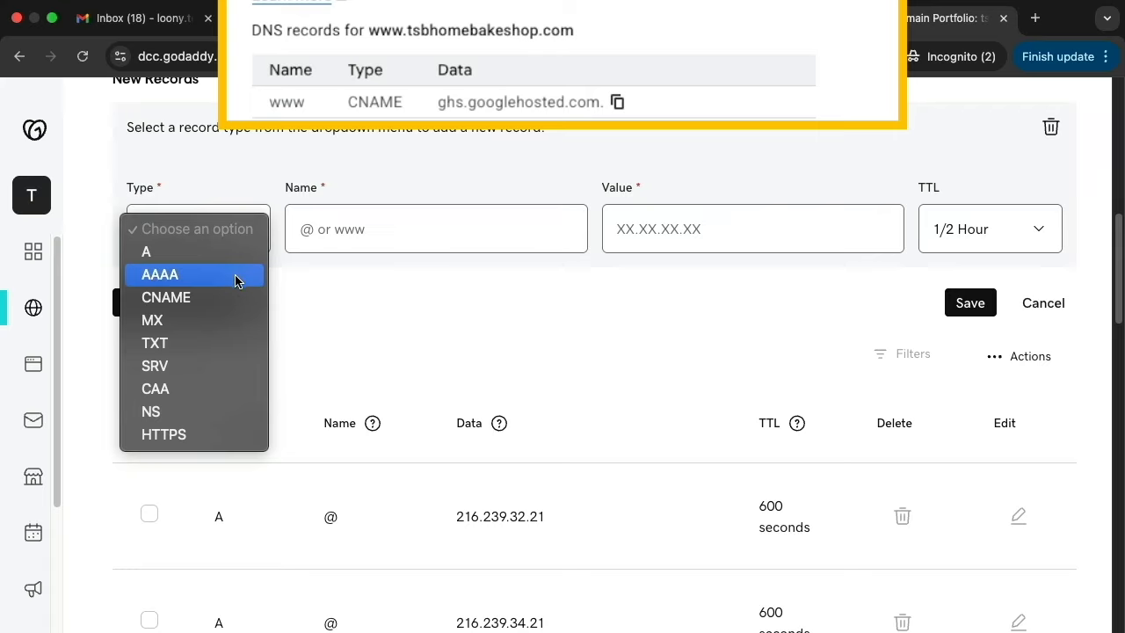
{"action": "left_click", "coordinate": [236, 277]}
{"action": "left_click", "coordinate": [220, 236]}
{"action": "left_click", "coordinate": [206, 252]}
{"action": "left_click", "coordinate": [436, 241]}
{"action": "type", "text": "www"}
{"action": "left_click", "coordinate": [721, 235]}
{"action": "key", "text": "super+v"}
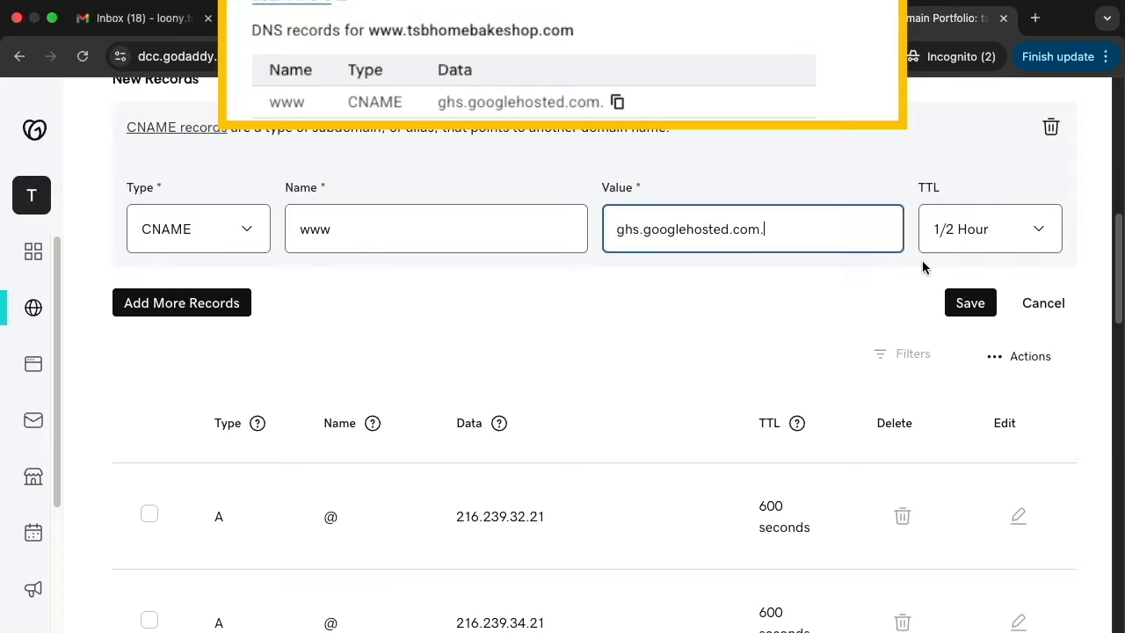
{"action": "left_click", "coordinate": [923, 262]}
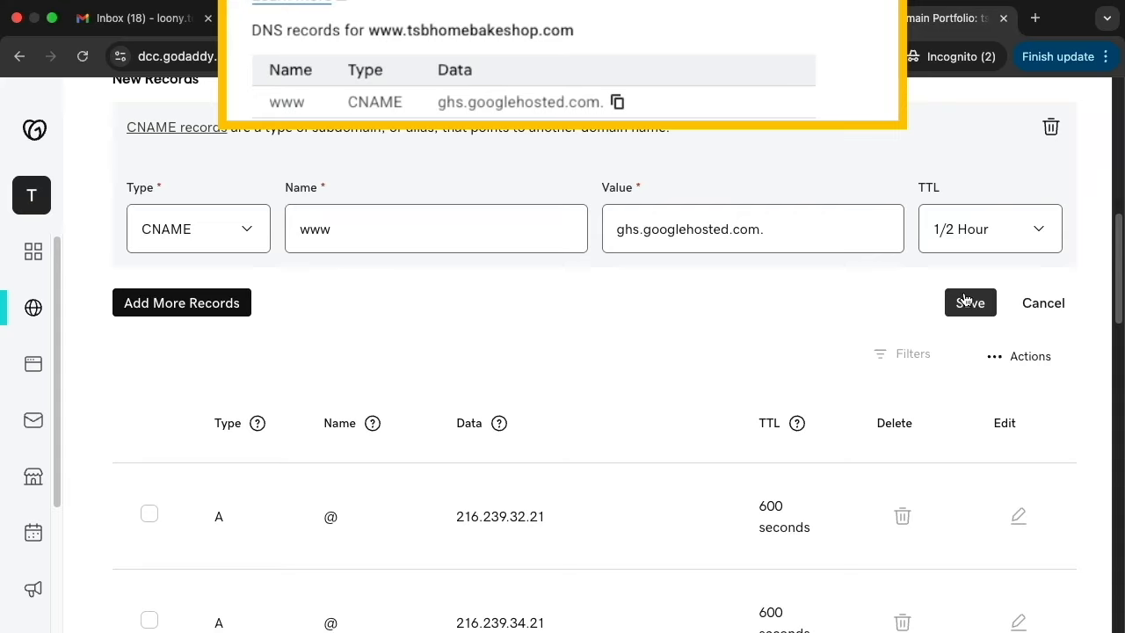
{"action": "left_click", "coordinate": [967, 302]}
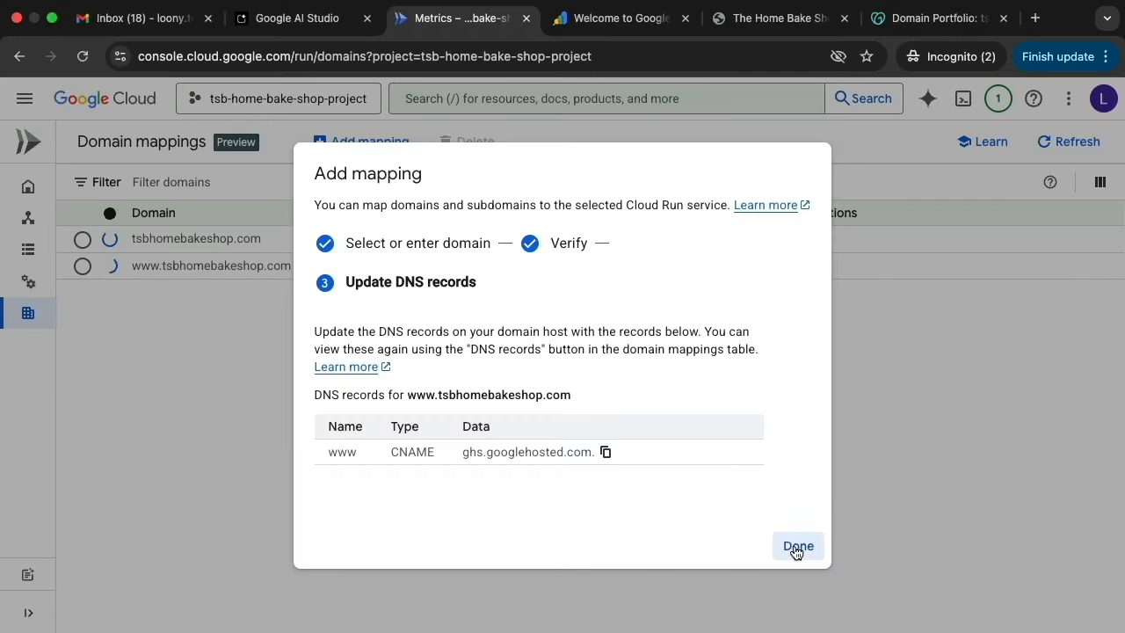
Step: Return to Google Cloud, finish the www subdomain mapping, and refresh the domain mappings list
{"action": "left_click", "coordinate": [796, 547]}
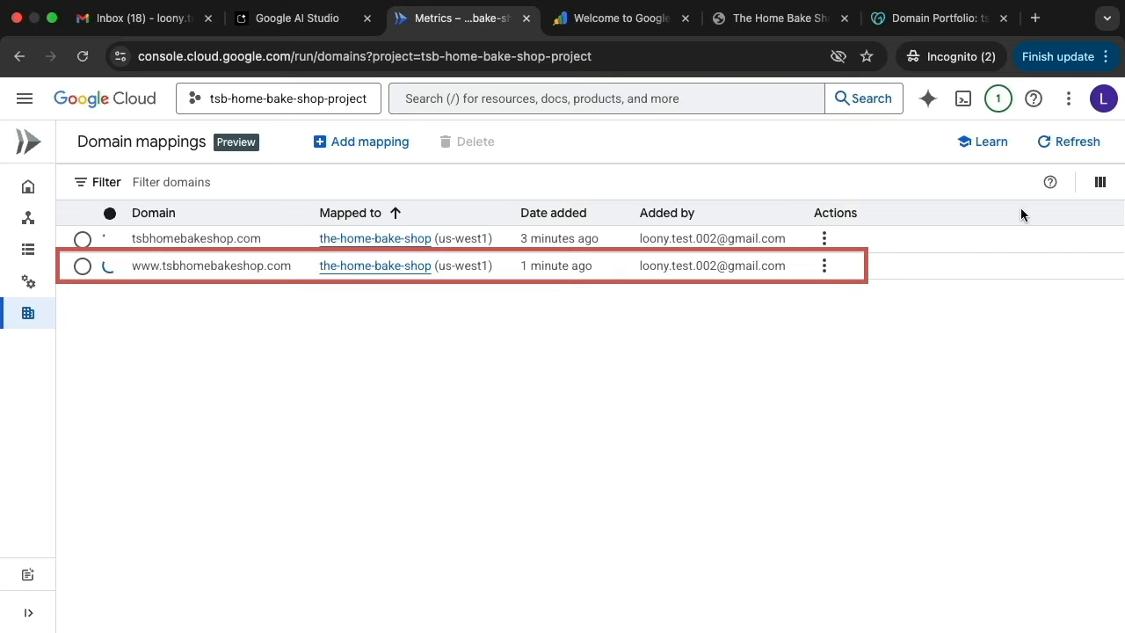
{"action": "left_click", "coordinate": [1050, 157]}
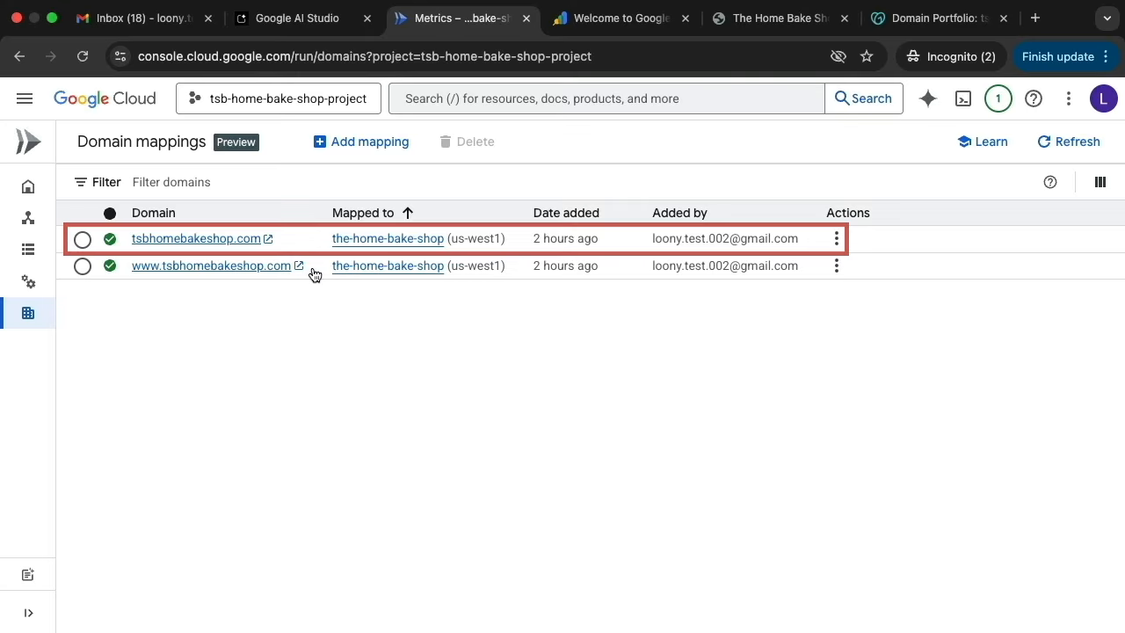
Step: Open tsbhomebakeshop.com from the domain mappings list and look through the published page
{"action": "left_click", "coordinate": [265, 240]}
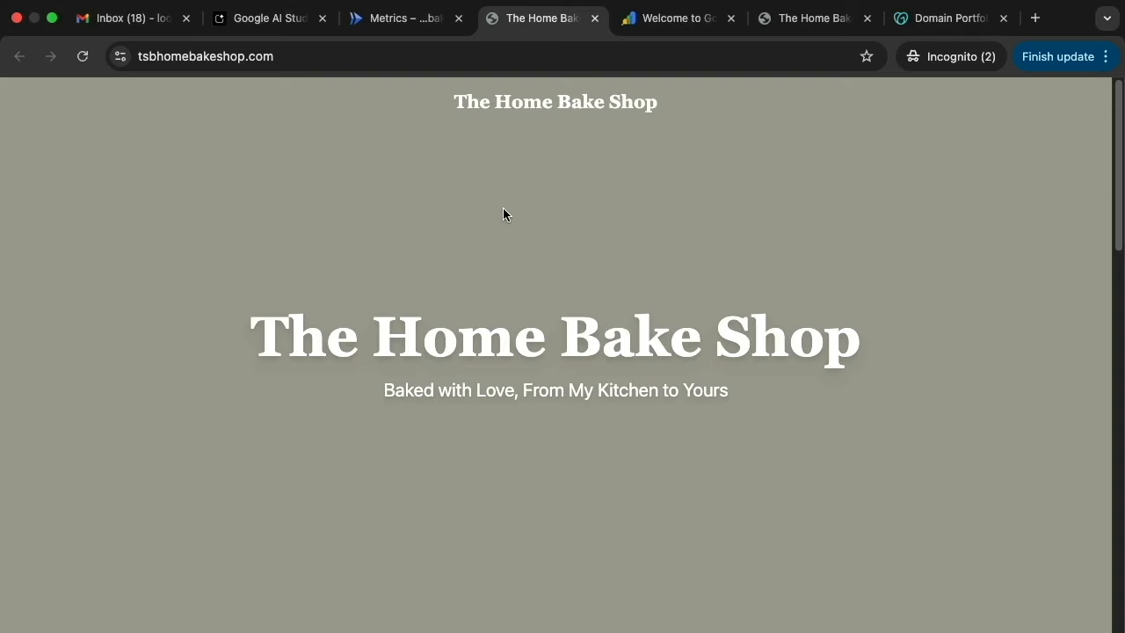
{"action": "left_click_drag", "start_coordinate": [1122, 125], "coordinate": [1122, 228]}
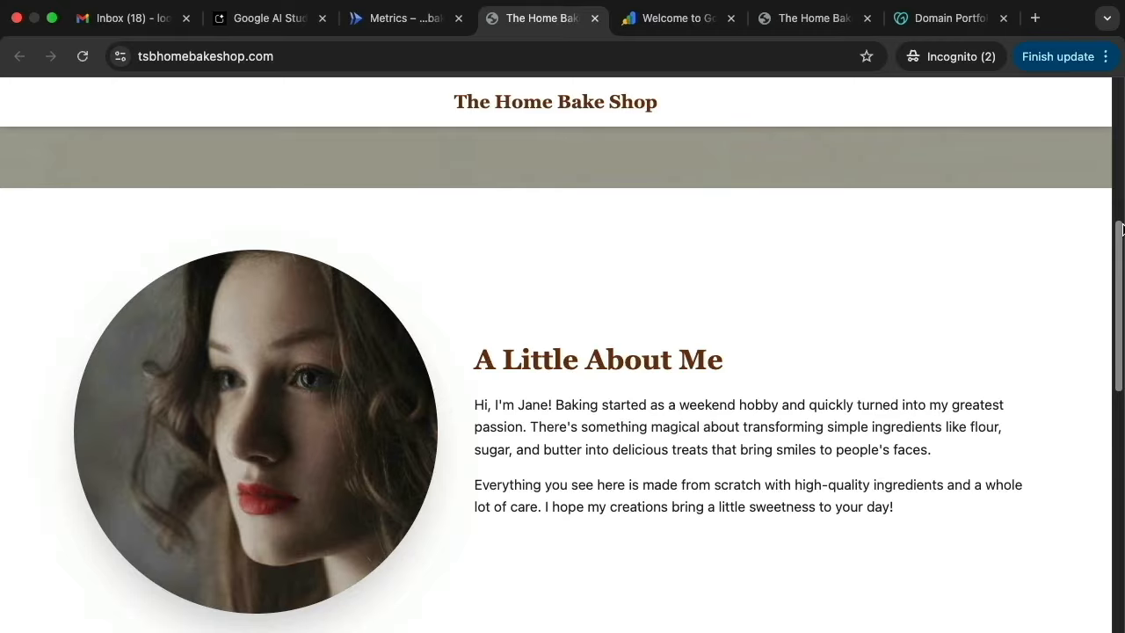
{"action": "left_click_drag", "start_coordinate": [1123, 229], "coordinate": [1122, 84]}
{"action": "left_click", "coordinate": [417, 55]}
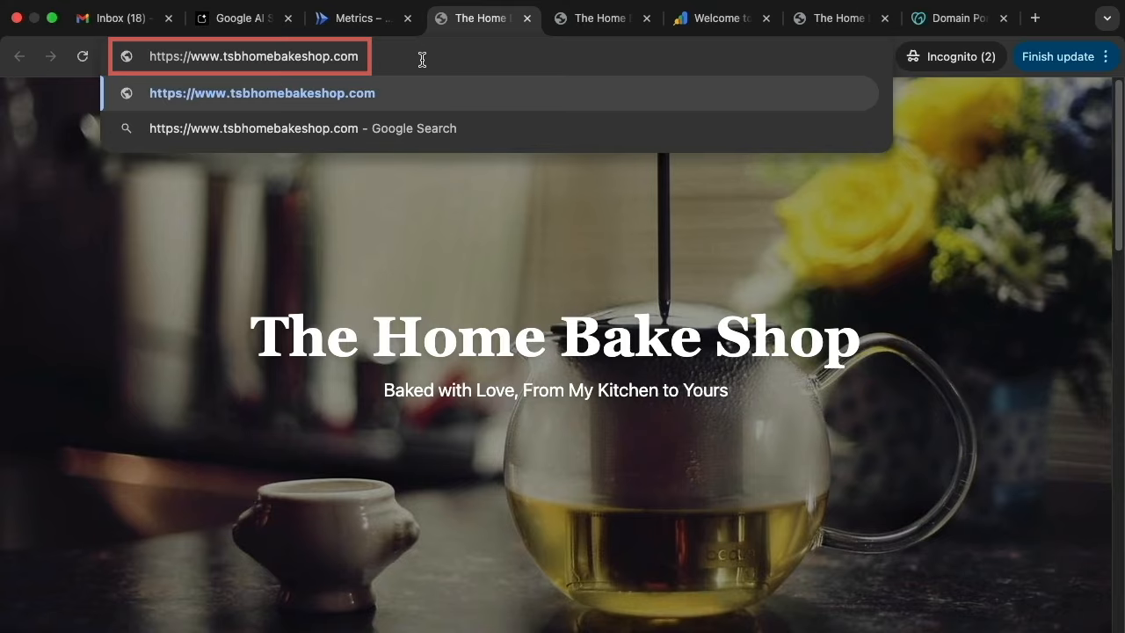
{"action": "left_click", "coordinate": [500, 191]}
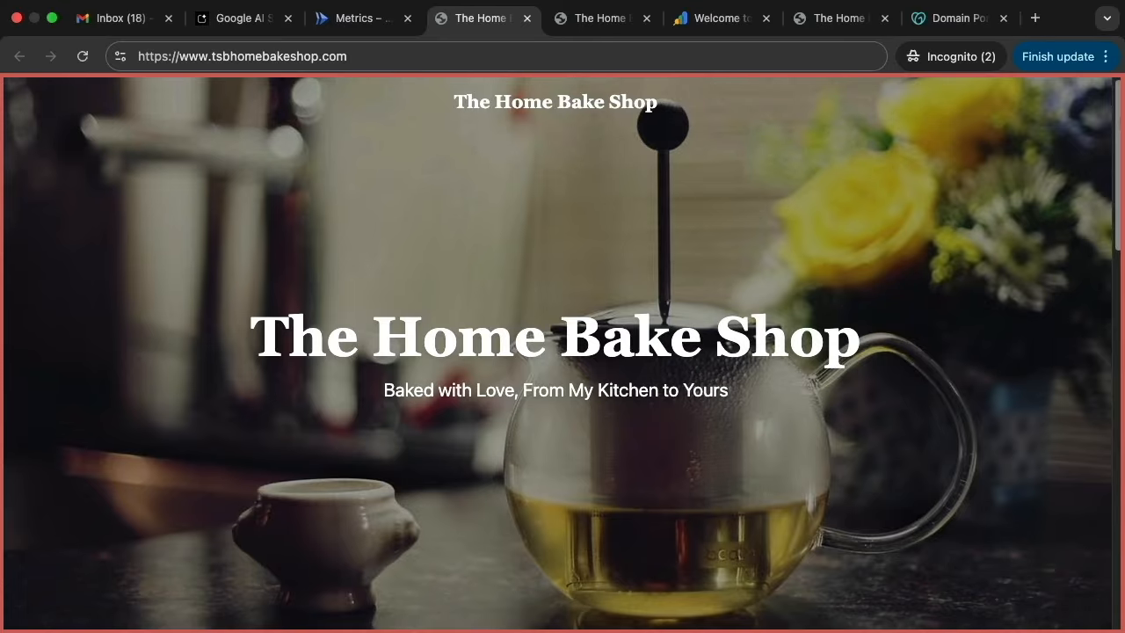
{"action": "scroll", "coordinate": [563, 352], "scroll_direction": "down", "scroll_amount": 10}
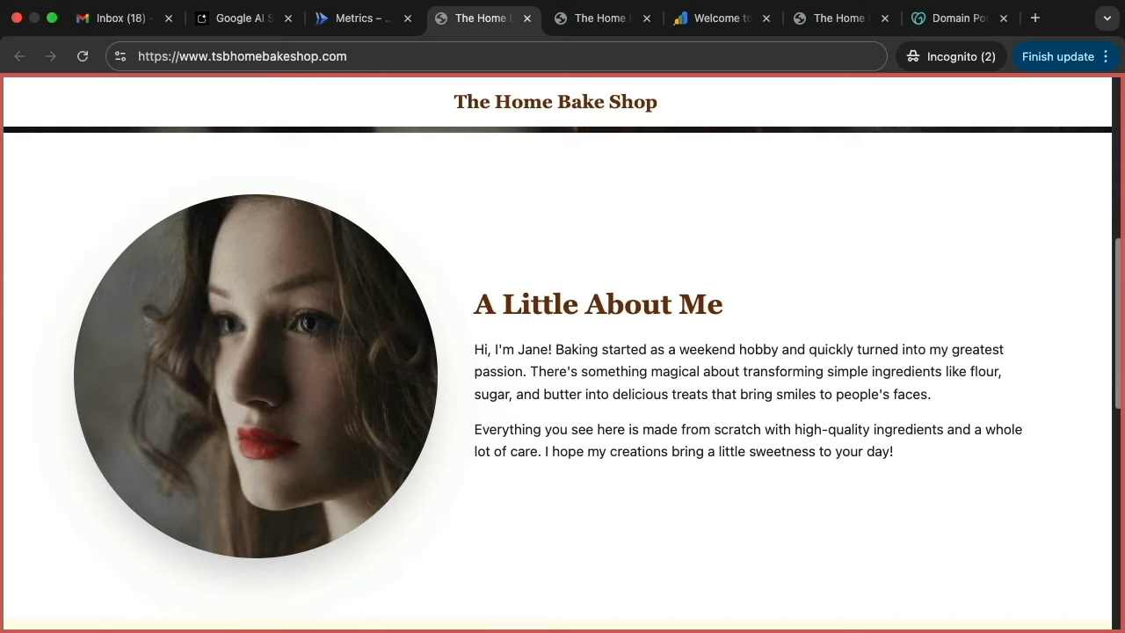
{"action": "scroll", "coordinate": [563, 352], "scroll_direction": "down", "scroll_amount": 5}
{"action": "scroll", "coordinate": [562, 378], "scroll_direction": "down", "scroll_amount": 5}
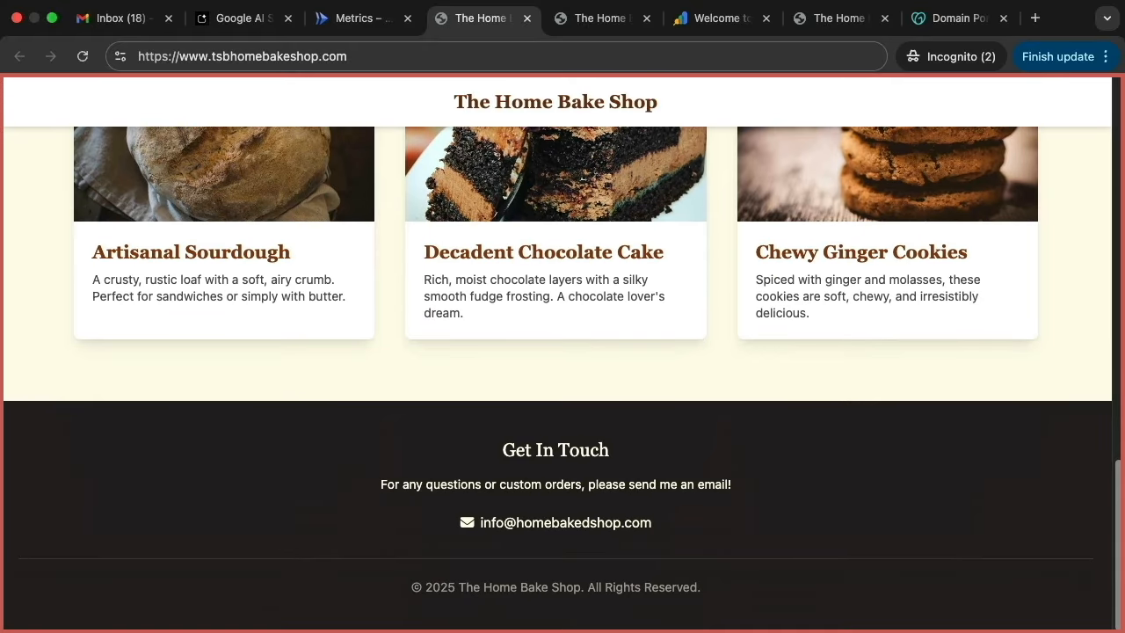
{"action": "scroll", "coordinate": [563, 352], "scroll_direction": "up", "scroll_amount": 20}
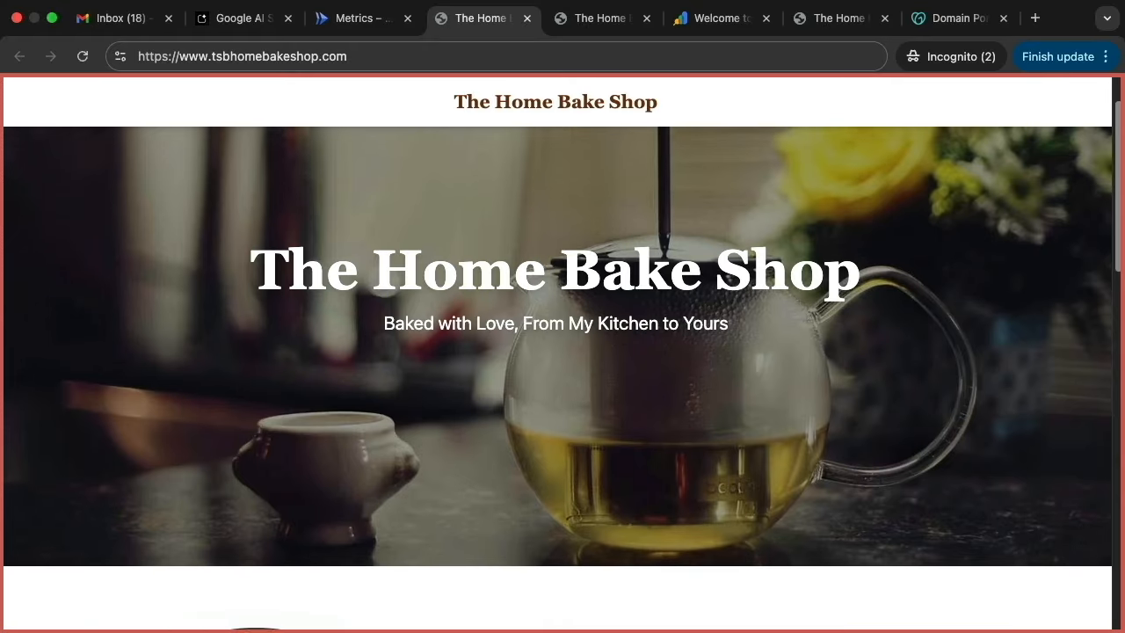